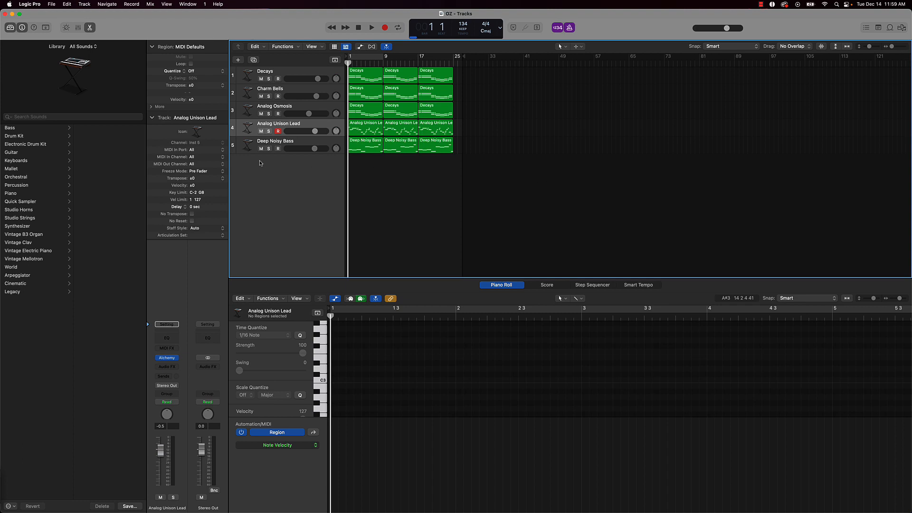
- Create one software instrument track with a stereo Quick Sampler and move it below the Deep Noisy Bass track
left_click(238, 59)
left_click(412, 249)
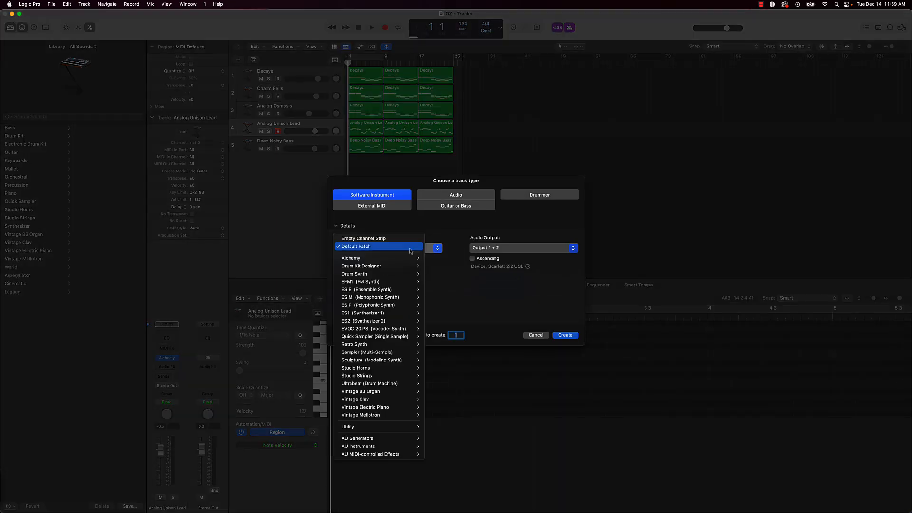
mouse_move(408, 337)
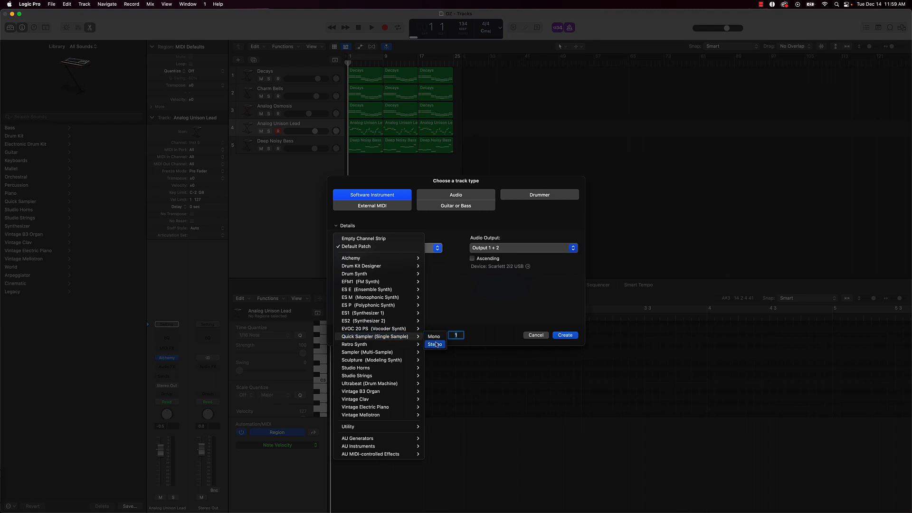
left_click(436, 345)
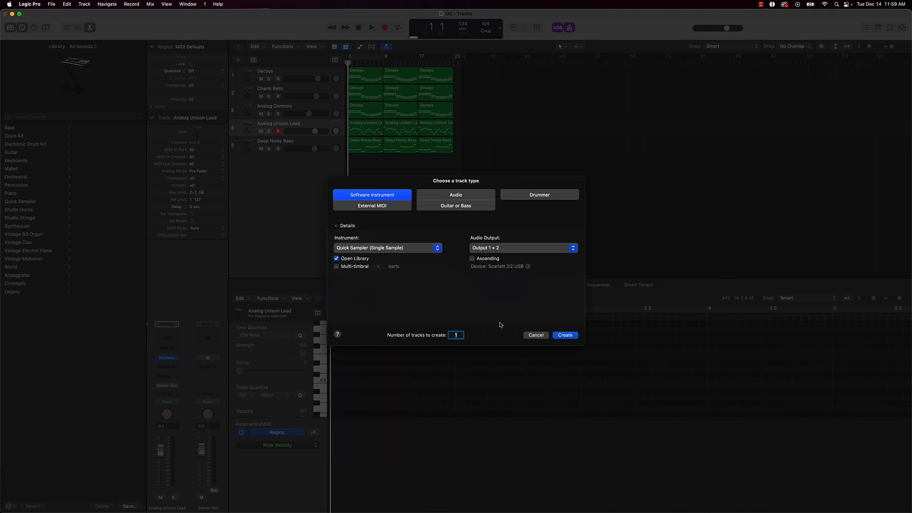
left_click(565, 336)
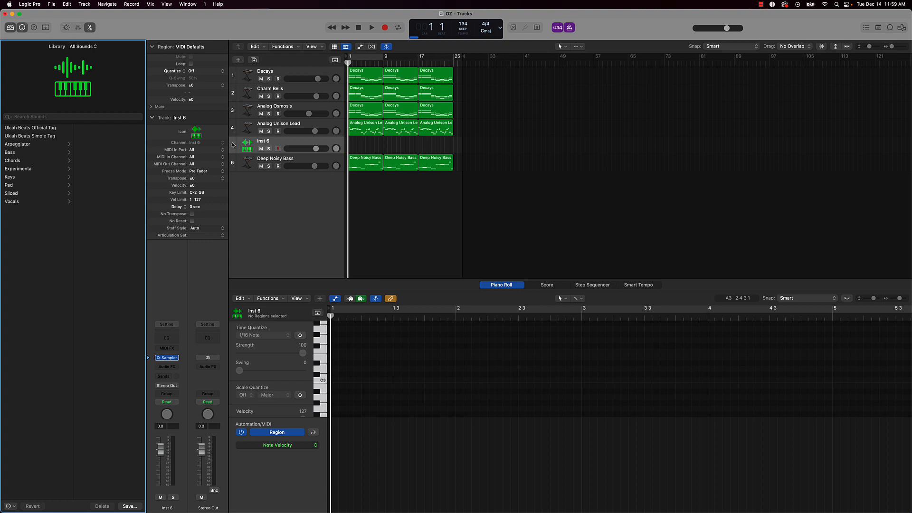
left_click_drag(236, 148, 233, 178)
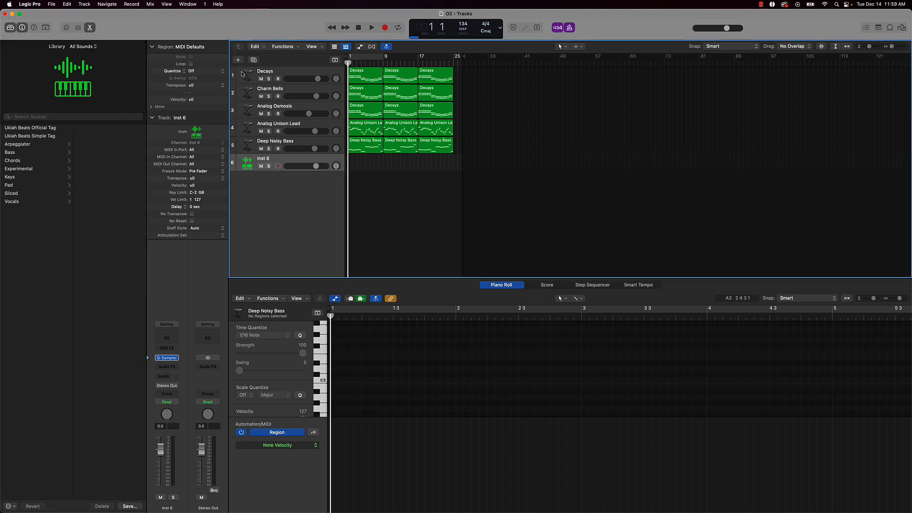
left_click(238, 60)
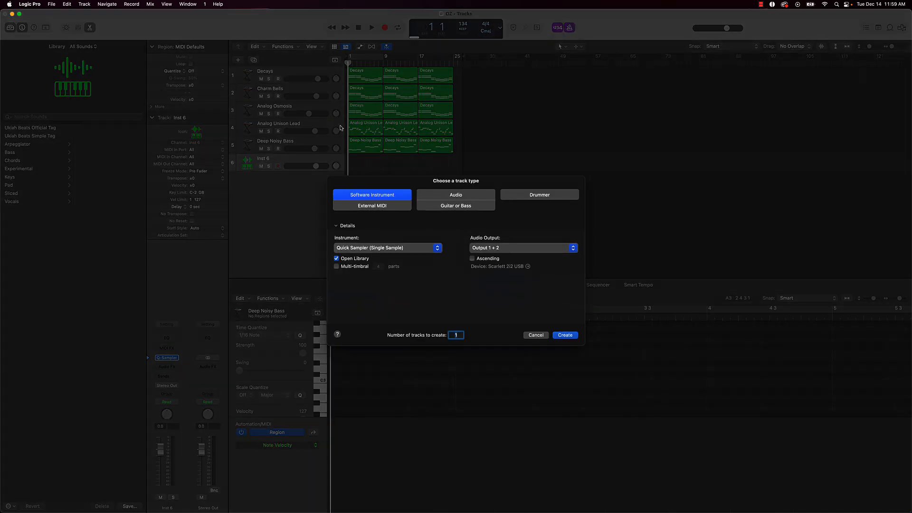
left_click(357, 247)
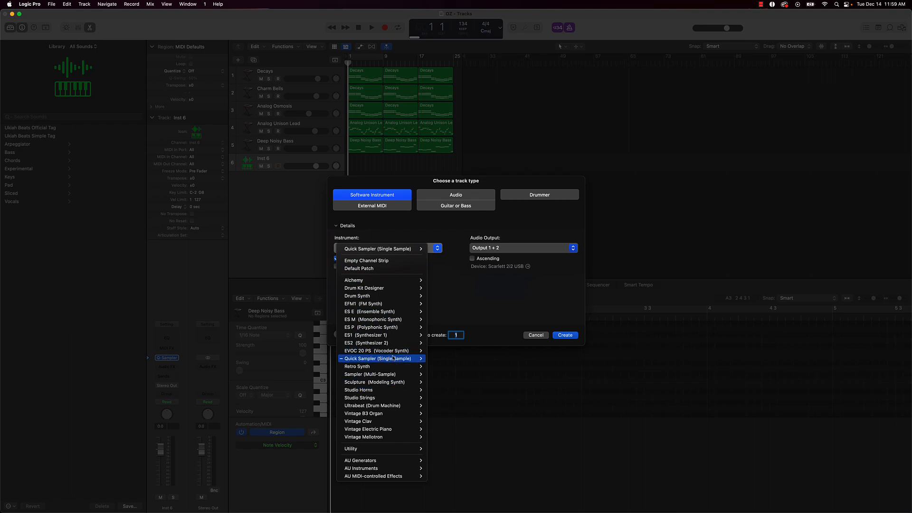
left_click(541, 338)
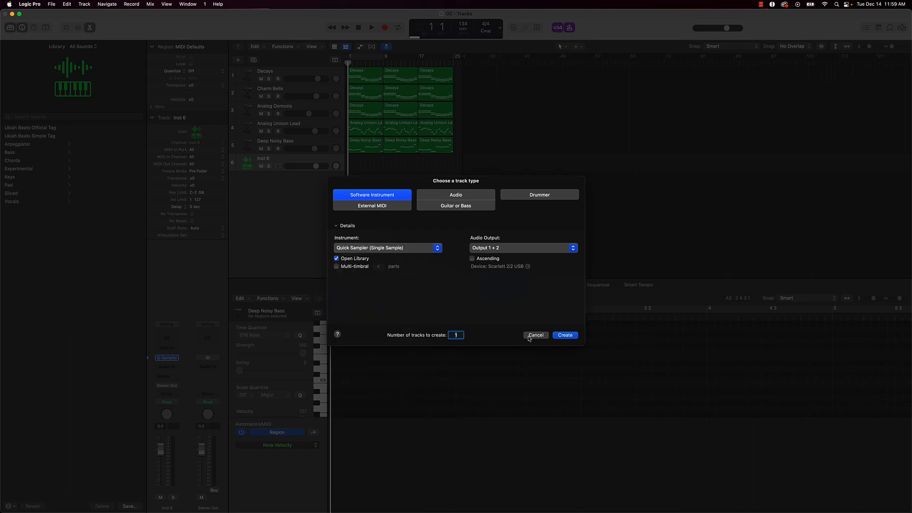
left_click(530, 337)
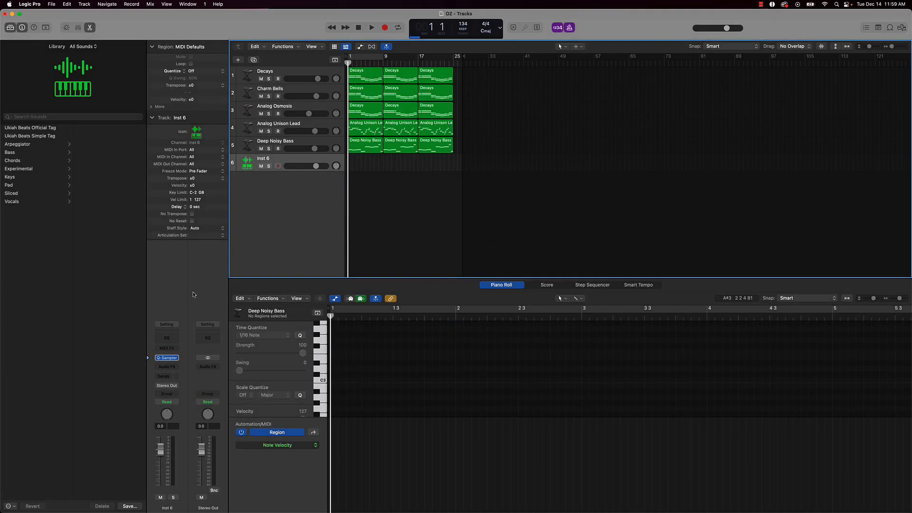
left_click(177, 359)
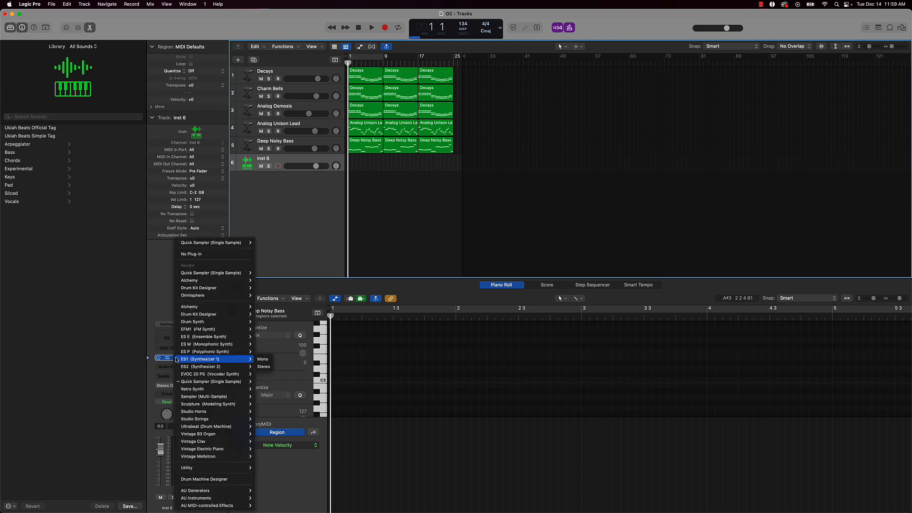
left_click(161, 295)
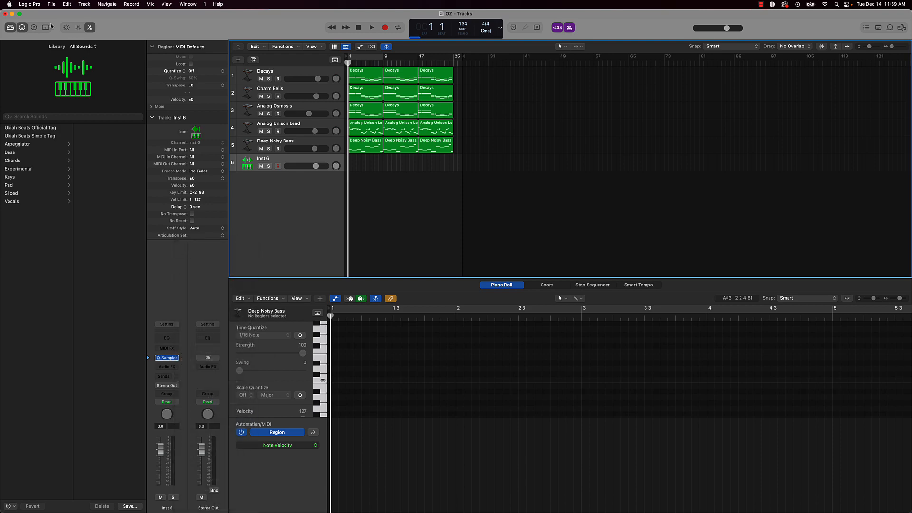
- Hide the sound library while keeping the track inspector shown
left_click(22, 27)
left_click(21, 27)
left_click(10, 27)
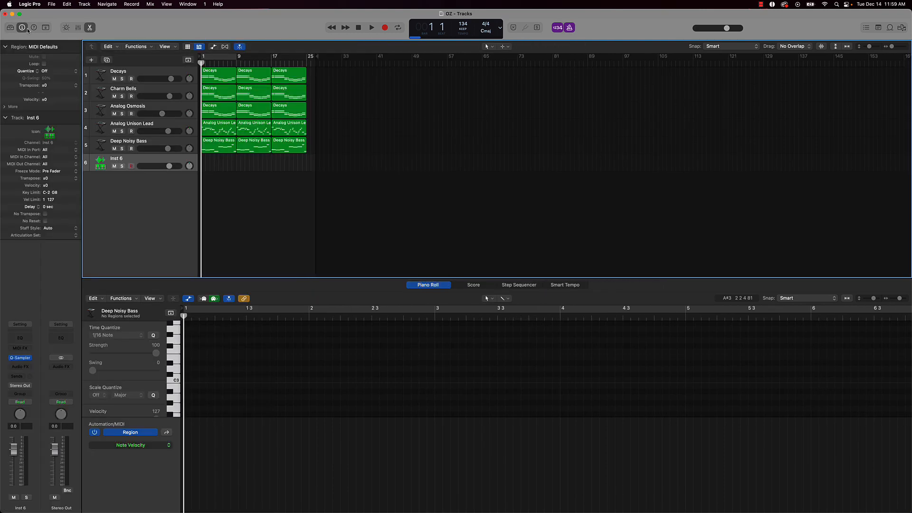
- Choose the stereo Quick Sampler as the instrument of Inst 6 and place its plug-in window beside the arrangement's regions
left_click(30, 360)
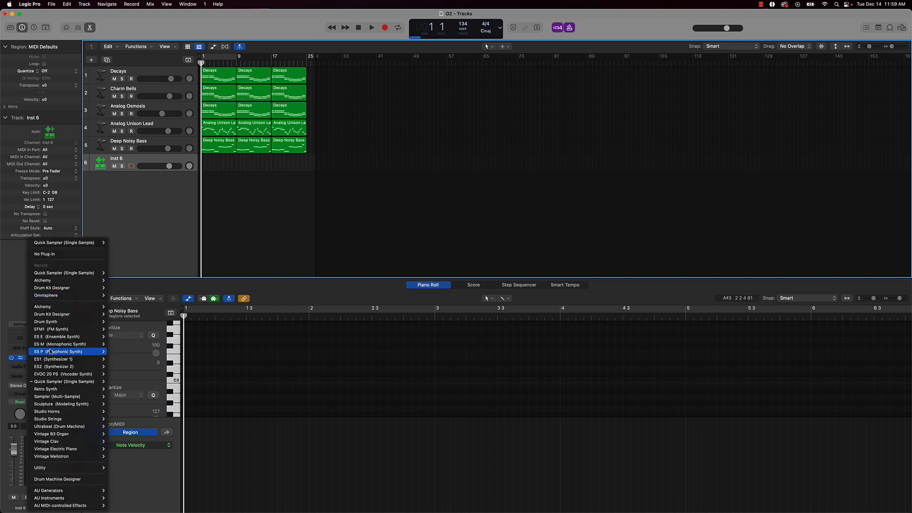
mouse_move(71, 382)
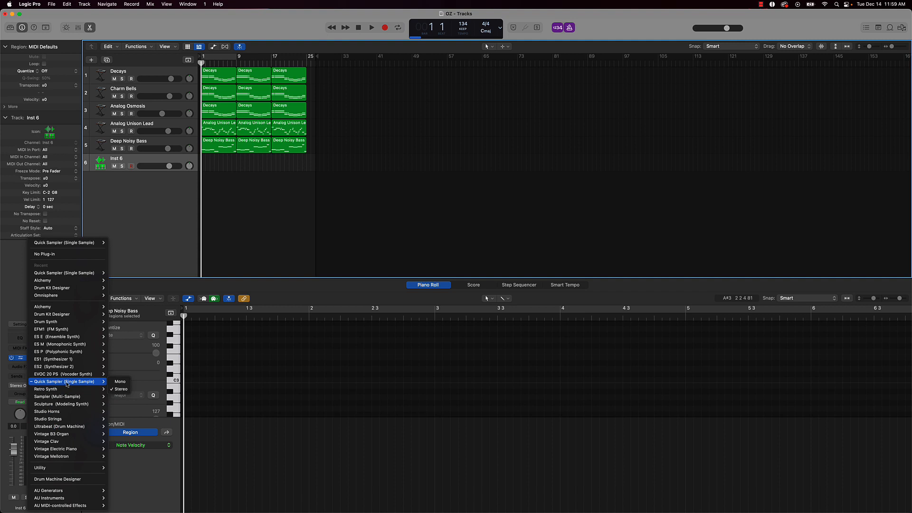
left_click(121, 389)
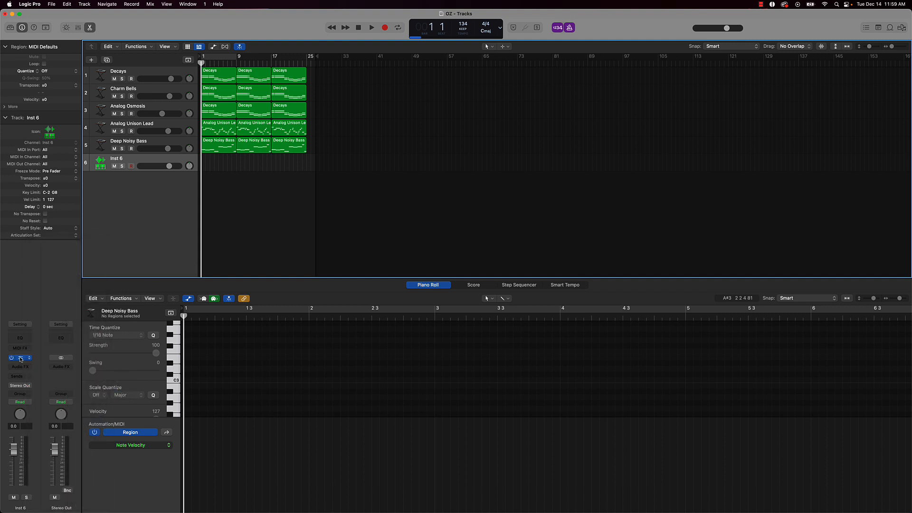
left_click_drag(485, 114, 521, 85)
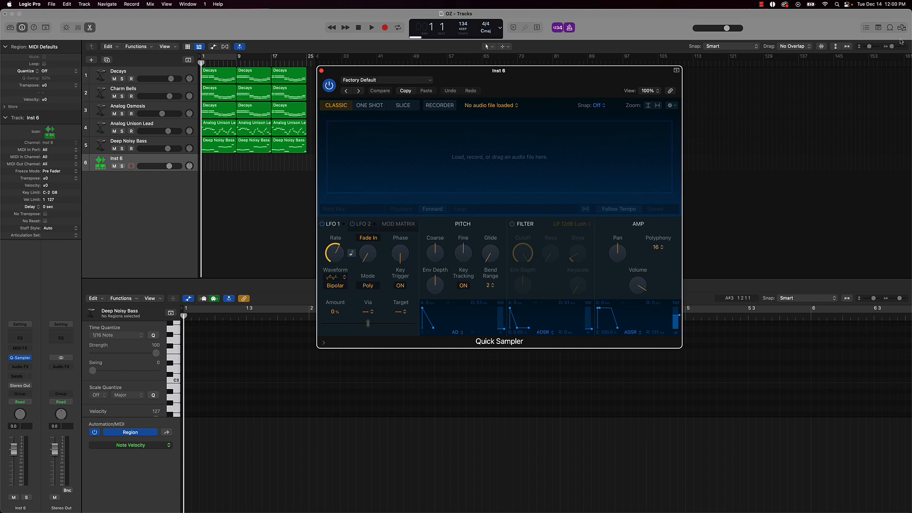
- Check the Apple Loops browser, and examine Quick Sampler's Recorder, Slice, One Shot and Classic modes and its LFO and pitch controls
left_click(890, 27)
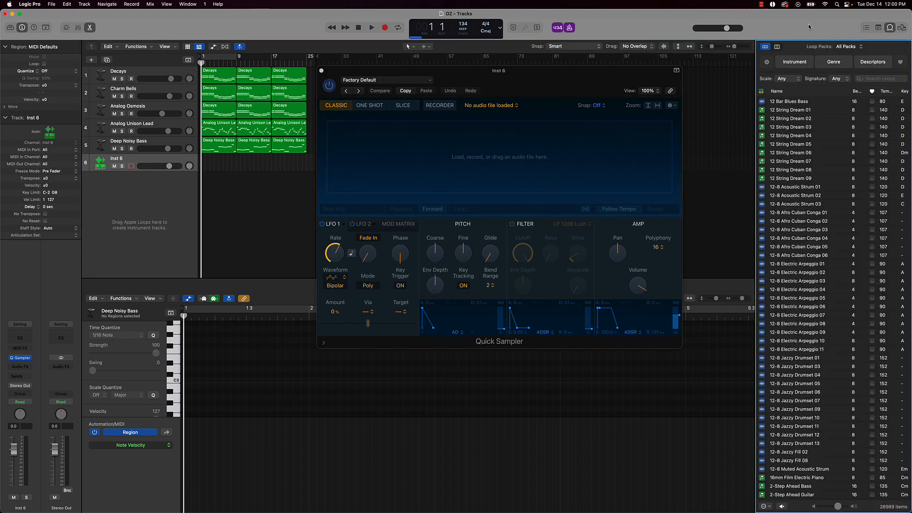
left_click(887, 29)
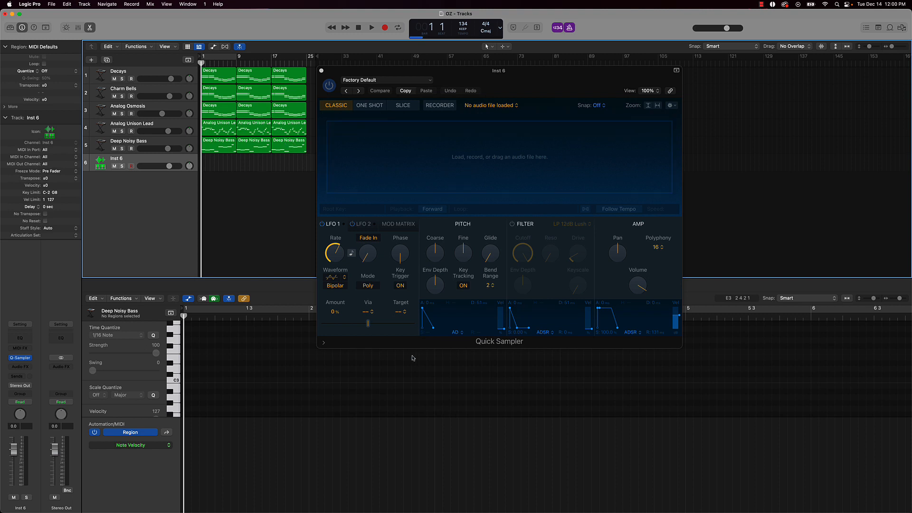
left_click(437, 108)
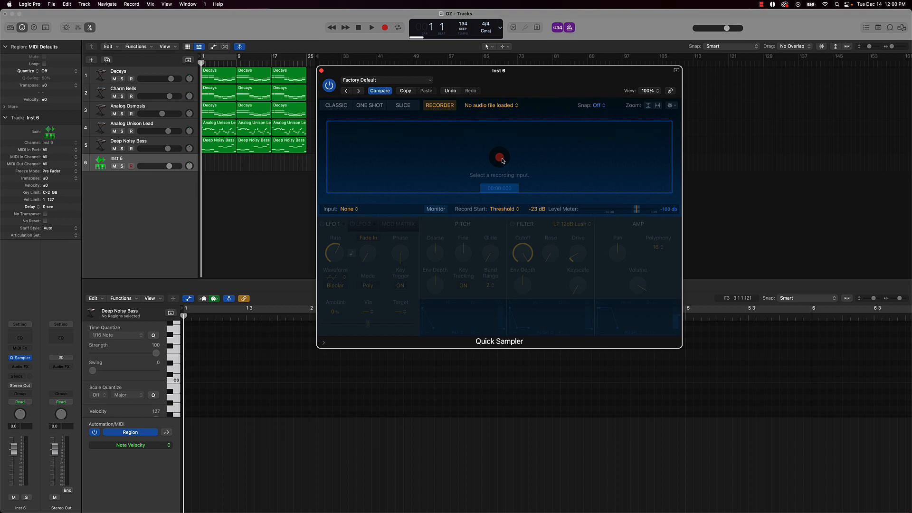
left_click(504, 107)
left_click(402, 106)
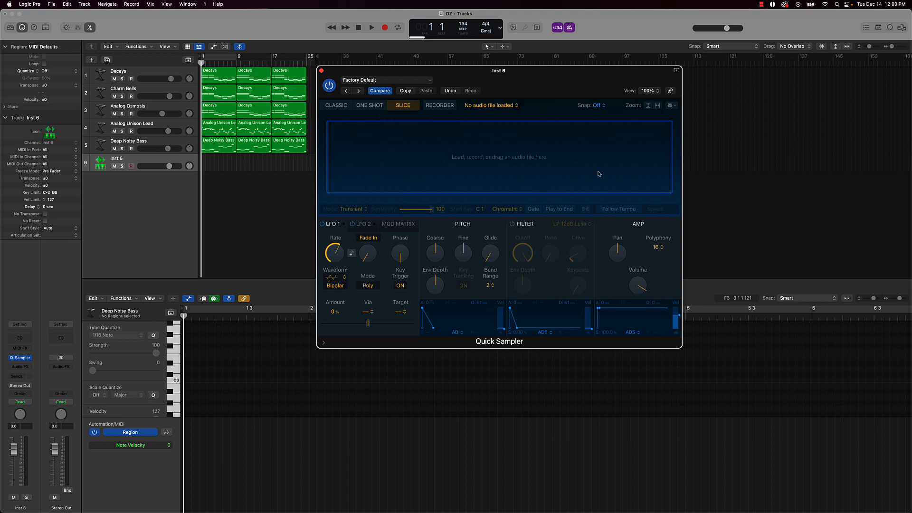
left_click(375, 105)
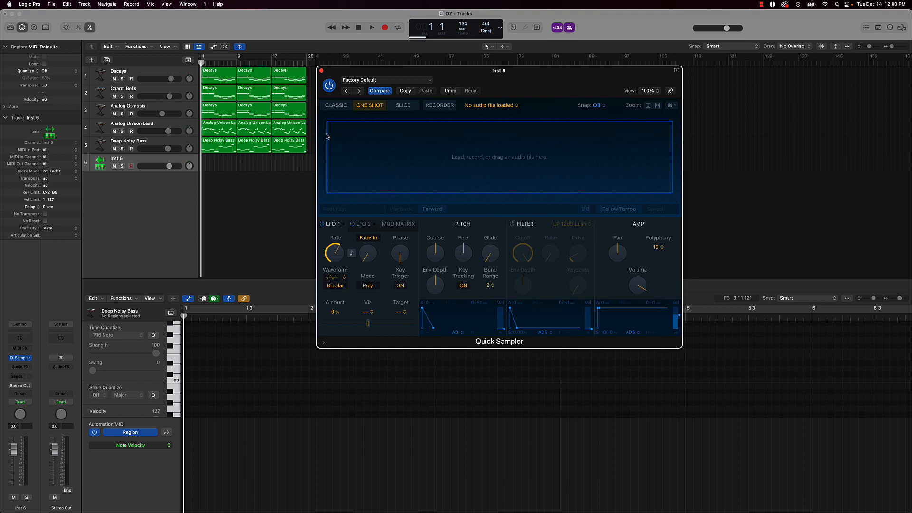
left_click(335, 106)
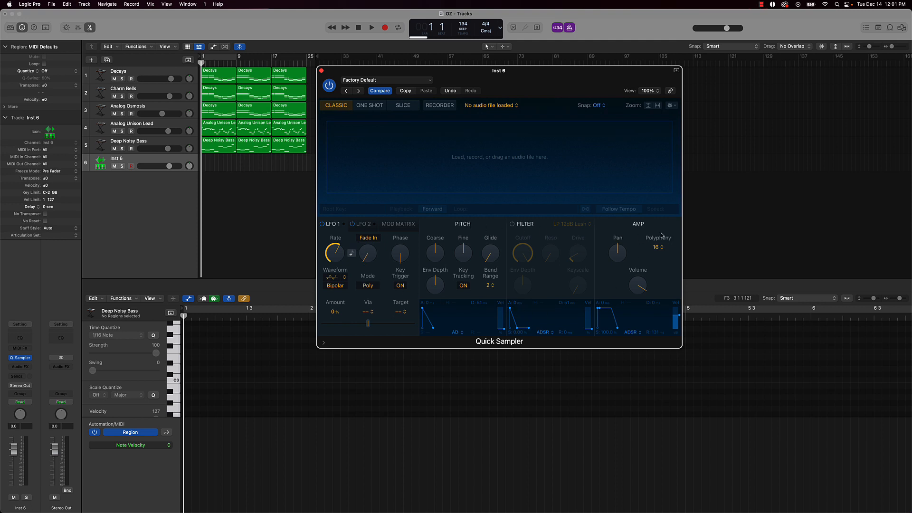
mouse_move(333, 241)
mouse_move(393, 249)
mouse_move(466, 260)
- Show the mixer and lower the faders of the five Alchemy tracks together until Decays is at -4.2 dB
left_click(78, 28)
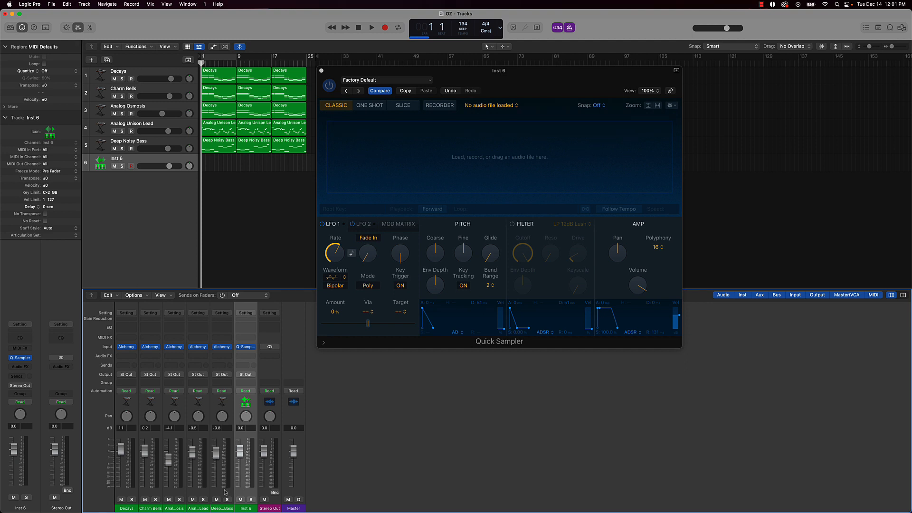
left_click_drag(227, 492, 124, 482)
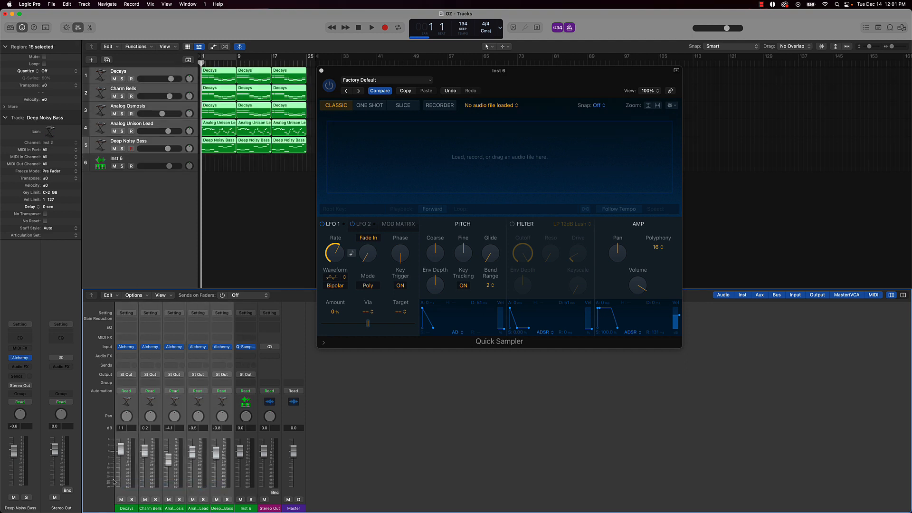
left_click_drag(125, 451, 125, 460)
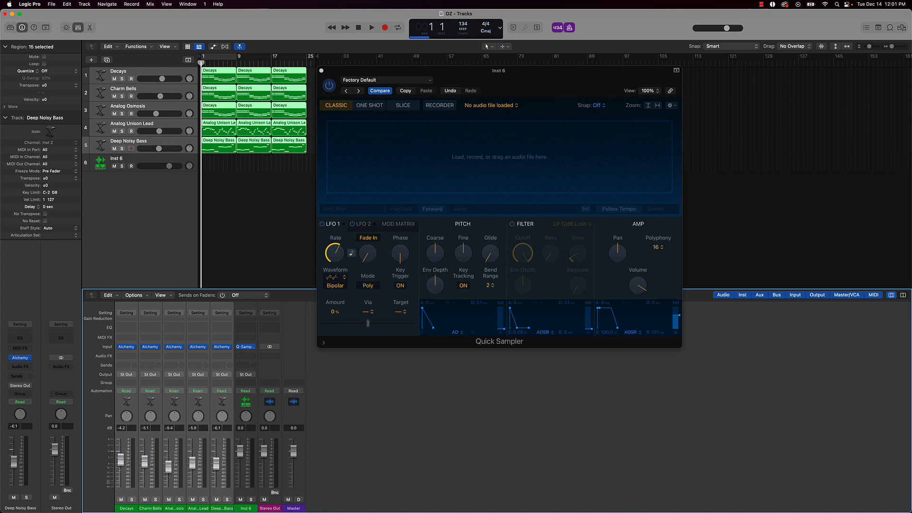
left_click(231, 253)
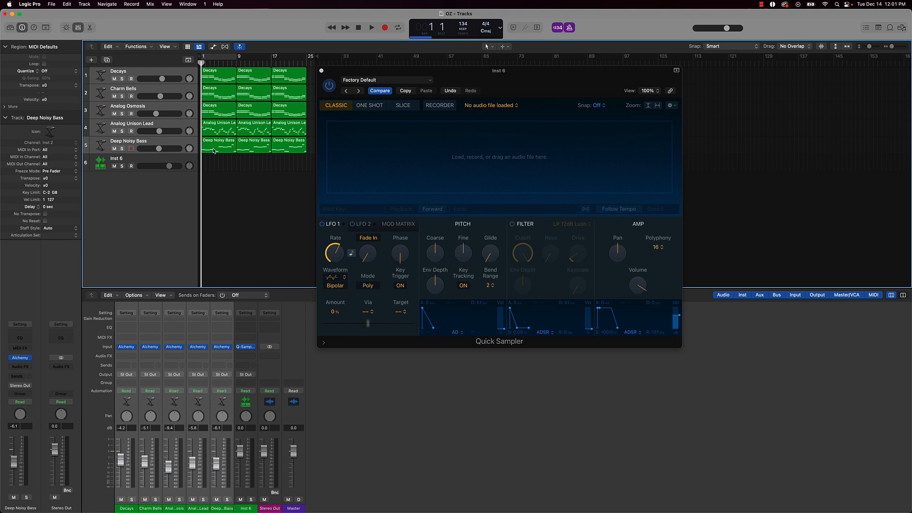
- Play the arrangement from the start and select the Deep Noisy Bass track
key("space")
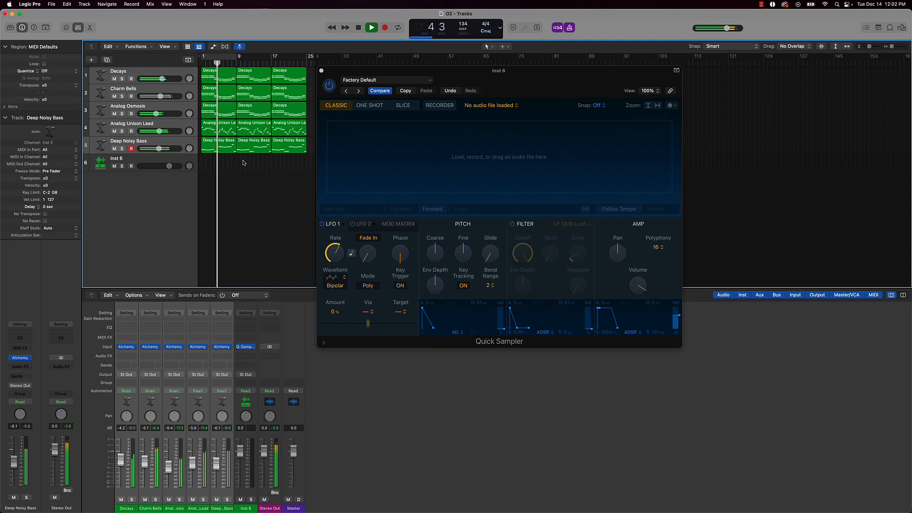
left_click(184, 145)
left_click(125, 144)
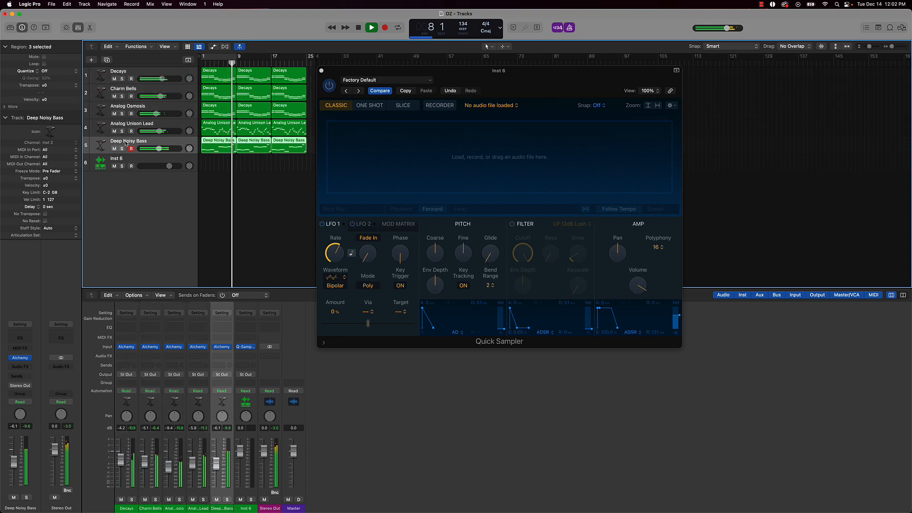
- Mute the Analog Unison Lead, Analog Osmosis and Charm Bells tracks during playback and stop the playback
left_click(114, 131)
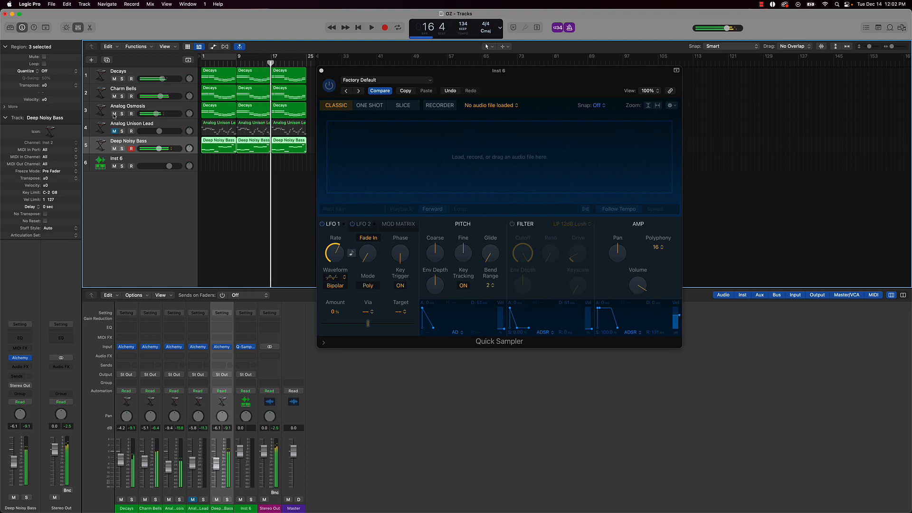
left_click(114, 114)
left_click(115, 96)
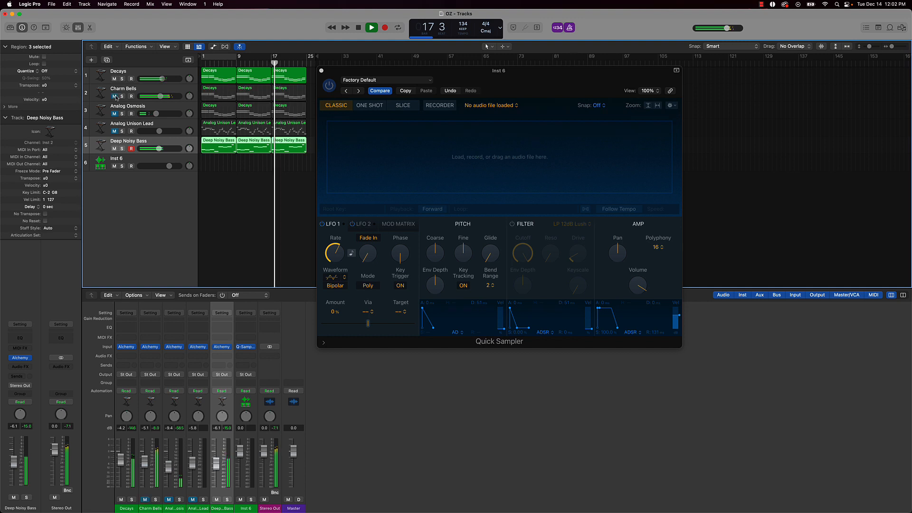
left_click(114, 114)
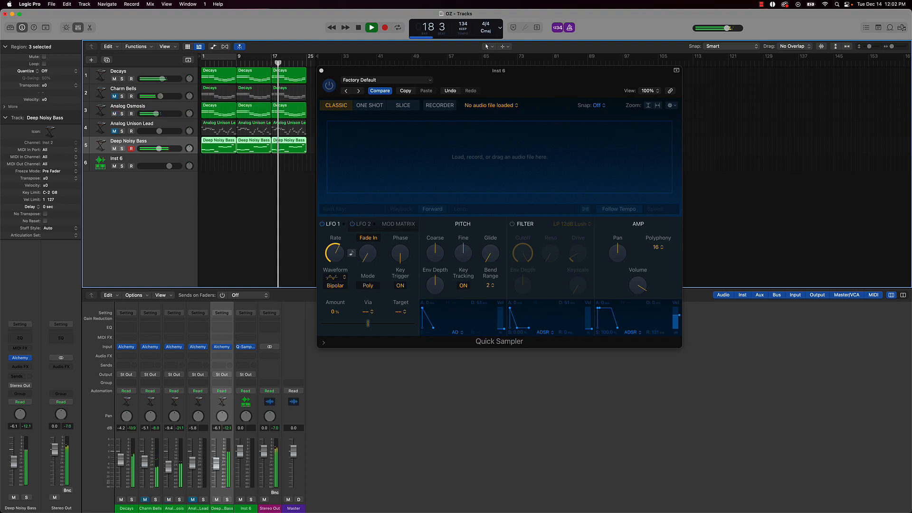
left_click(114, 114)
key("space")
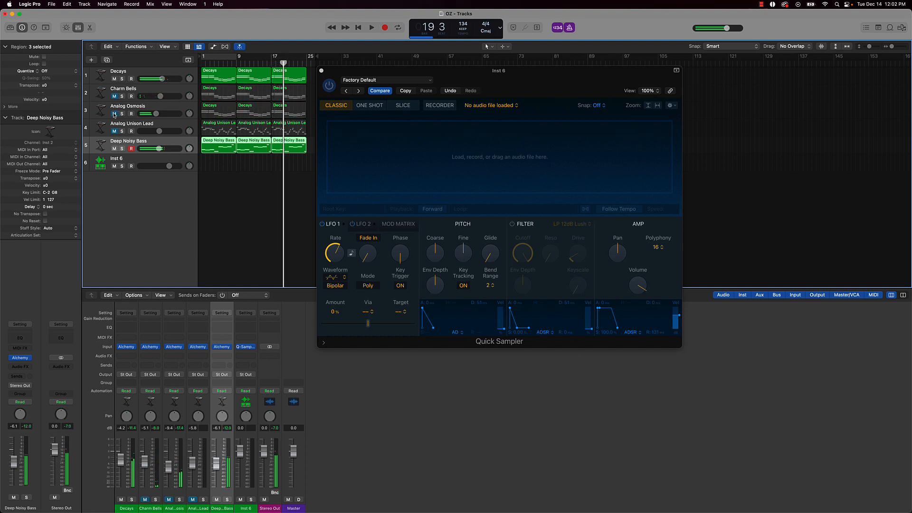
- Mute the second and third Analog Unison Lead regions in the arrangement
left_click(214, 174)
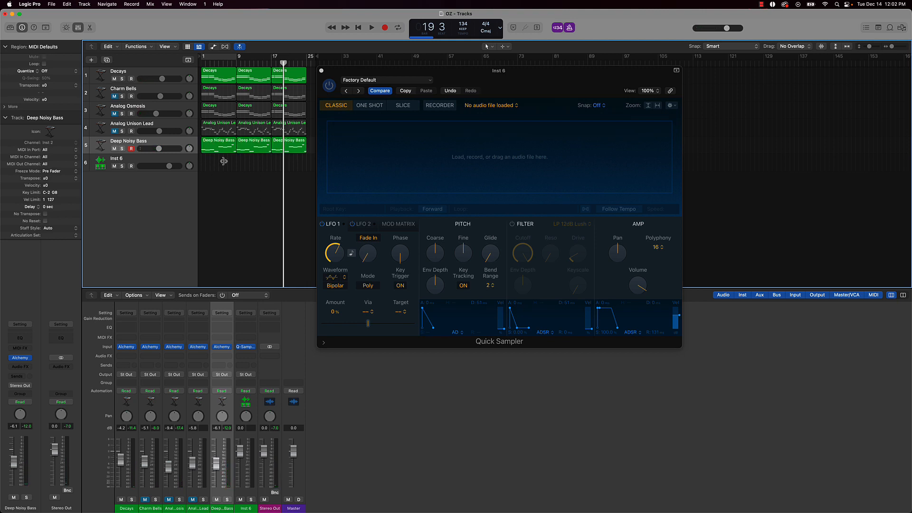
left_click(250, 126)
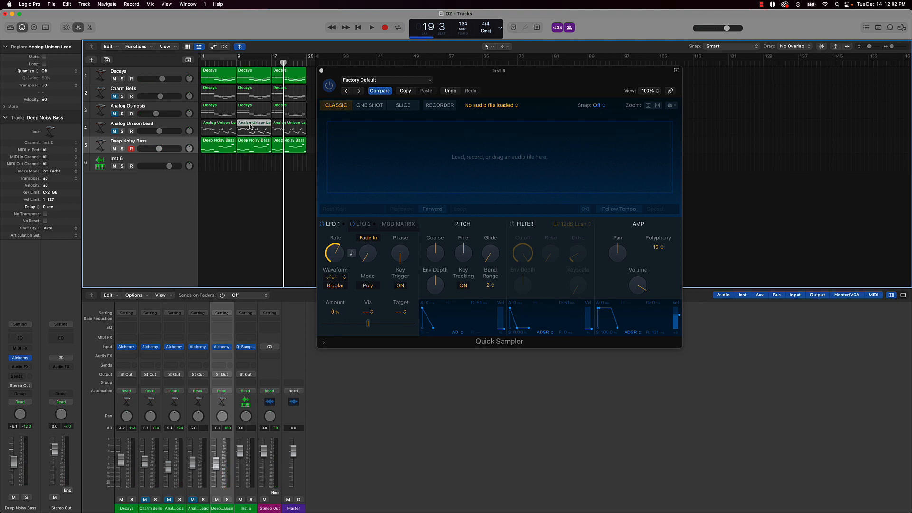
left_click(288, 128, "shift")
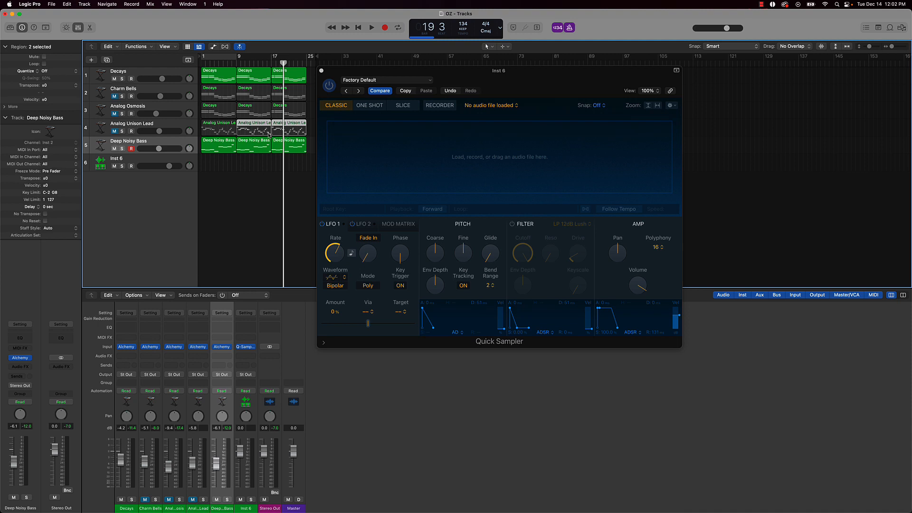
key("ctrl+m")
- Mute the third regions on the Charm Bells and Analog Osmosis tracks, and unmute the Charm Bells, Analog Osmosis and Analog Unison Lead tracks
left_click(280, 111)
left_click(282, 93, "shift")
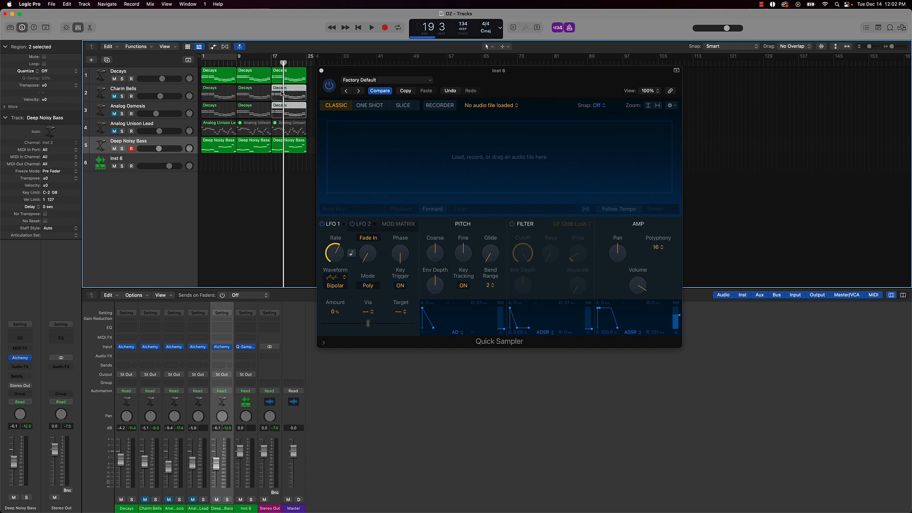
key("ctrl+m")
left_click(244, 172)
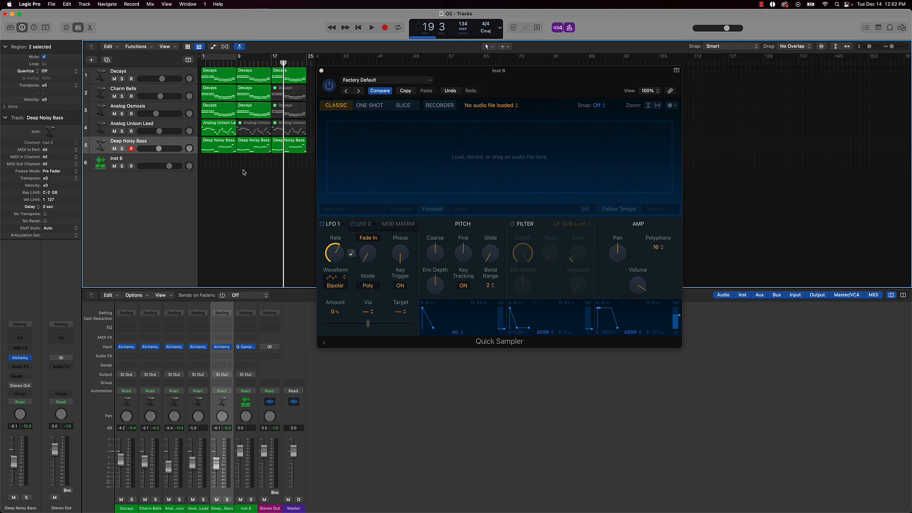
- Return the playhead to the start, select all regions on the five melody tracks and open Bounce in Place for them
key("Return")
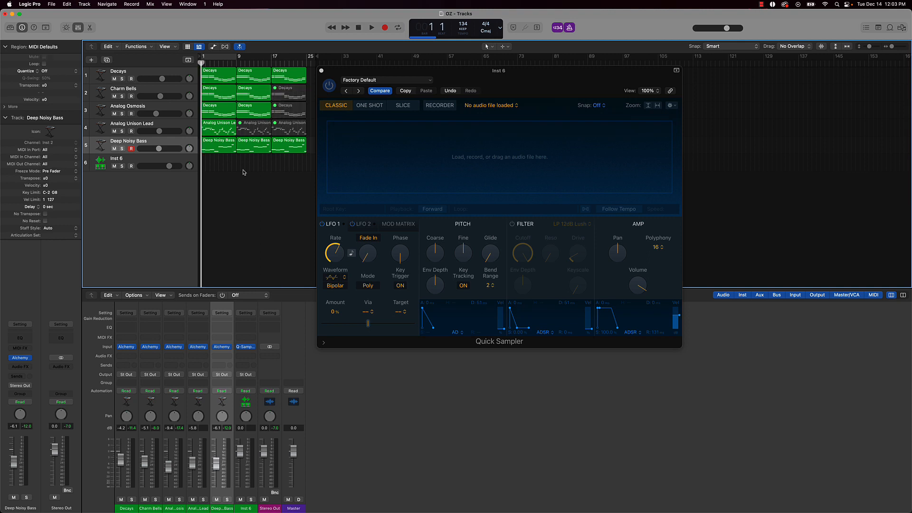
left_click_drag(212, 163, 297, 38)
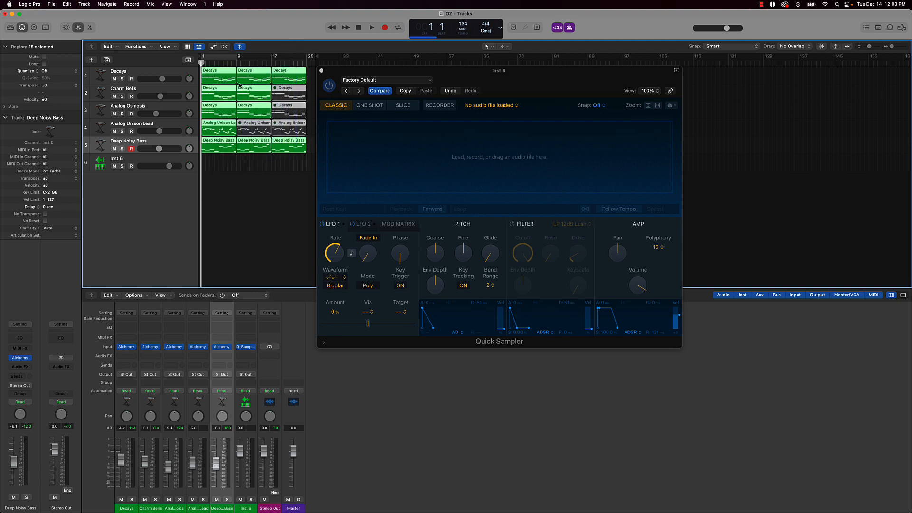
right_click(221, 143)
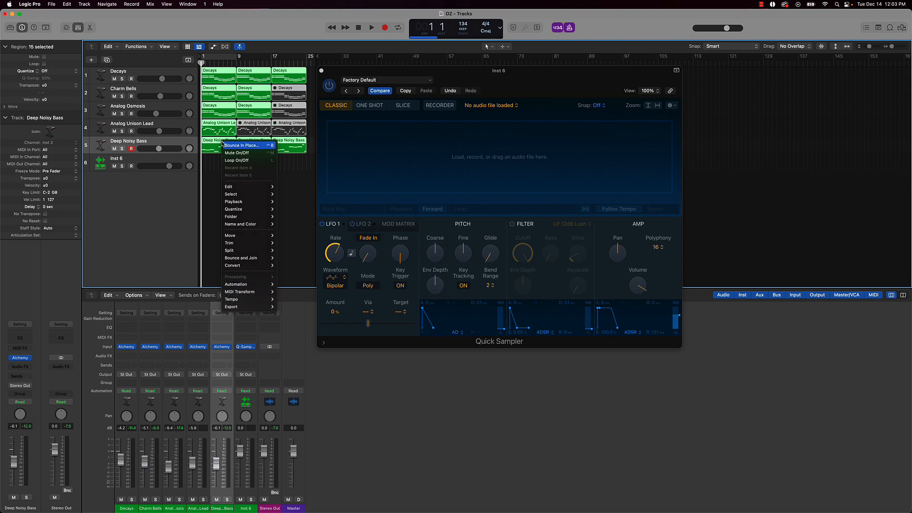
left_click(242, 145)
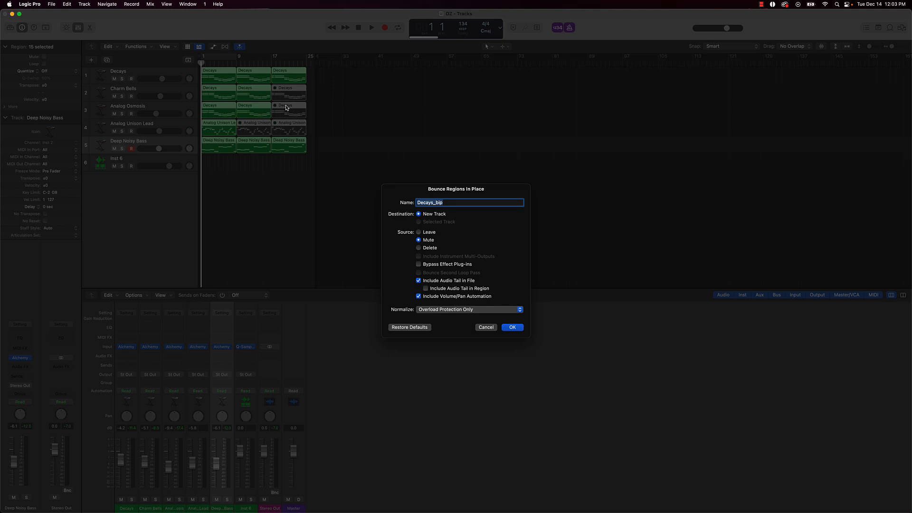
- Name the bounce OZ Sample and render it to a new track, muting the source regions
left_click(461, 204)
key("BackSpace")
key("BackSpace")
key("BackSpace")
key("BackSpace")
key("BackSpace")
key("BackSpace")
key("BackSpace")
key("BackSpace")
type("OZ")
key("Return")
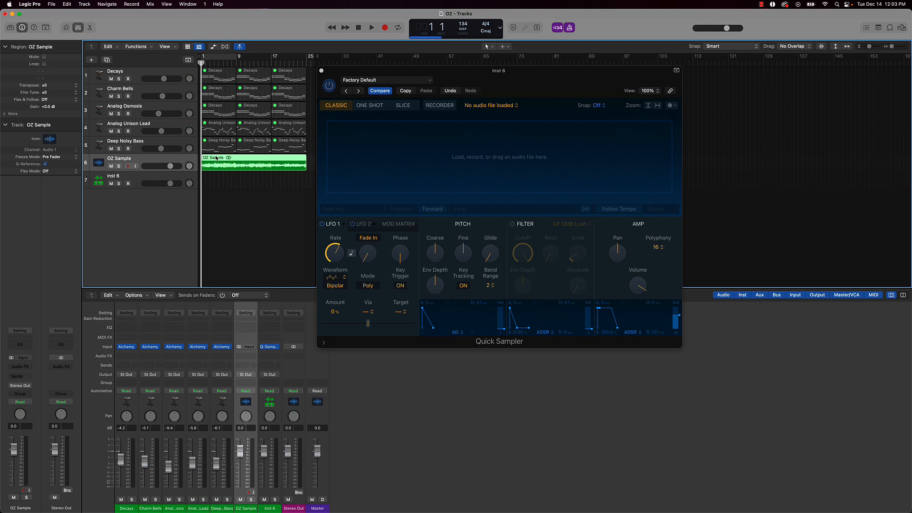
- Play the beginning of the bounced OZ Sample region, stop it and return the playhead to the start
key("space")
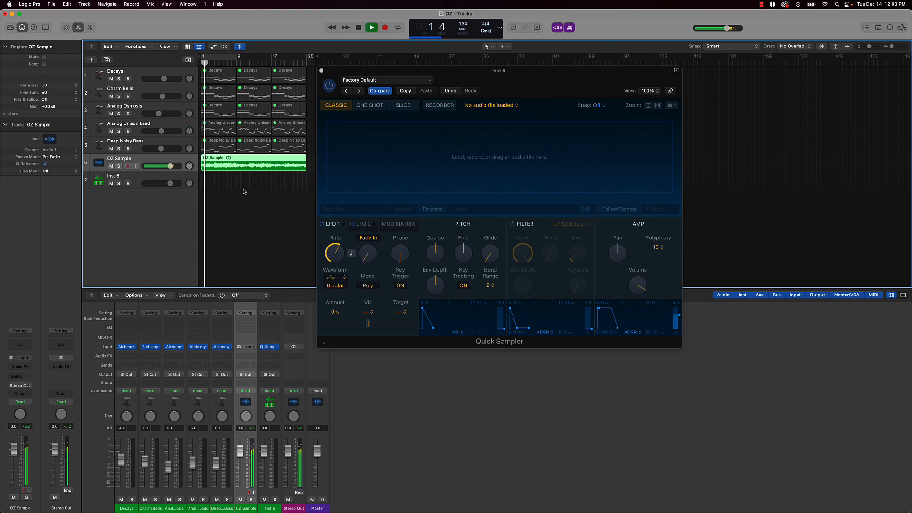
key("space")
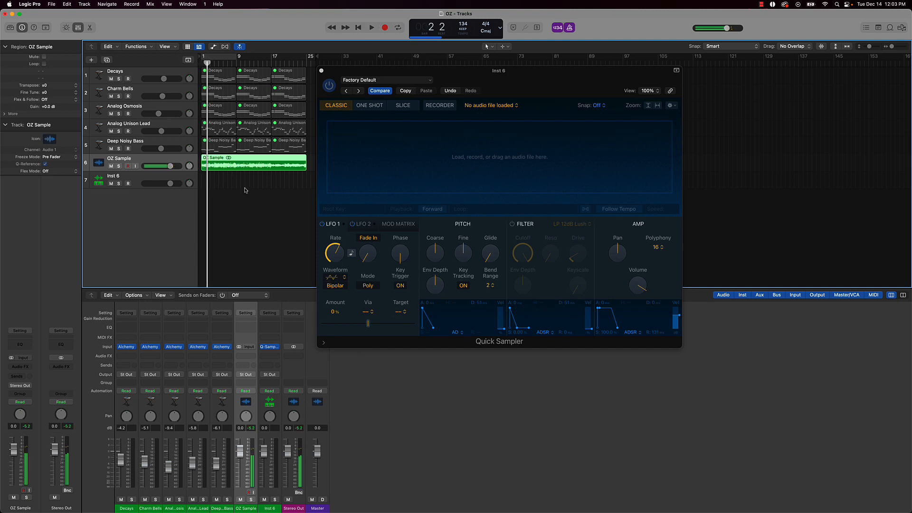
key("Return")
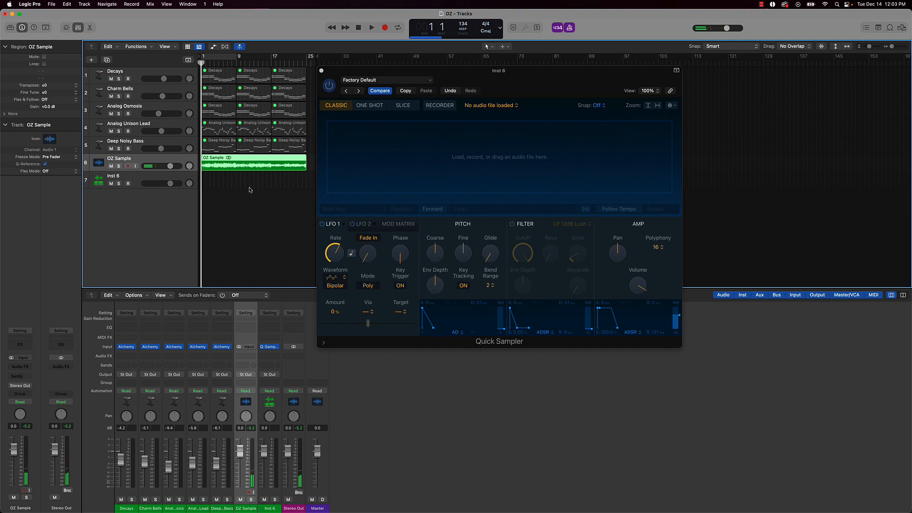
- Select the Inst 6 track and load the OZ Sample region into its Quick Sampler
left_click_drag(235, 168, 514, 178)
left_click_drag(470, 159, 279, 183)
left_click(139, 179)
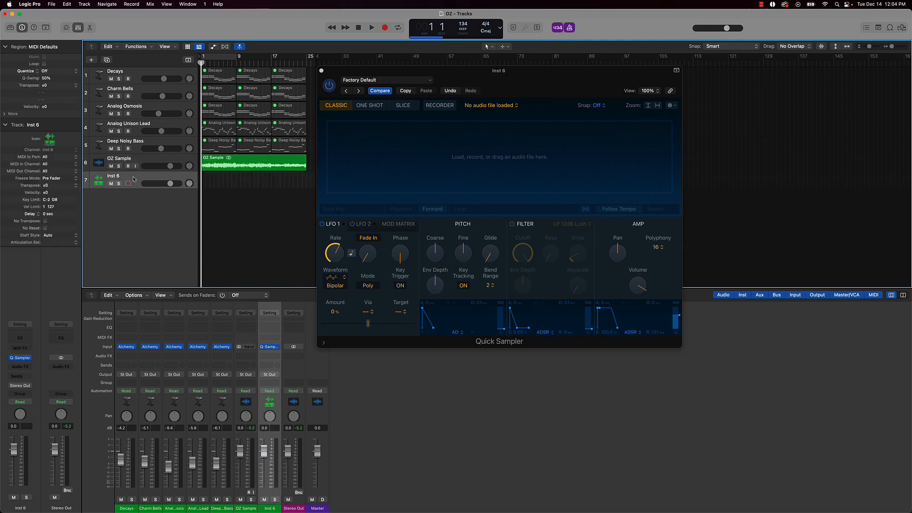
mouse_move(29, 359)
left_click_drag(225, 162, 426, 160)
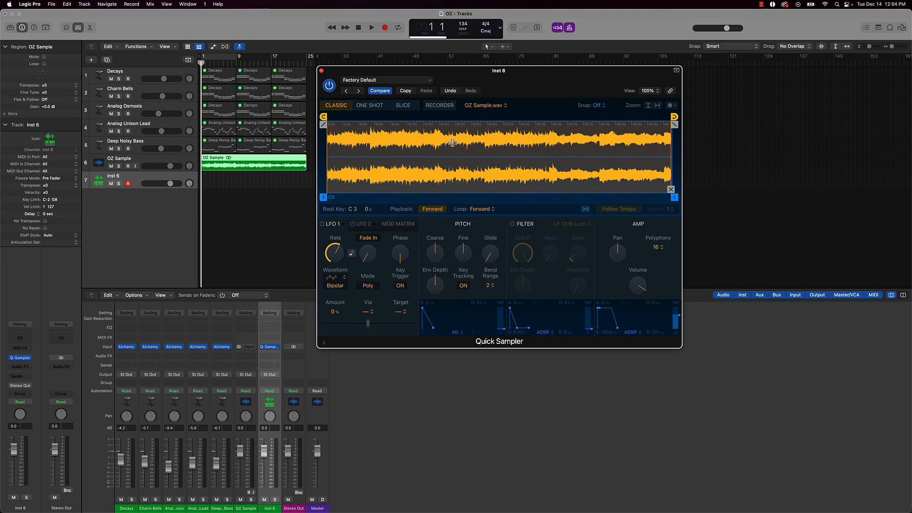
- Switch Quick Sampler to Slice mode, set the transient sensitivity to 29 and audition the slices
left_click(399, 106)
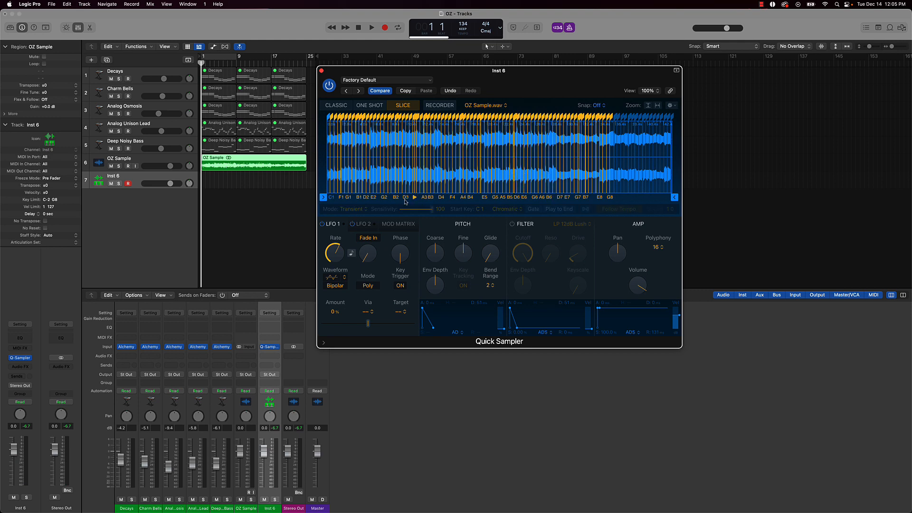
left_click_drag(432, 214, 409, 213)
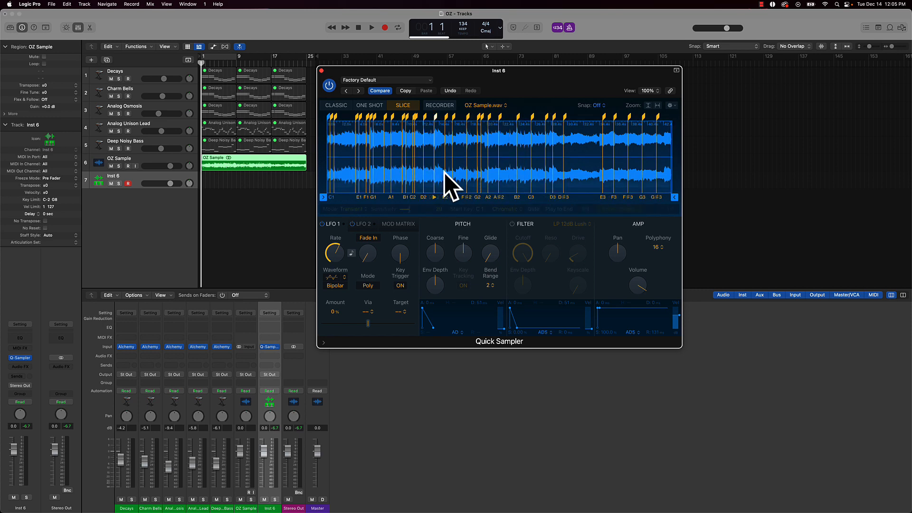
left_click(490, 189)
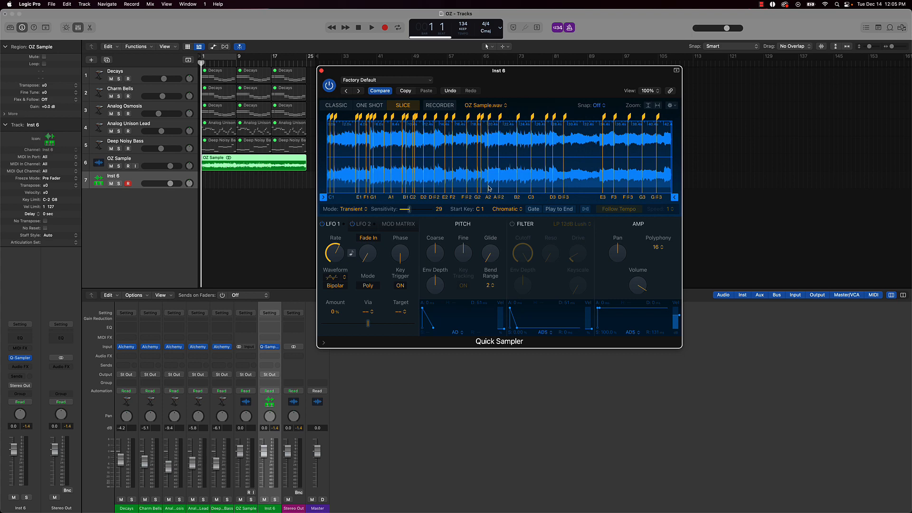
left_click(489, 189)
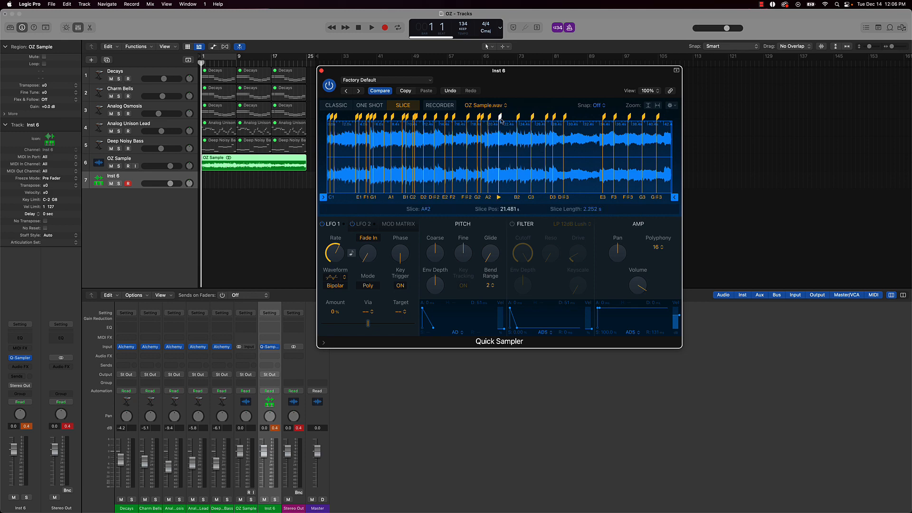
- Shift the A#2 and D#3 slice markers slightly later and add manual slices across the last third of the waveform
left_click_drag(501, 120, 508, 120)
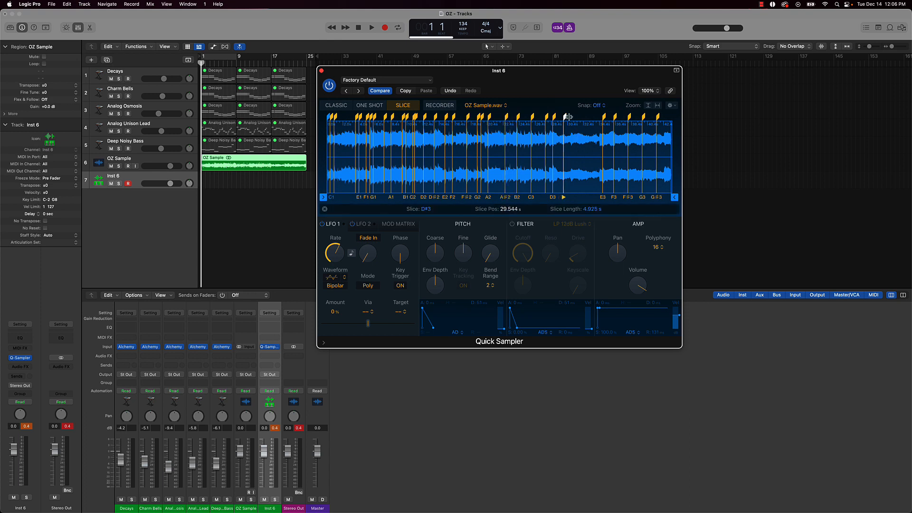
left_click_drag(569, 116, 577, 117)
left_click(567, 132)
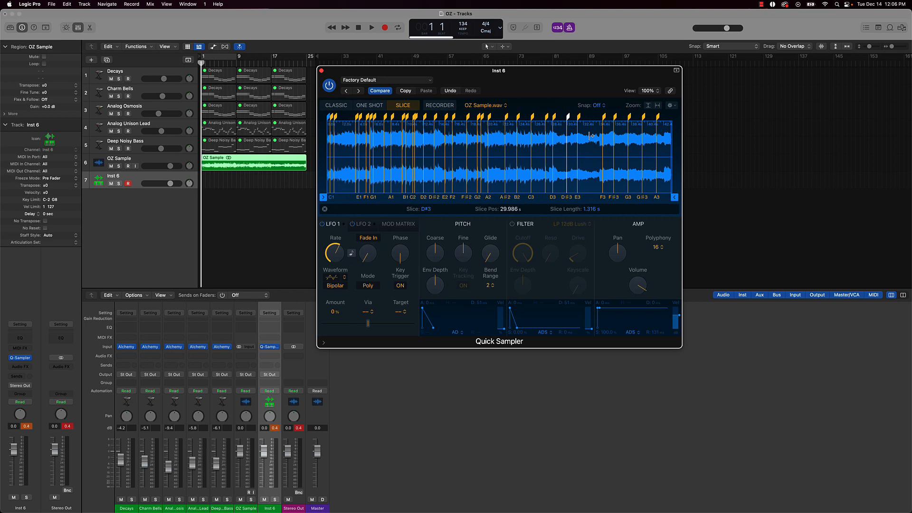
left_click(590, 138)
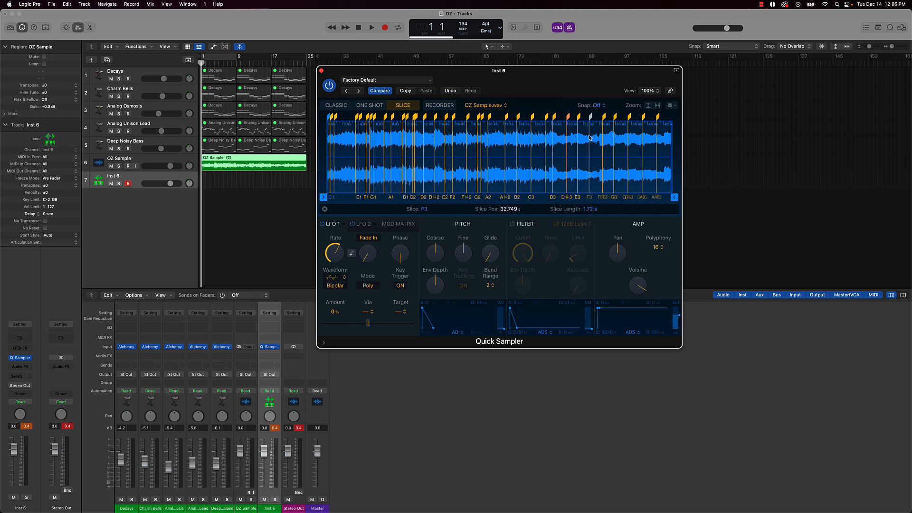
left_click(622, 144)
left_click(636, 144)
left_click(649, 145)
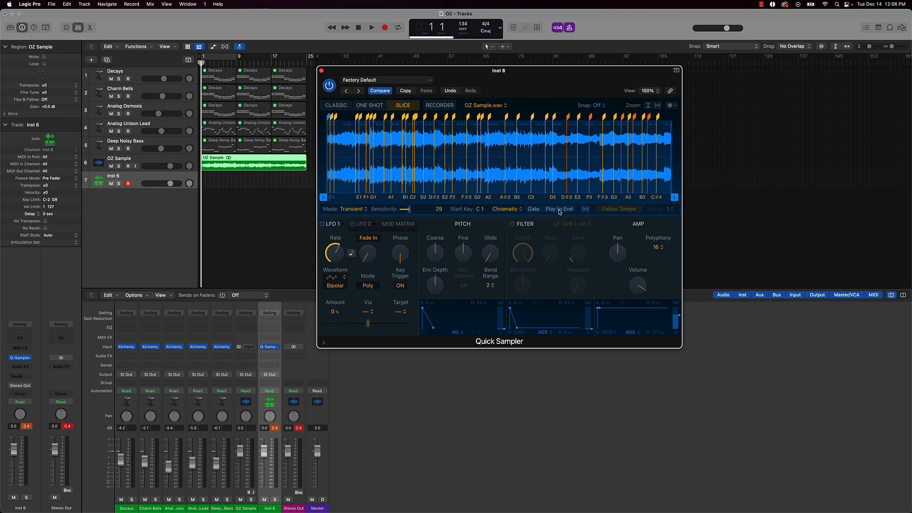
- Try Play to End and Gate on the slices, turn both off again, and check the Chromatic, White and Black key mapping options
left_click(560, 209)
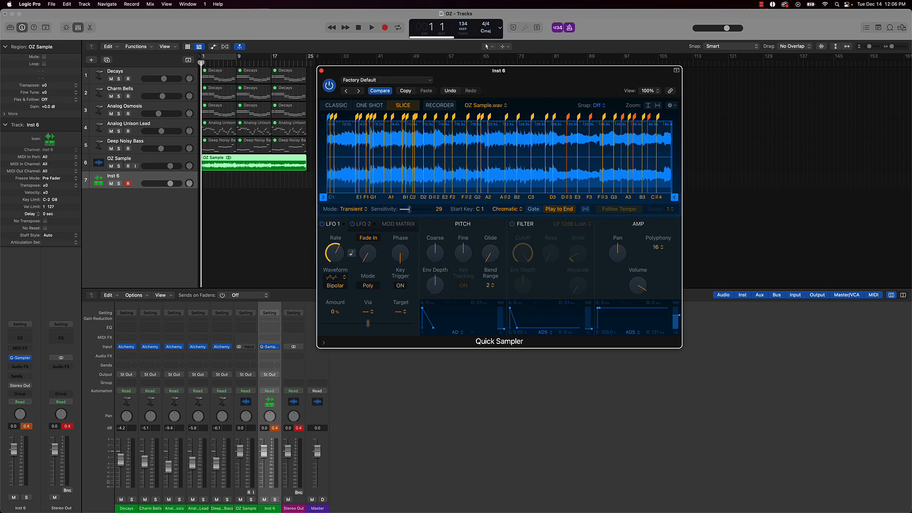
left_click(557, 210)
left_click(534, 209)
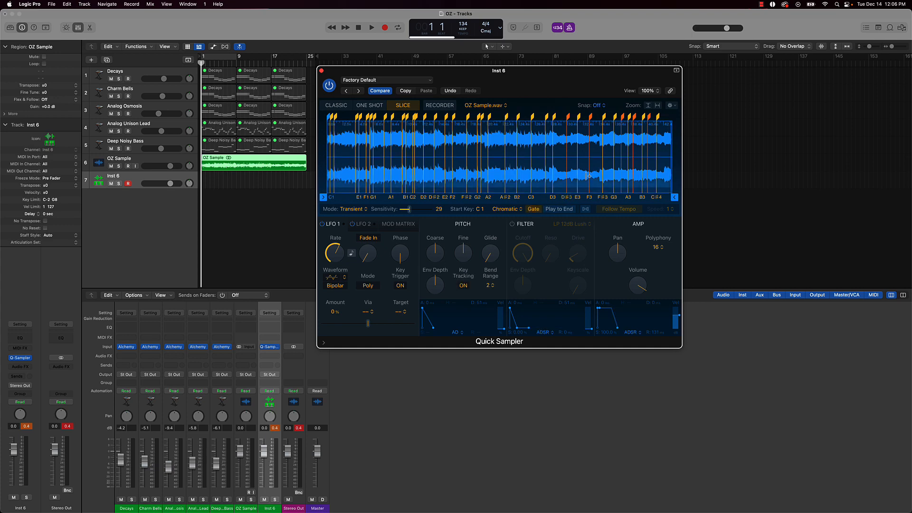
left_click(535, 211)
left_click(512, 210)
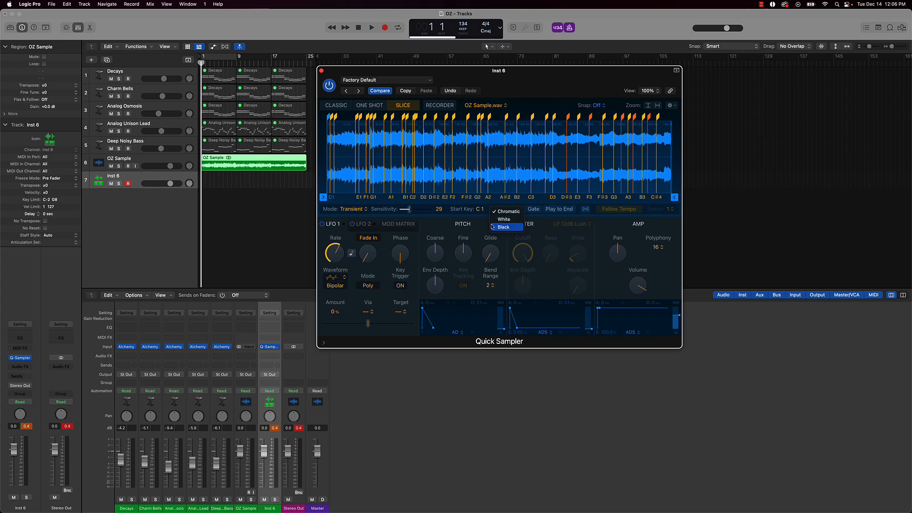
left_click(459, 218)
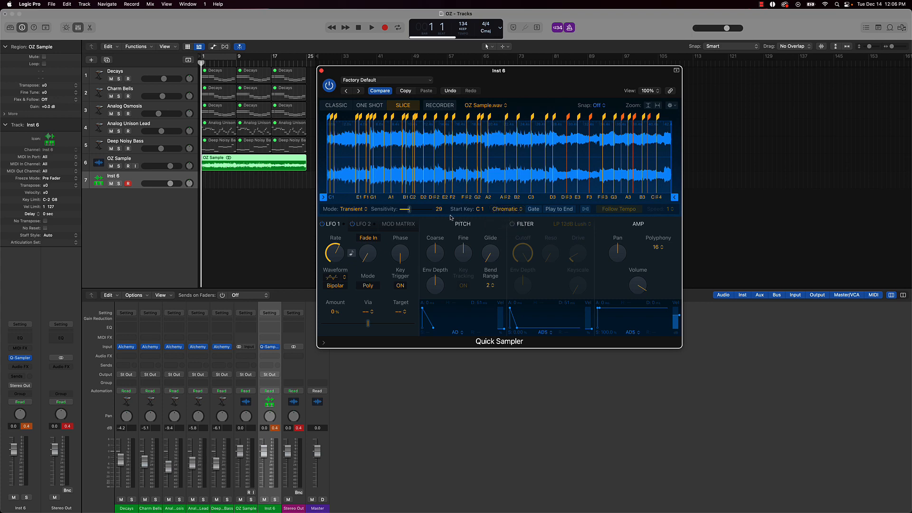
- Try slicing the sample by Beat Divisions, switch to Equal Divisions with 16 slices, and review the slicing modes
left_click(361, 209)
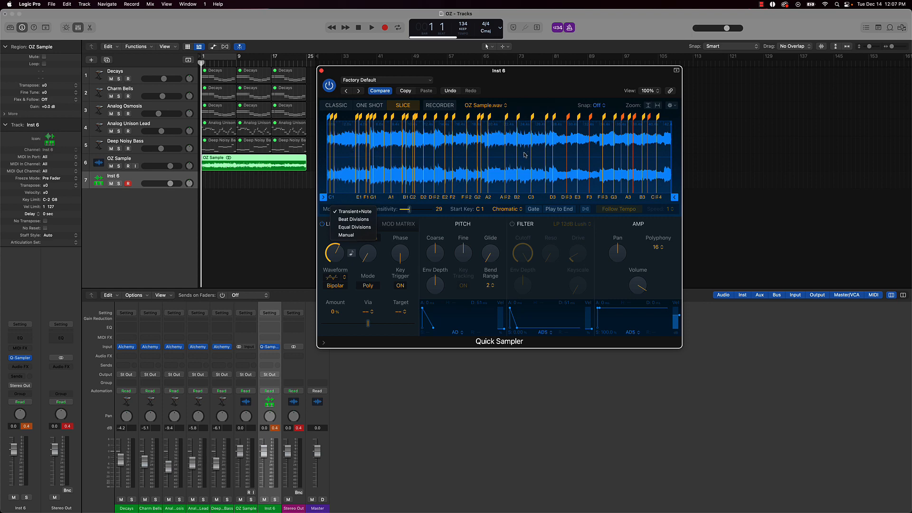
left_click(359, 220)
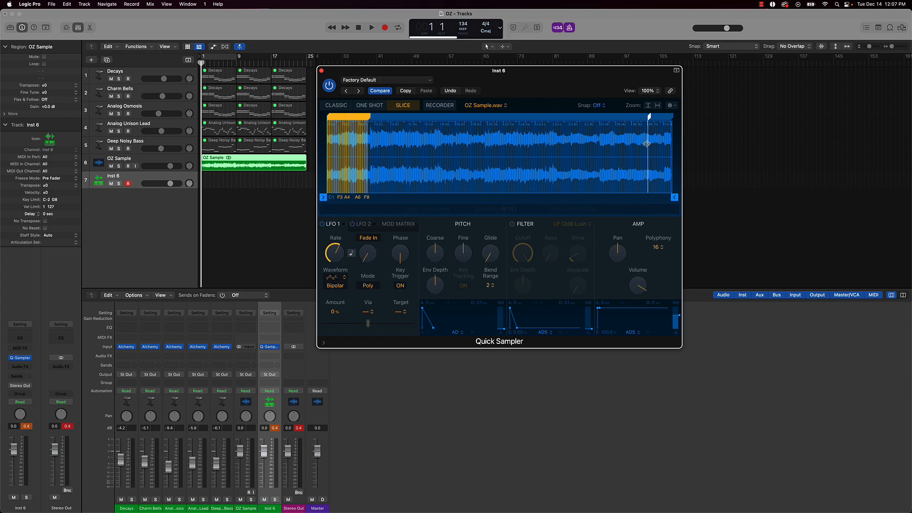
left_click(352, 211)
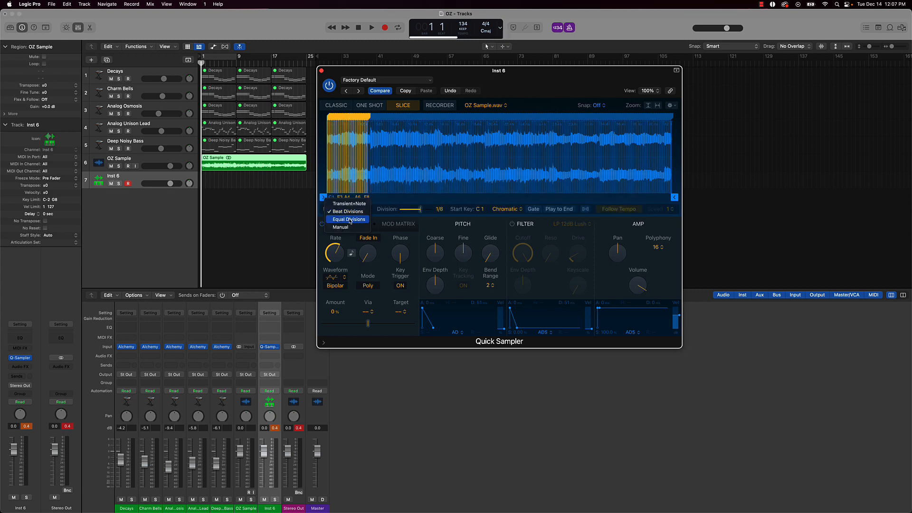
left_click(350, 220)
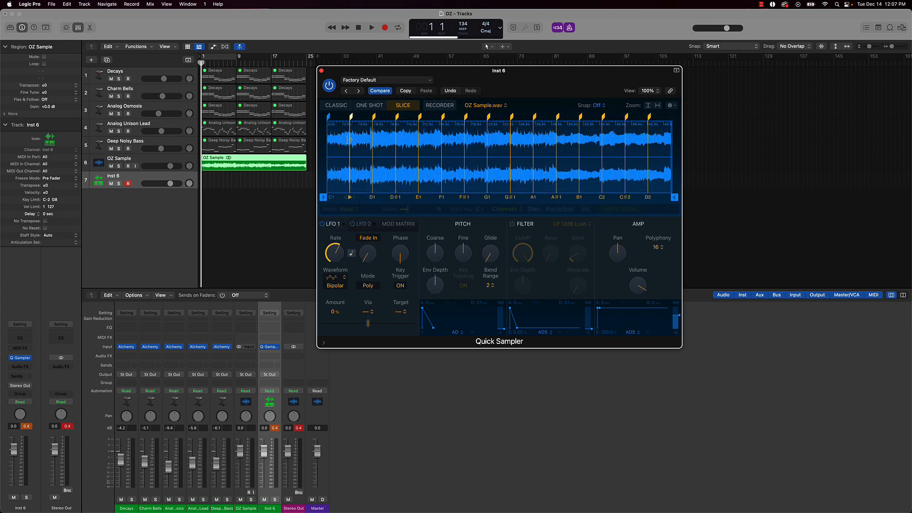
left_click(348, 210)
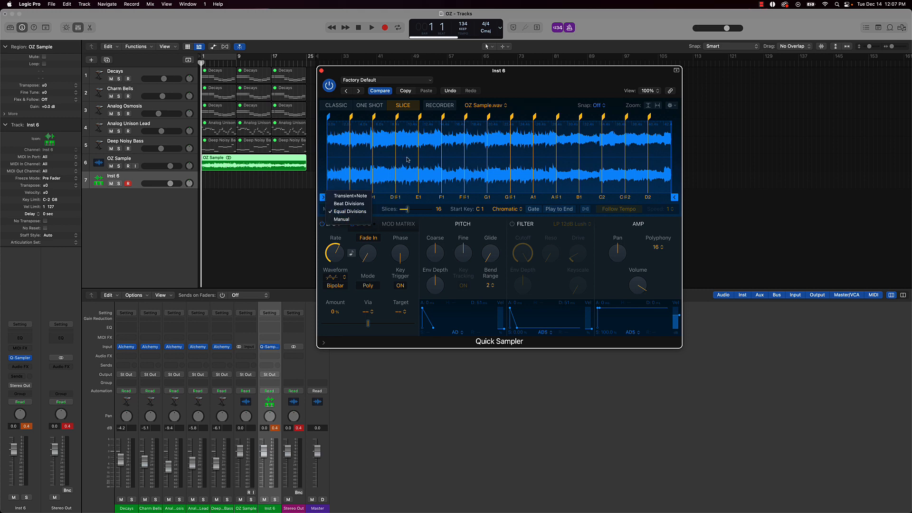
- Look at the sample in One Shot mode and switch Quick Sampler back to Classic mode
left_click(372, 108)
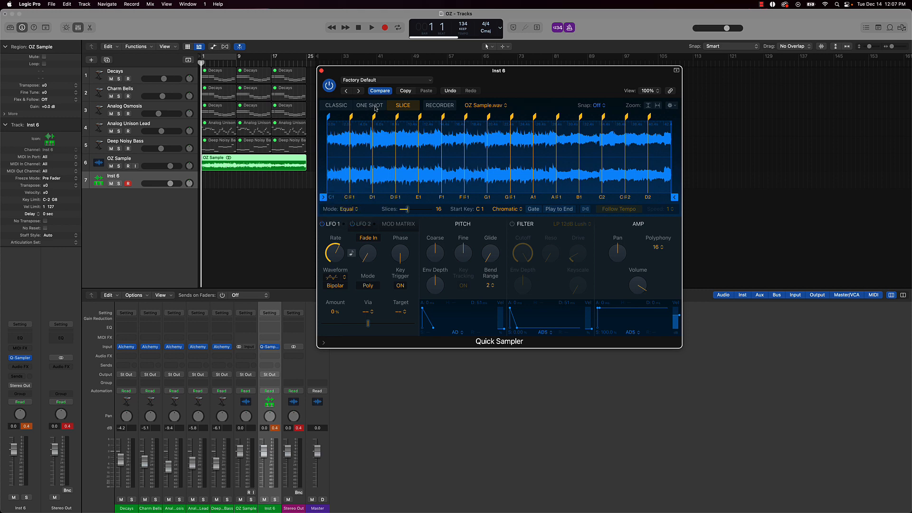
left_click(375, 107)
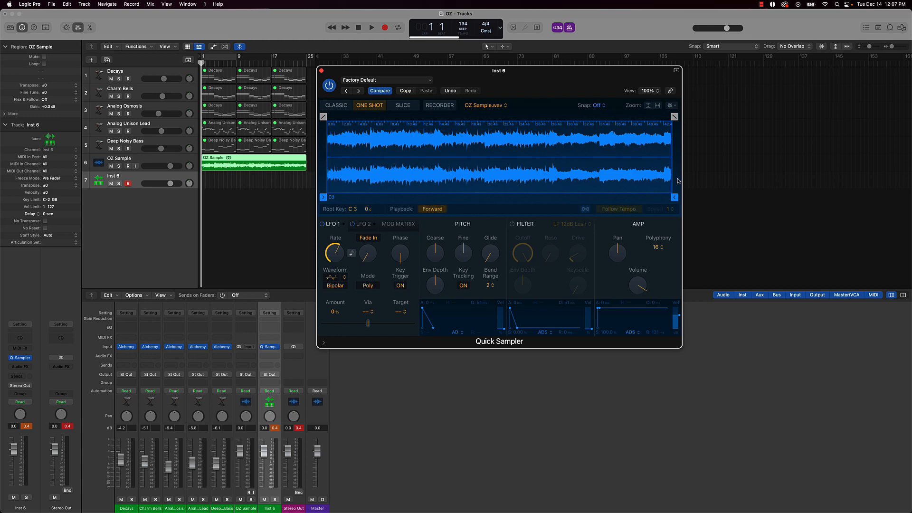
left_click(336, 105)
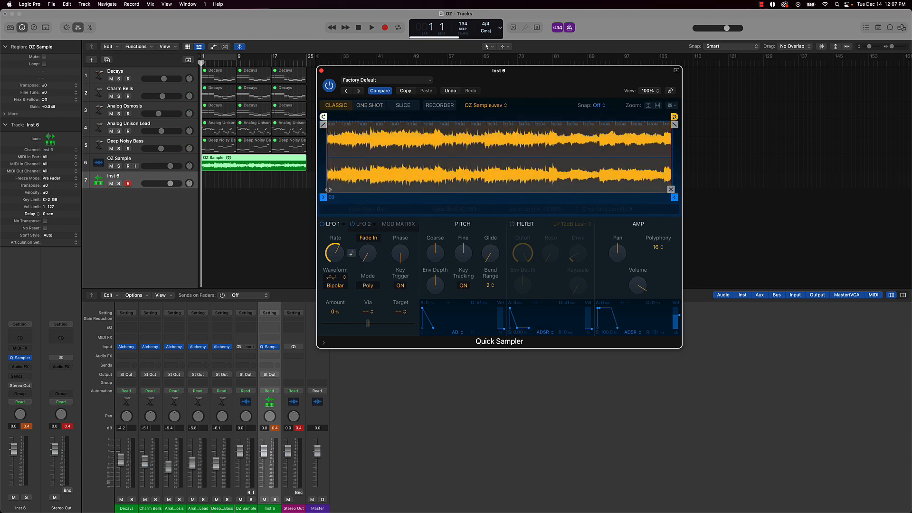
- Narrow the loop range to a short section about two-thirds through the sample, and set Loop to No Loop
mouse_move(325, 198)
left_mouse_down()
mouse_move(554, 198)
mouse_move(422, 198)
mouse_move(369, 185)
mouse_move(324, 198)
left_mouse_up()
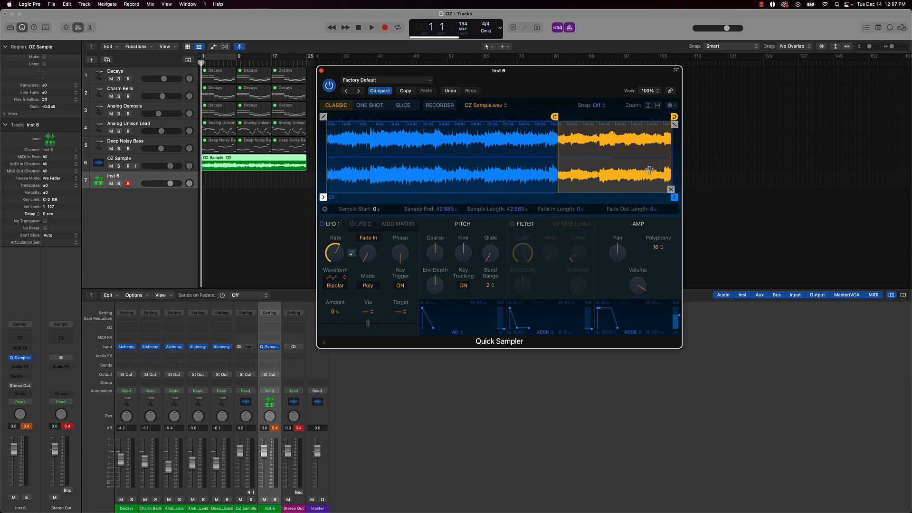
left_click_drag(676, 196, 602, 197)
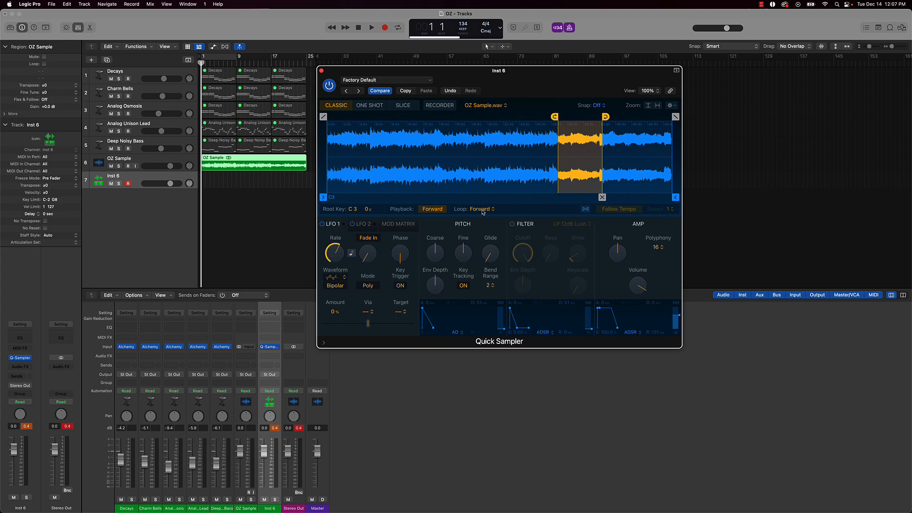
left_click(481, 210)
left_click(483, 204)
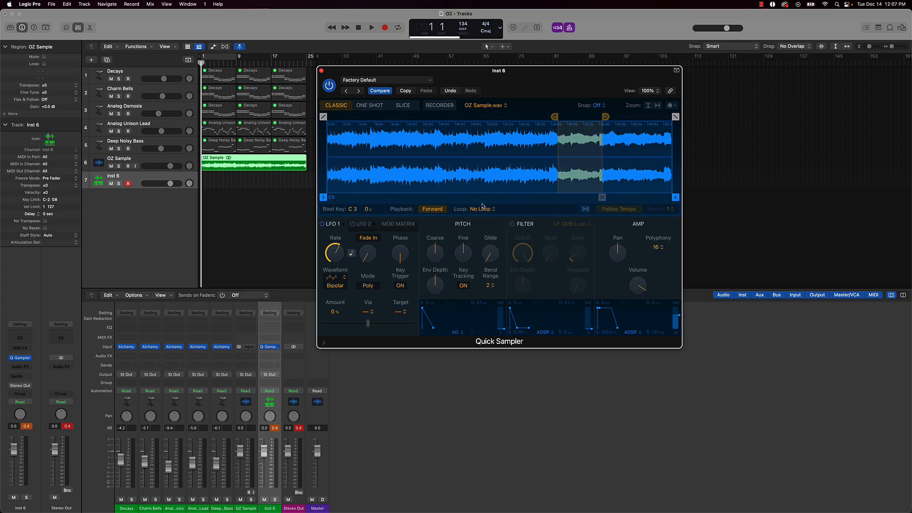
- Set the sample's playback direction to Reverse and enable Flex so that it follows the project tempo
left_click(434, 210)
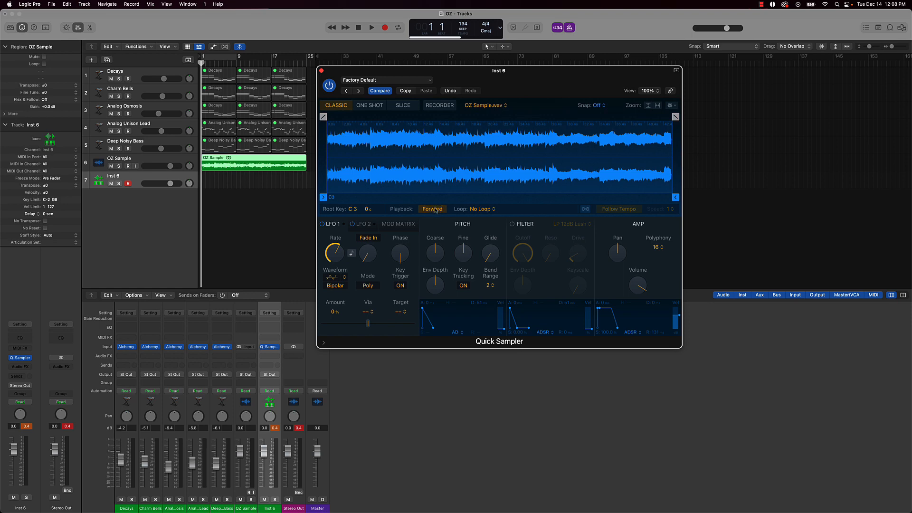
left_click(435, 209)
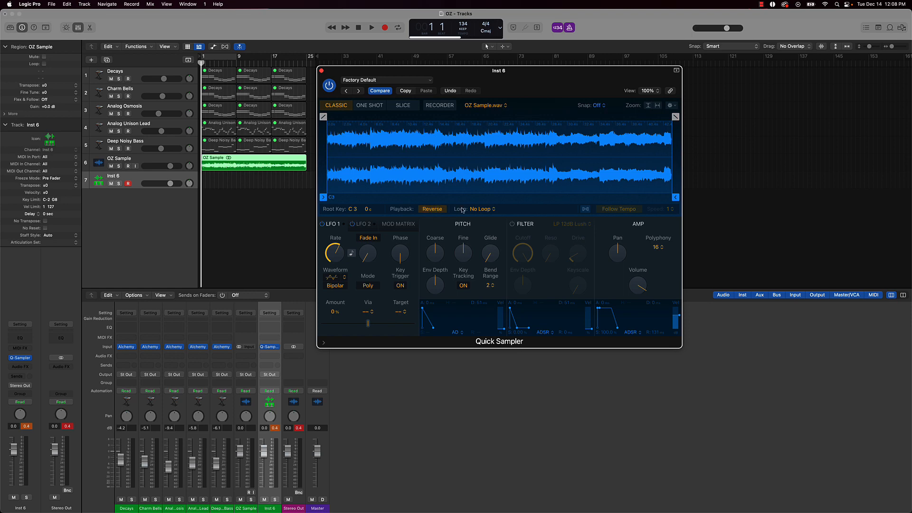
left_click(586, 210)
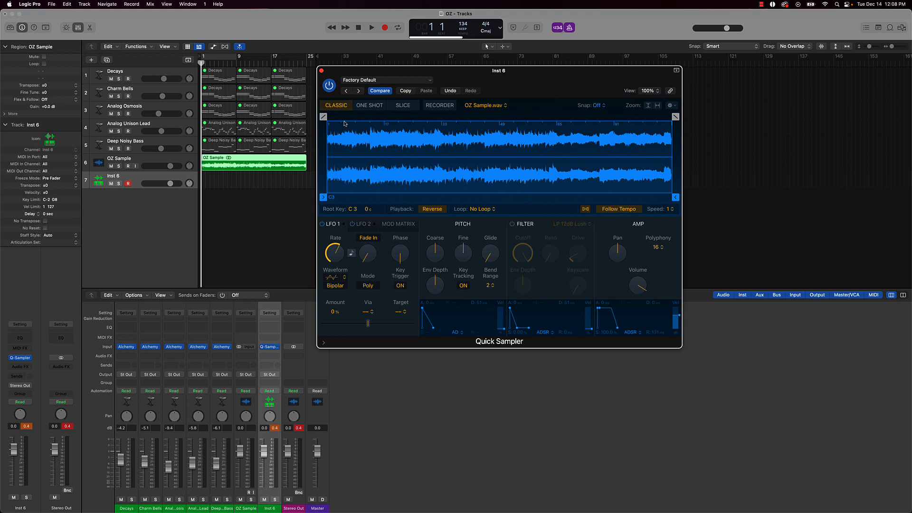
mouse_move(324, 197)
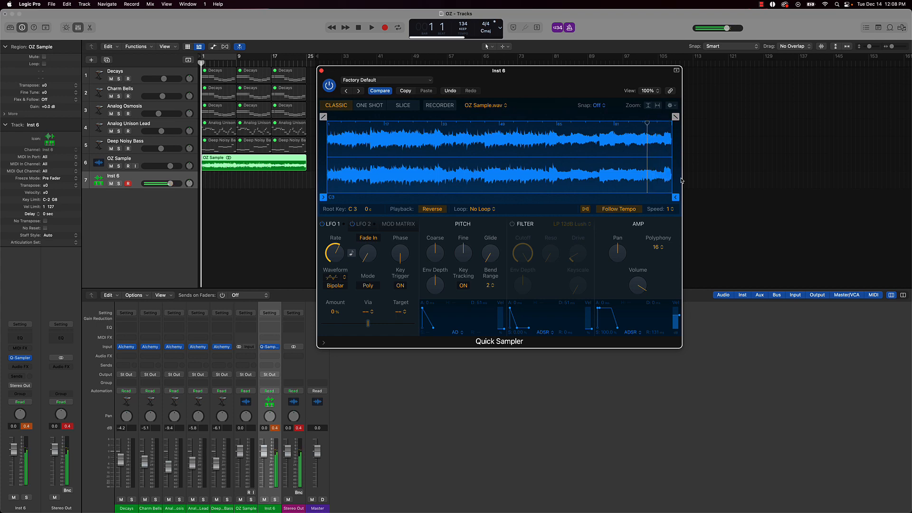
- Show the on-screen piano keyboard, widen it, and arrange it beside the Quick Sampler window without overlap
key("super+k")
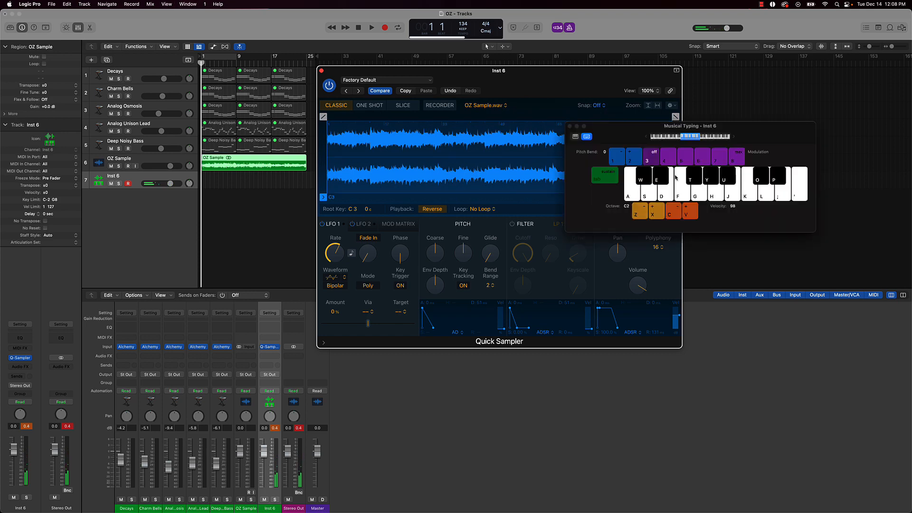
left_click(576, 137)
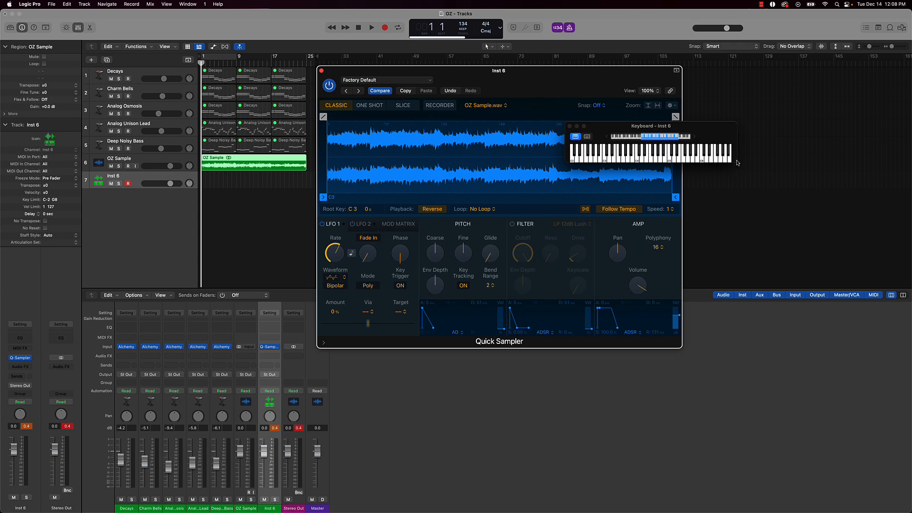
left_click_drag(736, 159, 806, 159)
left_click_drag(740, 133, 844, 73)
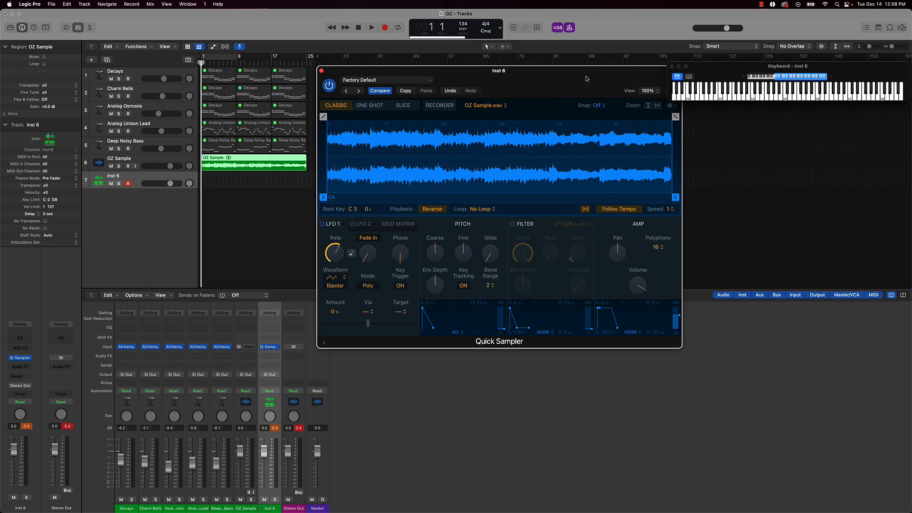
left_click_drag(587, 79, 569, 74)
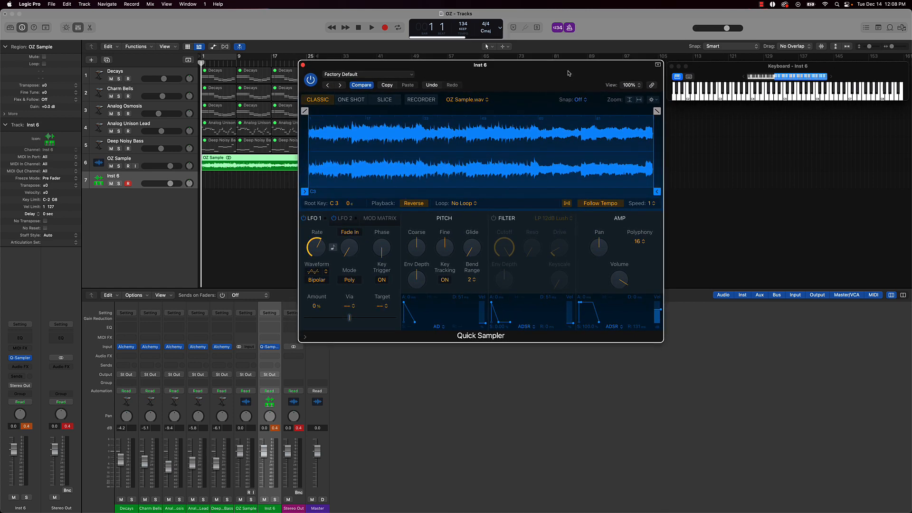
key("a")
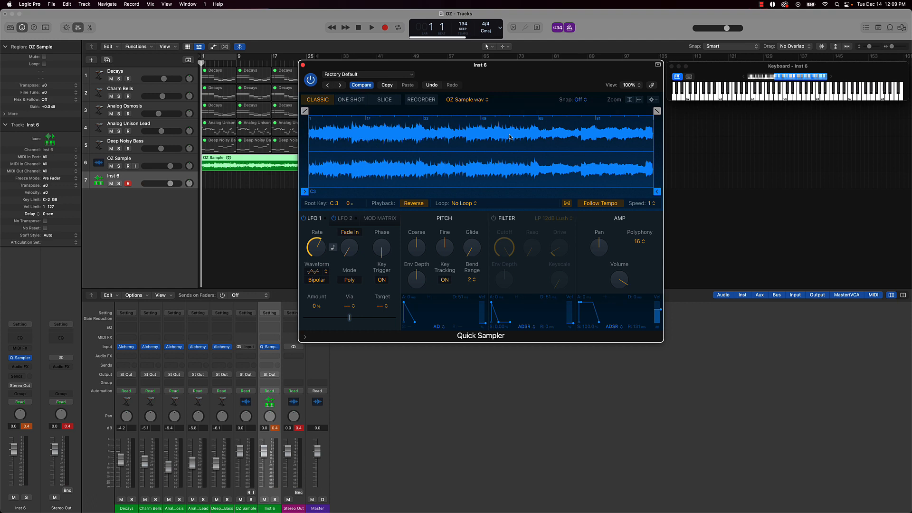
- Trim the end of the sample by moving the Sample End marker to 97 1 37
scroll(511, 137, "up", 5)
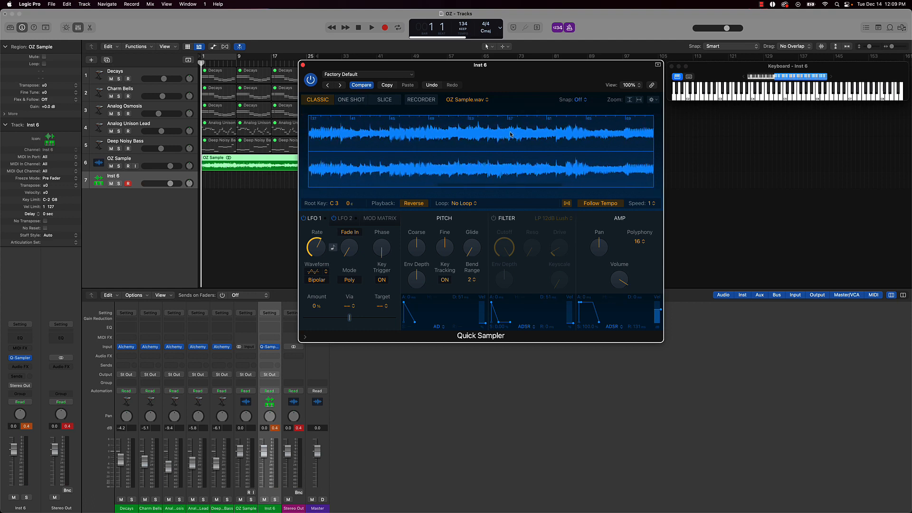
scroll(513, 134, "right", 10)
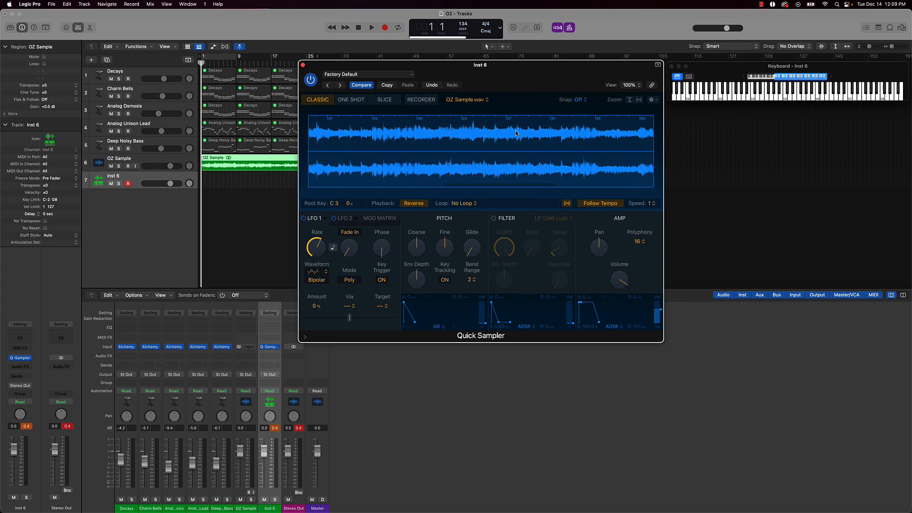
scroll(525, 133, "up", 3)
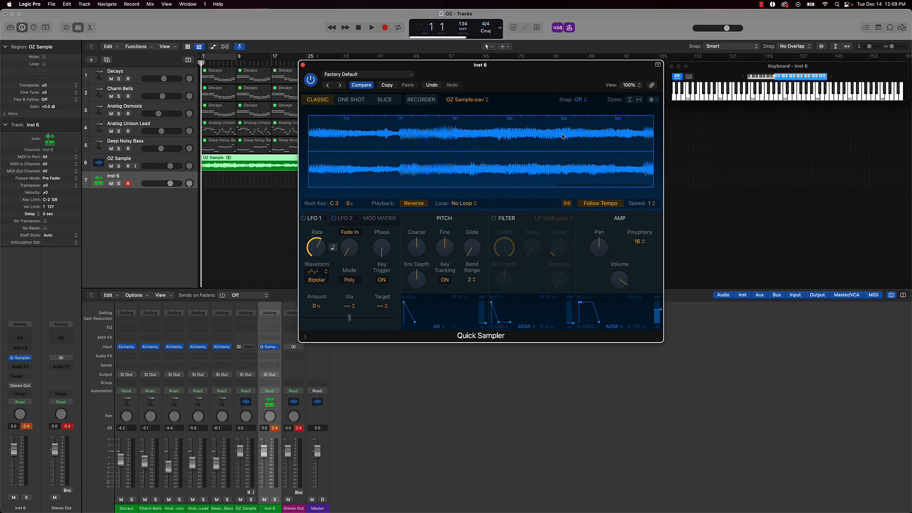
left_click(657, 193)
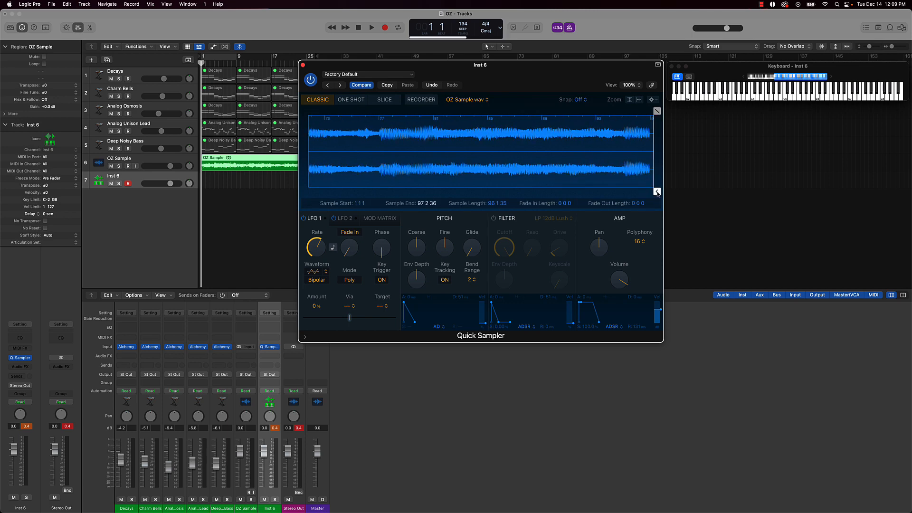
left_click_drag(657, 192, 650, 193)
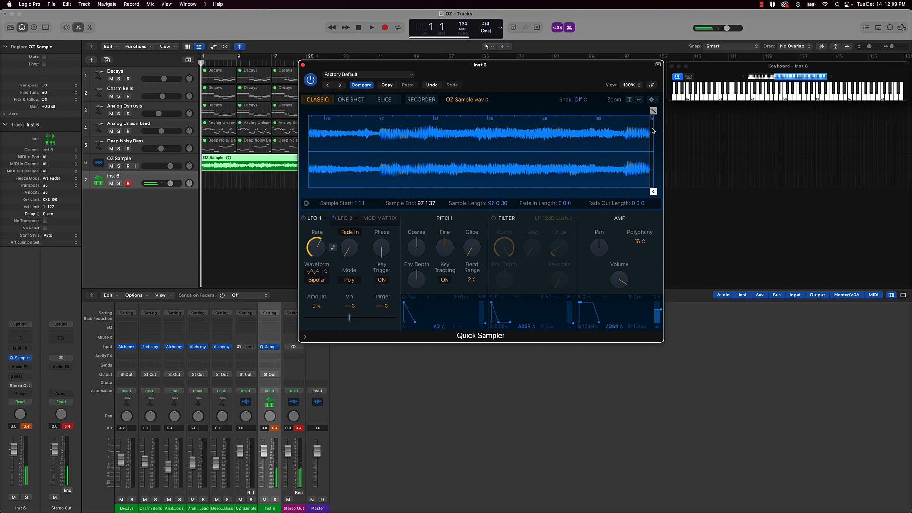
- Mute the OZ Sample track and record an eight-bar MIDI part on the Inst 6 track with cycle on from bar 1 to 9
left_click(111, 167)
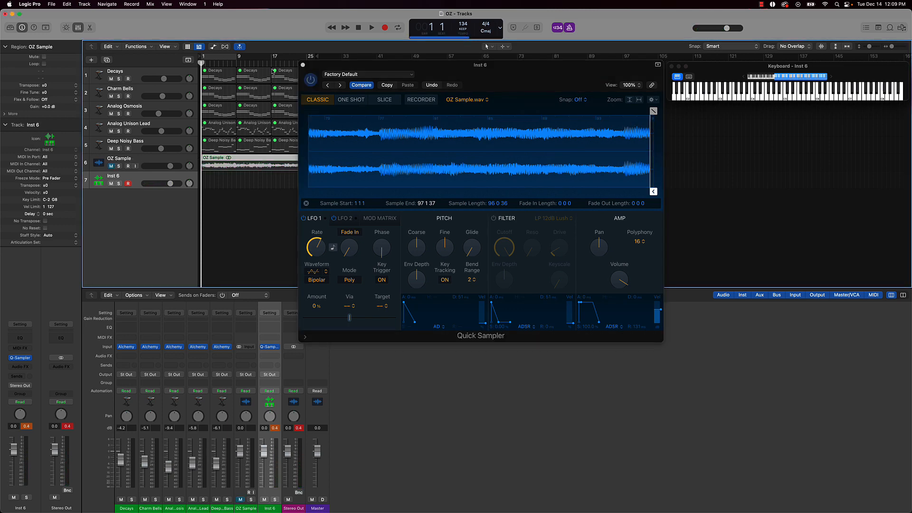
left_click(222, 59)
key("r")
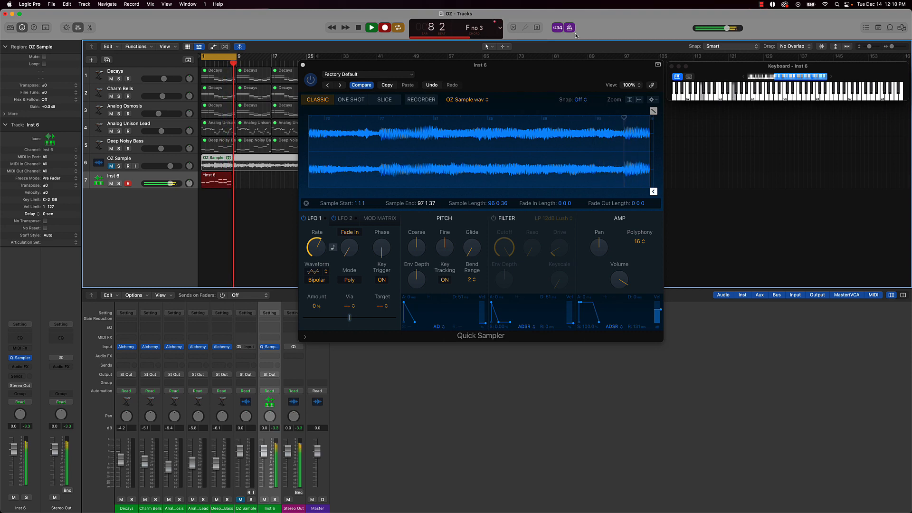
key("space")
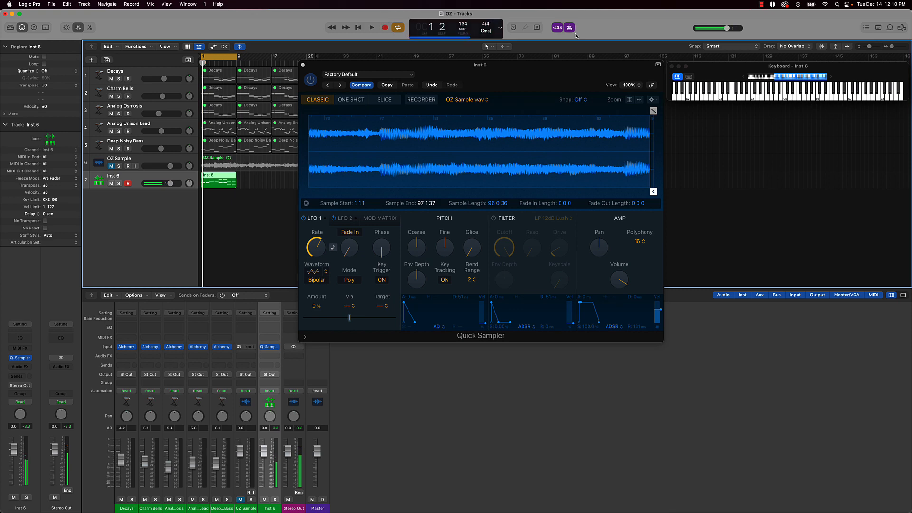
left_click(233, 192)
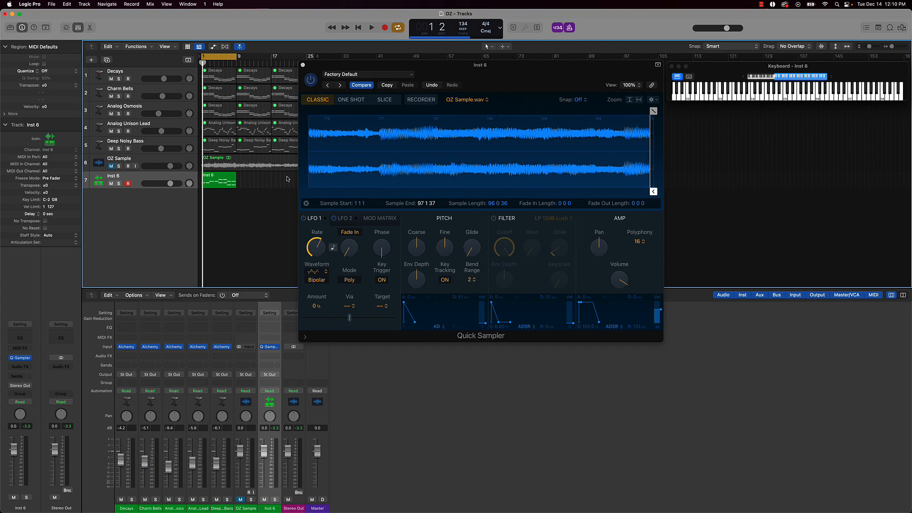
- Close Quick Sampler, open the recorded Inst 6 region in the Piano Roll, and quantize all its notes to 1/8 Swing A
left_click(303, 66)
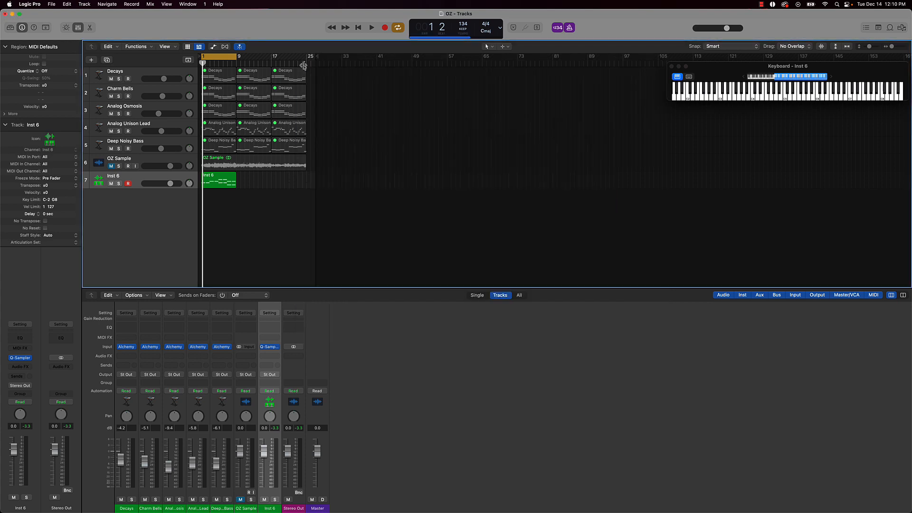
double_click(218, 186)
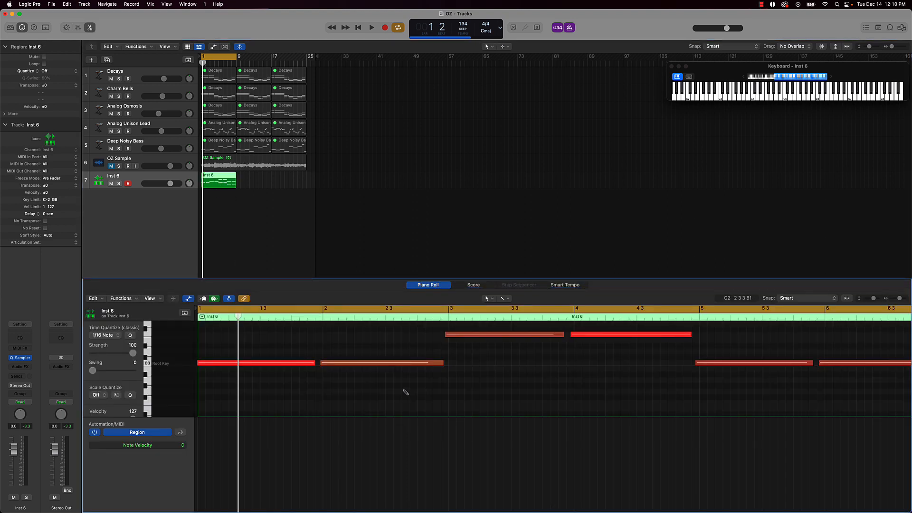
key("super+a")
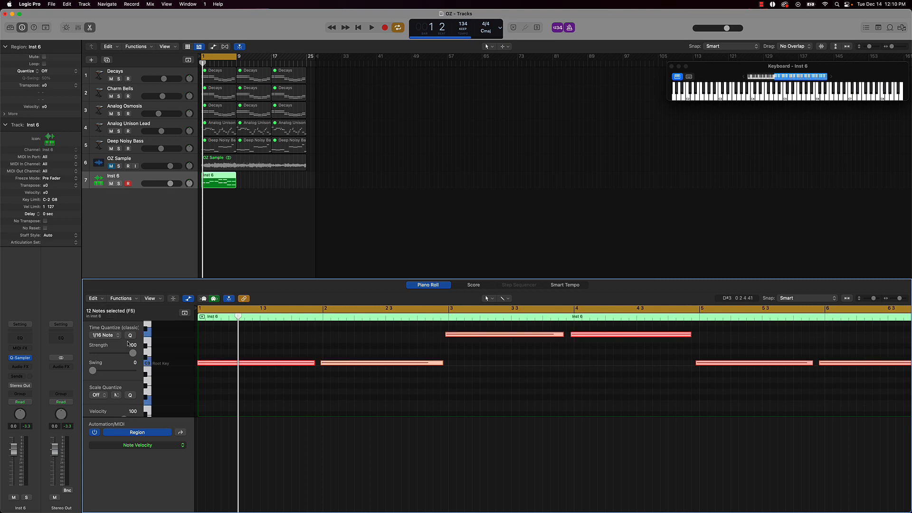
left_click(104, 335)
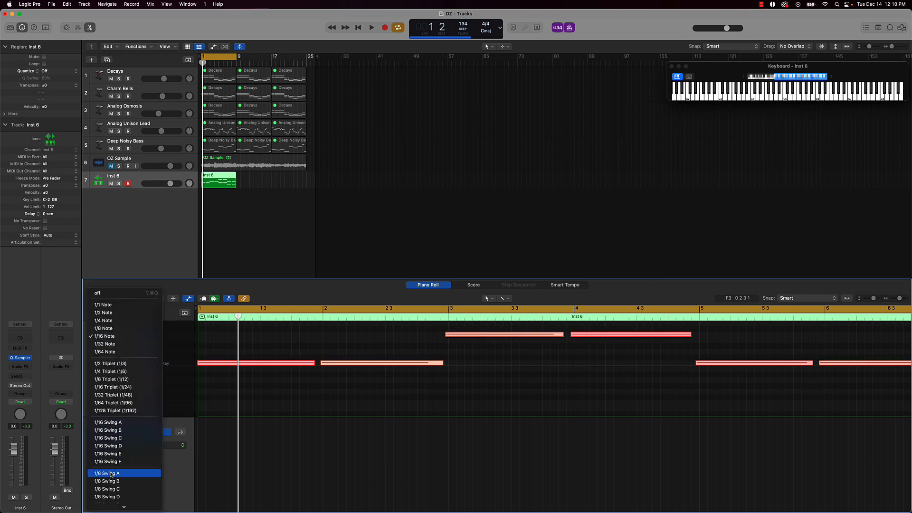
left_click(107, 473)
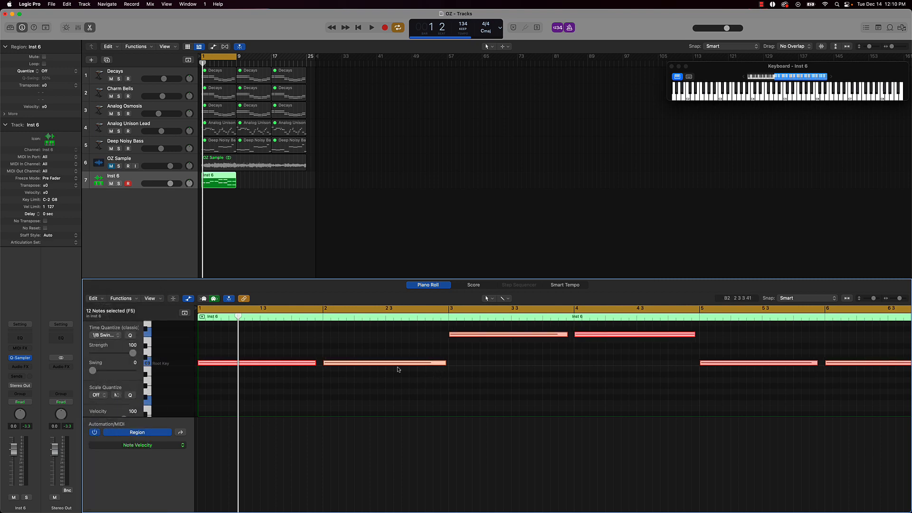
- Extend the selected notes to the following notes with Force Legato, shortening the overlapped notes
right_click(296, 364)
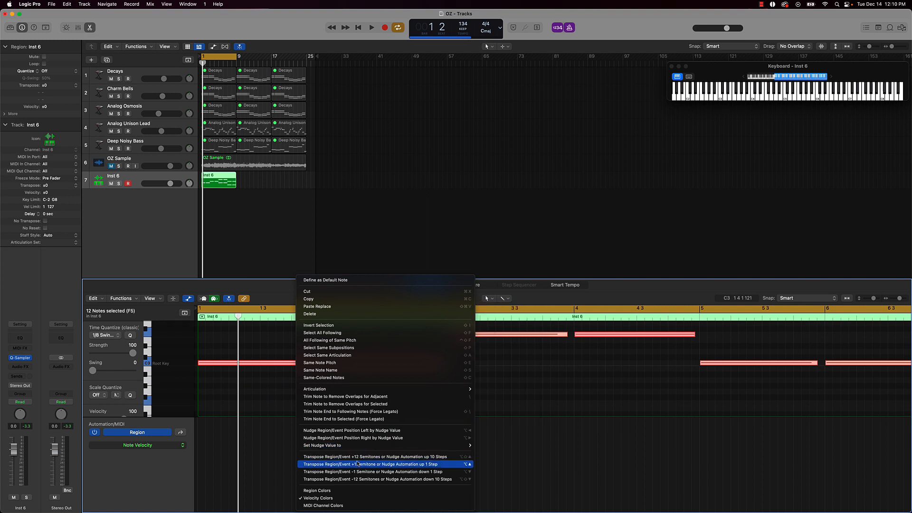
left_click(362, 412)
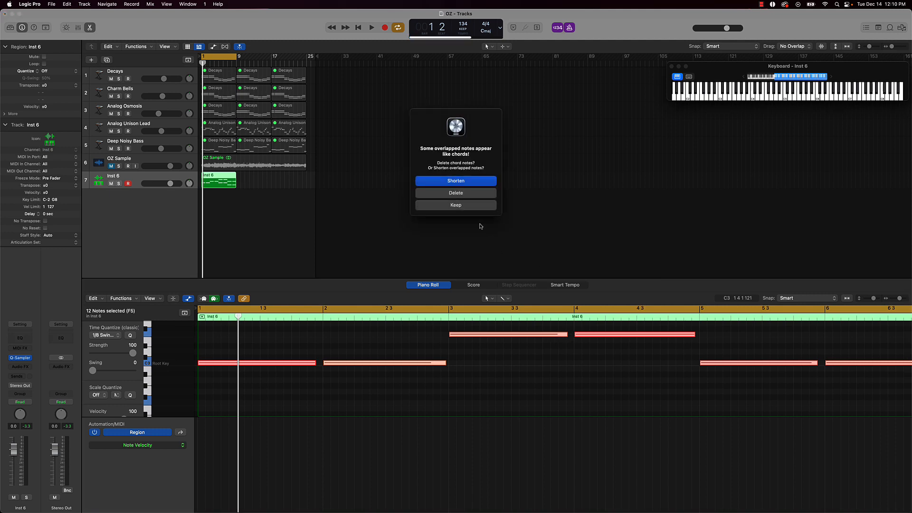
left_click(456, 181)
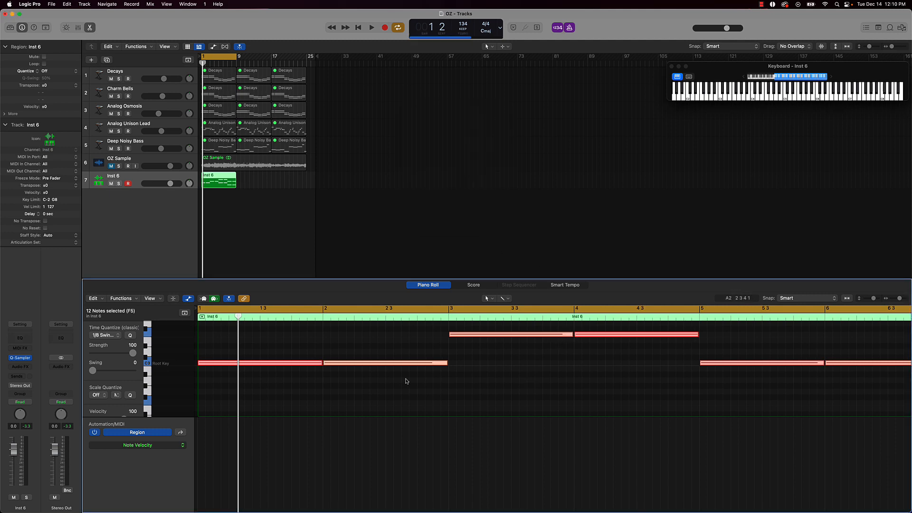
- Show the note velocities of the Inst 6 region and raise all selected notes to velocity 127
left_click(181, 433)
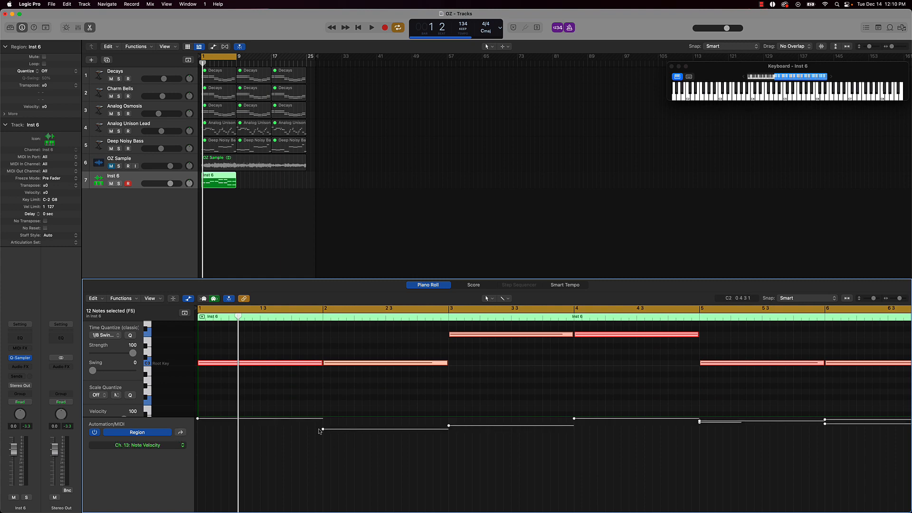
left_click_drag(322, 430, 328, 389)
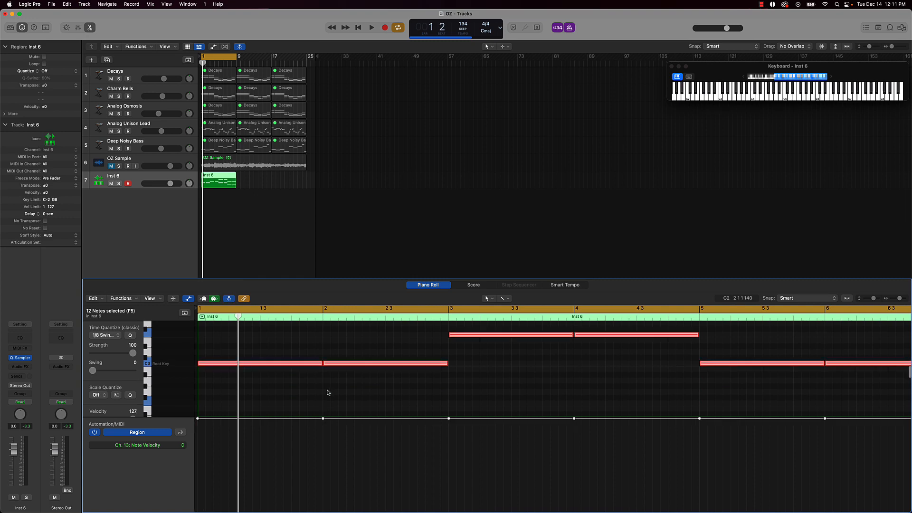
left_click(188, 299)
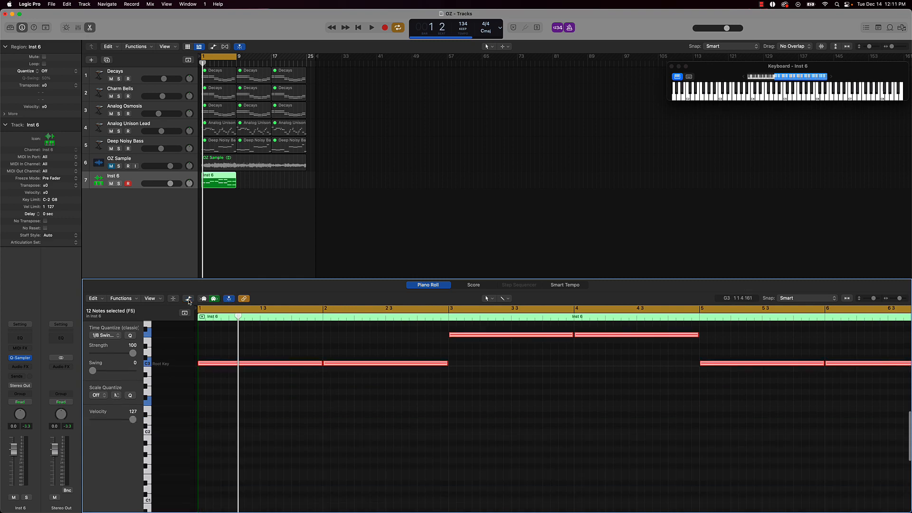
left_click(189, 299)
- Check the notes at the end of the Inst 6 region and play the edited part back
scroll(435, 363, "right", 15)
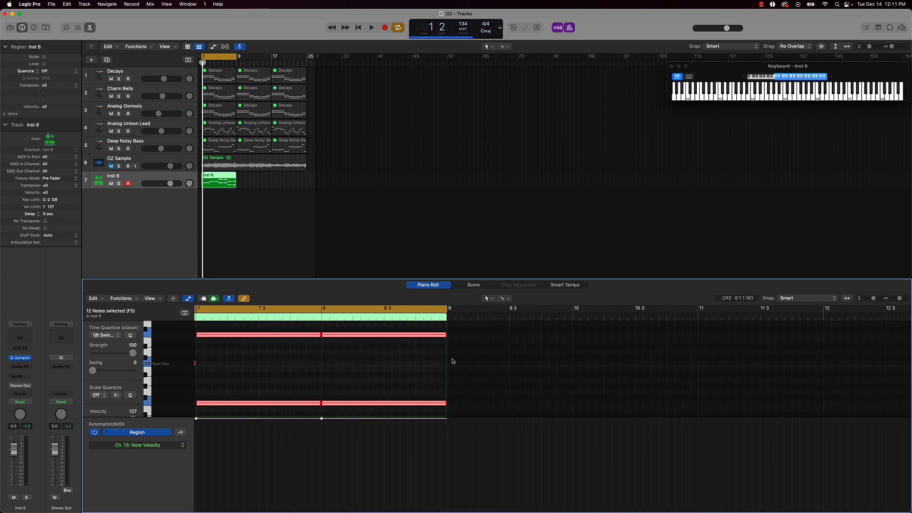
scroll(373, 346, "left", 5)
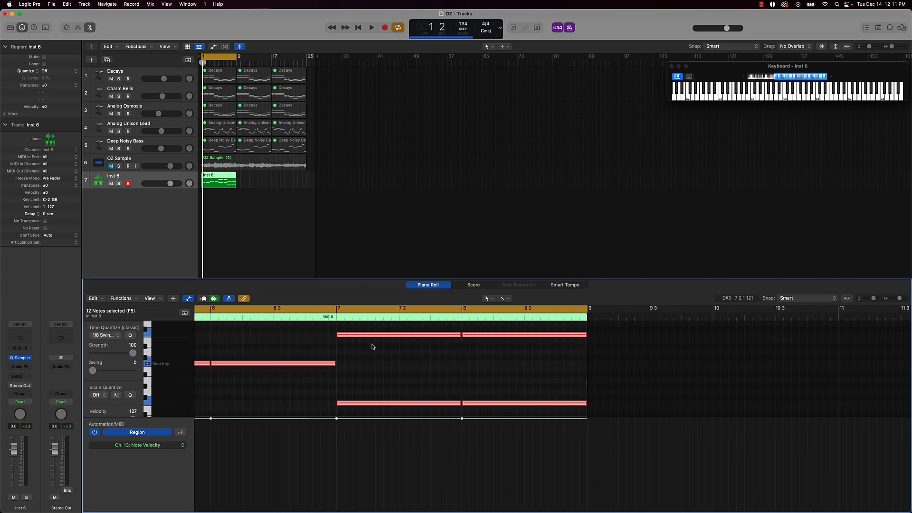
key("space")
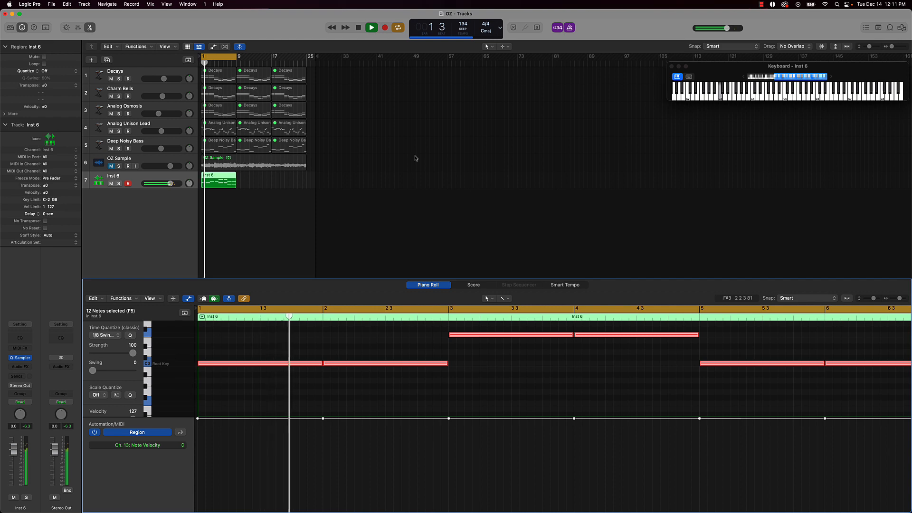
- Turn off the metronome click and stop playback of the Inst 6 part
left_click(569, 27)
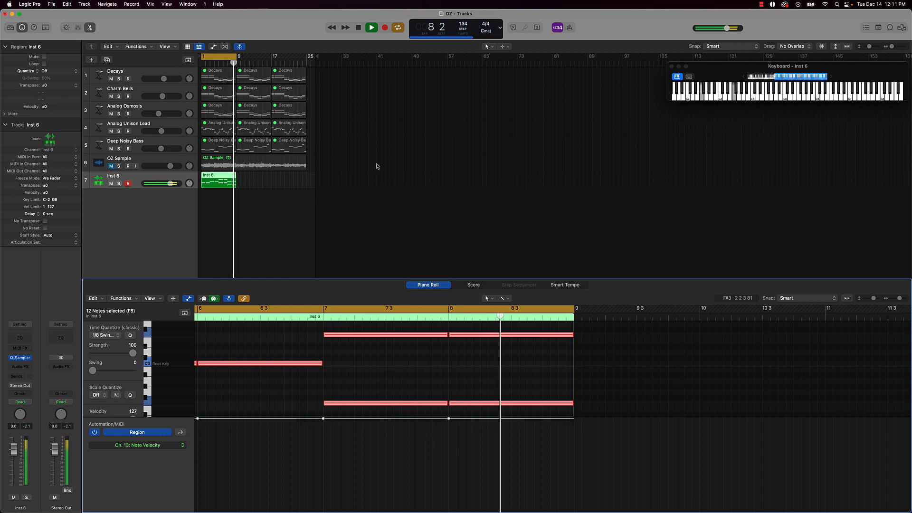
key("space")
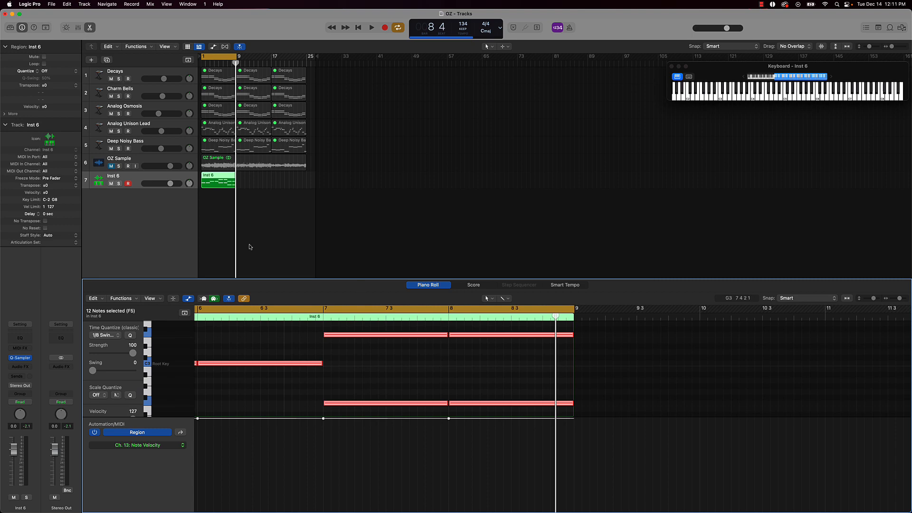
- Reopen Quick Sampler on Inst 6 and trim the end of the OZ Sample to 97 1 11
left_click(22, 361)
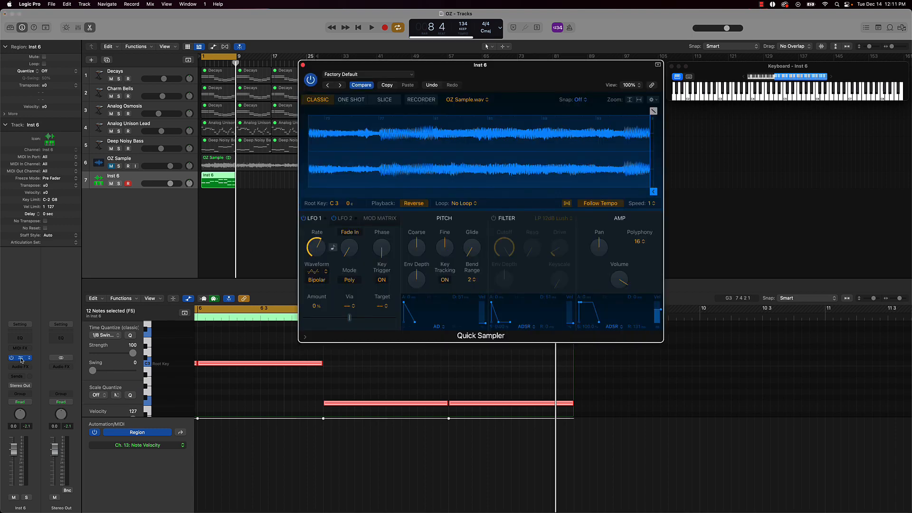
scroll(520, 162, "up", 5)
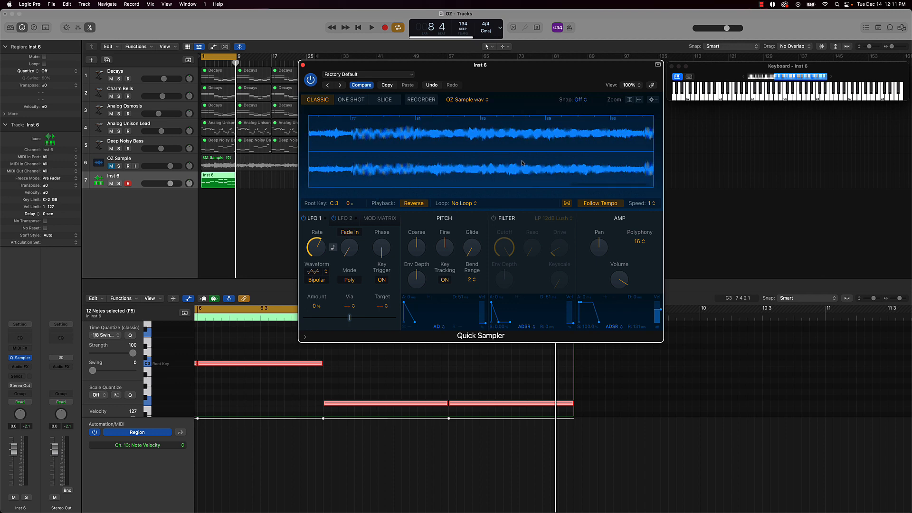
scroll(552, 165, "up", 5)
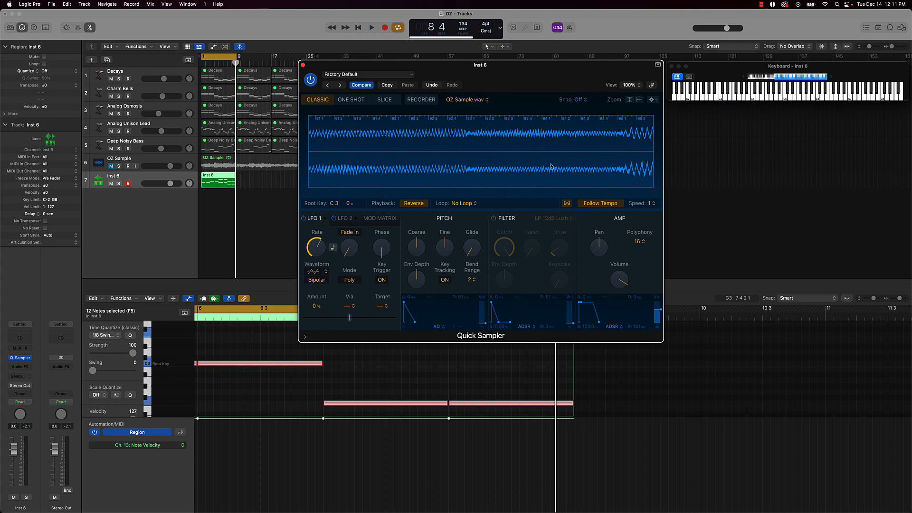
scroll(552, 166, "right", 3)
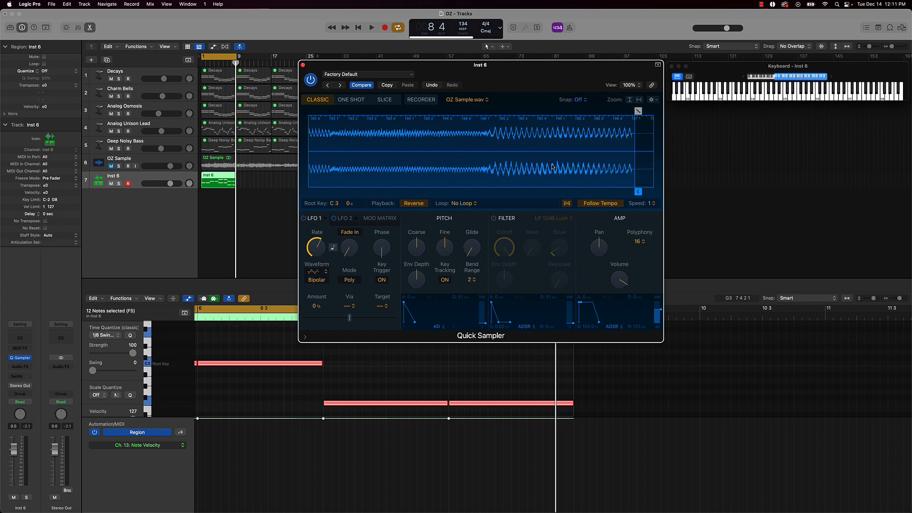
mouse_move(639, 192)
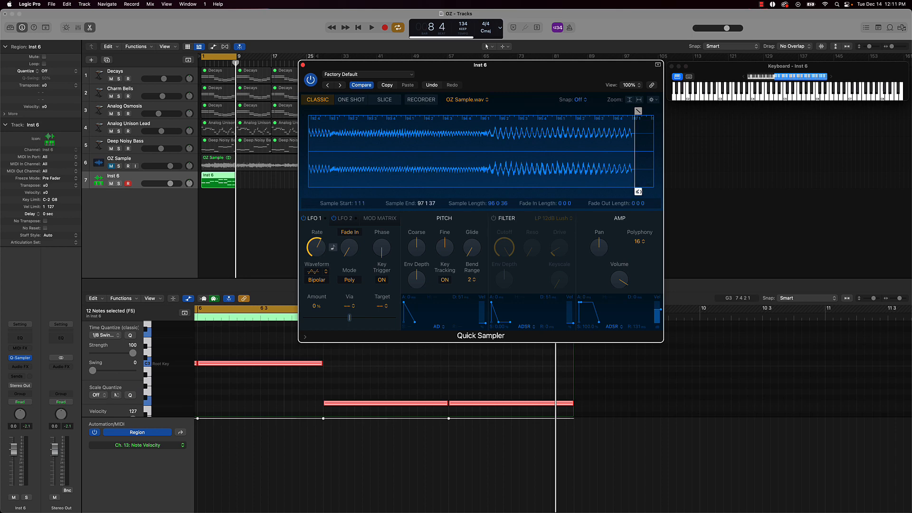
left_click_drag(638, 191, 636, 191)
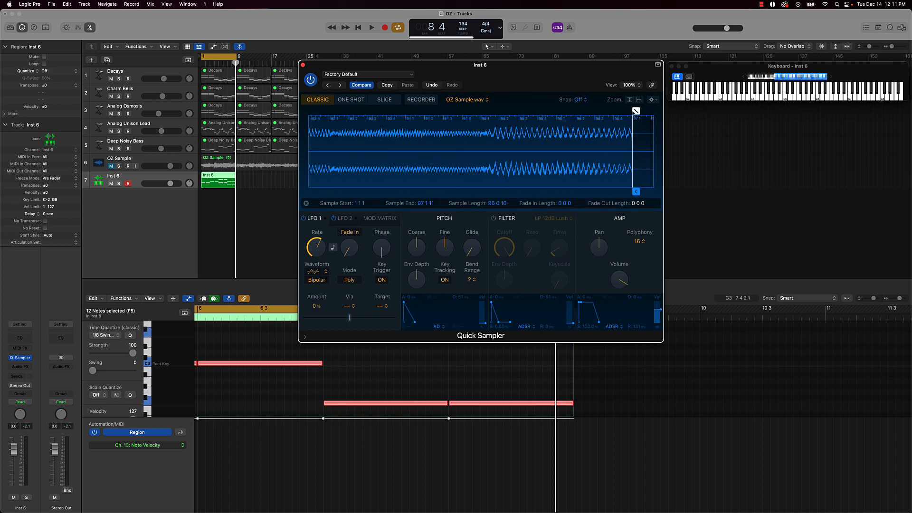
- Add a short fade-out of 0 0 33 at the sample's end, playing the part to check how each note starts
left_click_drag(636, 110, 629, 111)
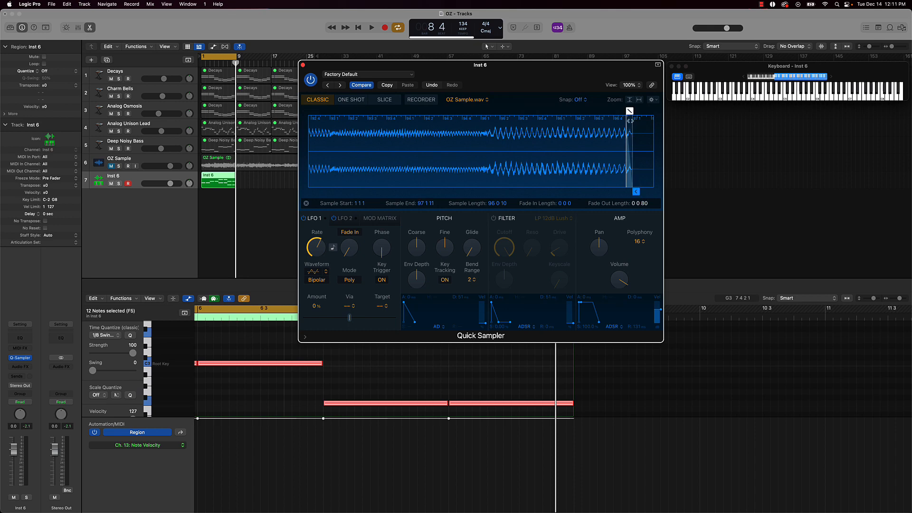
left_click_drag(630, 111, 632, 111)
key("space")
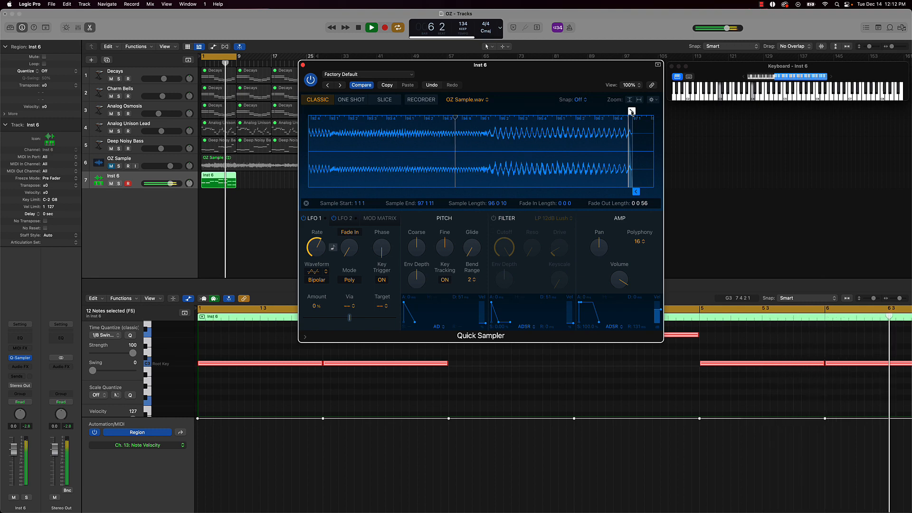
key("space")
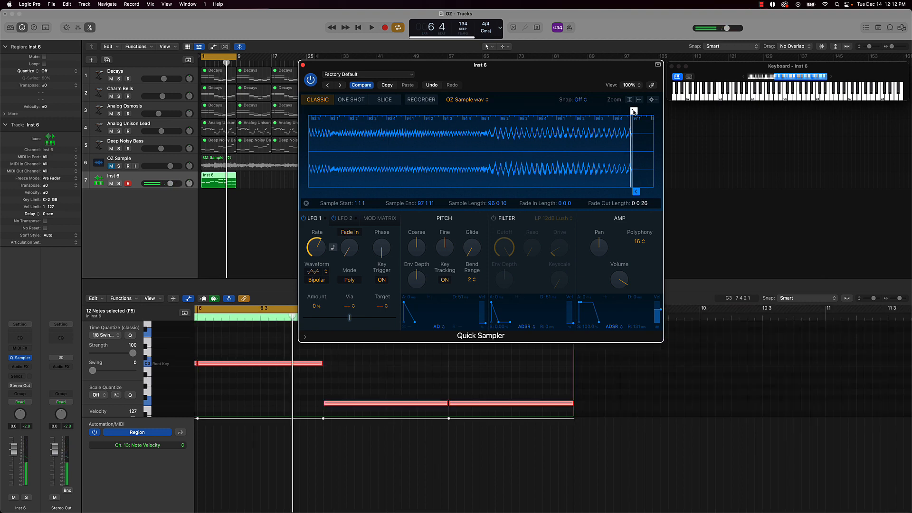
key("space")
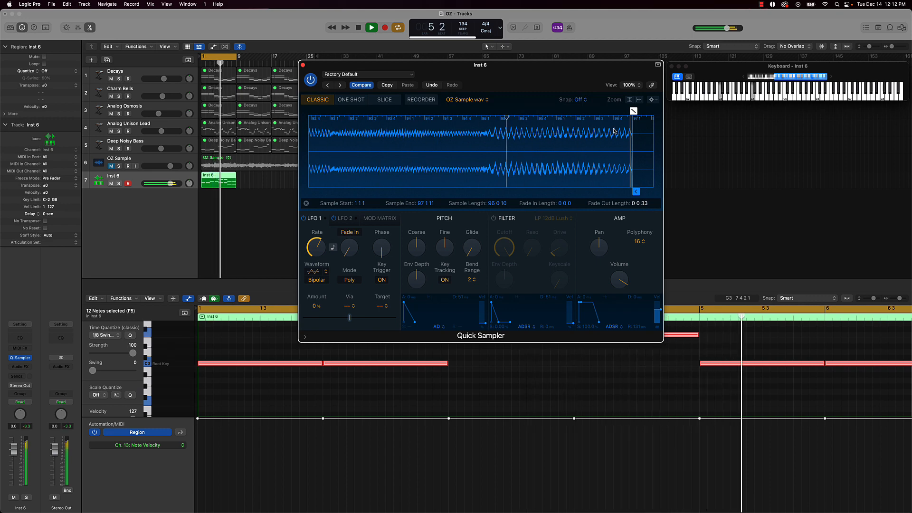
key("space")
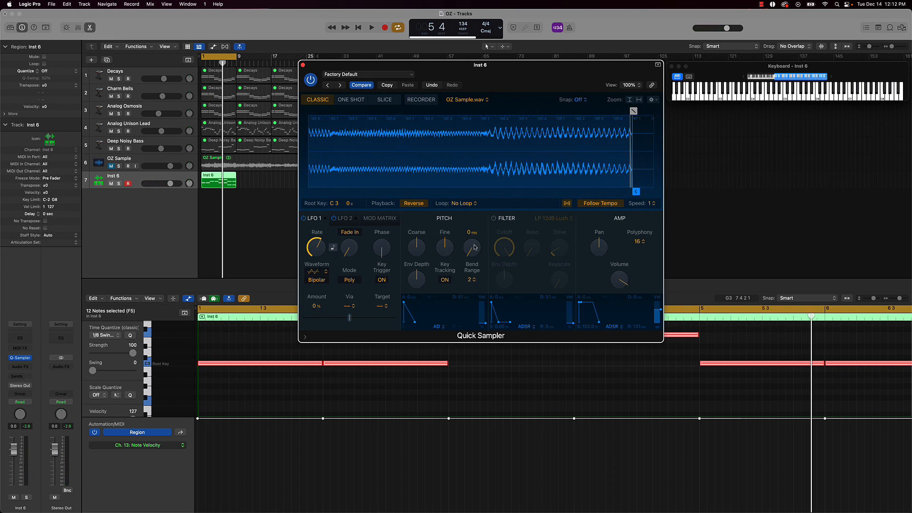
- Enable the LP 12dB Lush filter and, during playback, set its cutoff to about 63% and adjust resonance, drive, envelope depth and keyscale
left_click(494, 218)
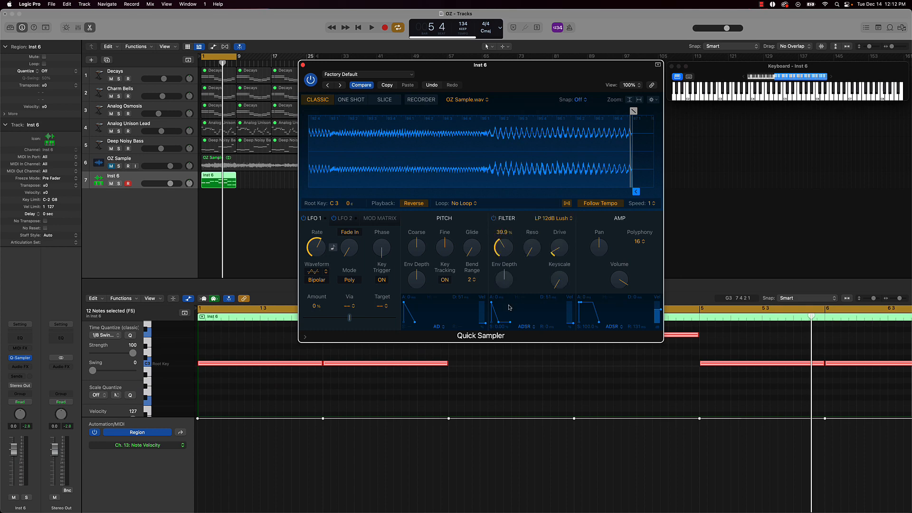
left_click_drag(503, 248, 506, 244)
key("space")
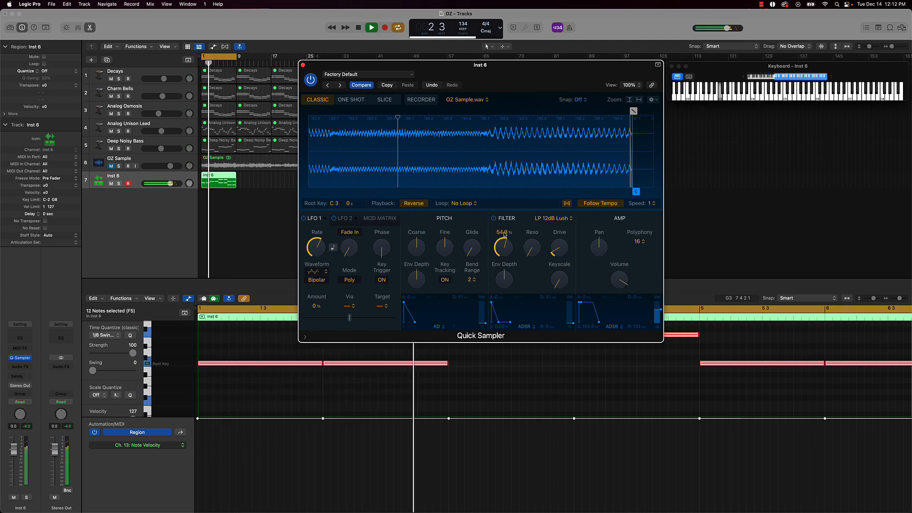
left_click_drag(505, 244, 523, 220)
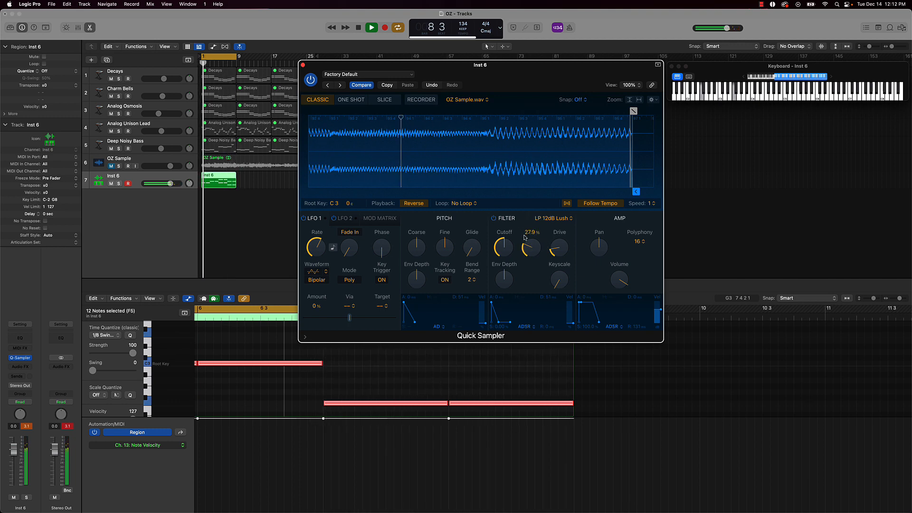
left_click_drag(529, 256, 509, 264)
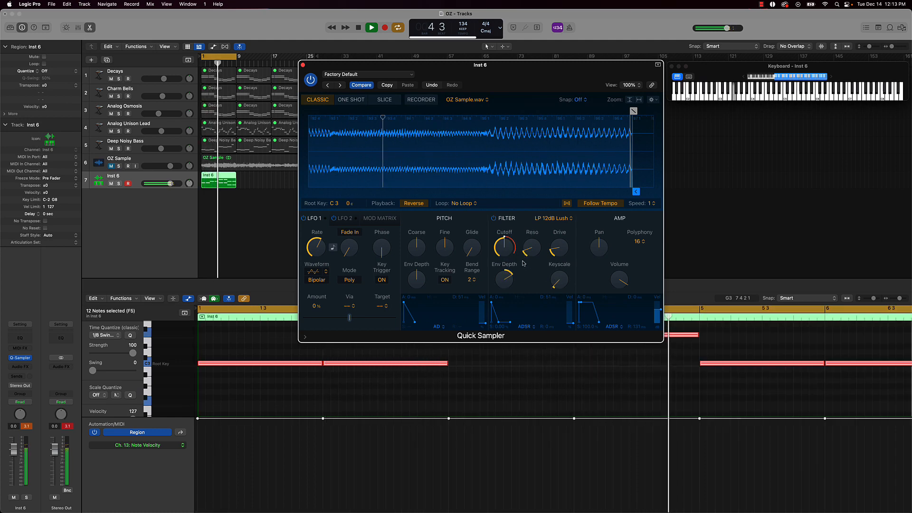
left_click_drag(505, 280, 505, 291)
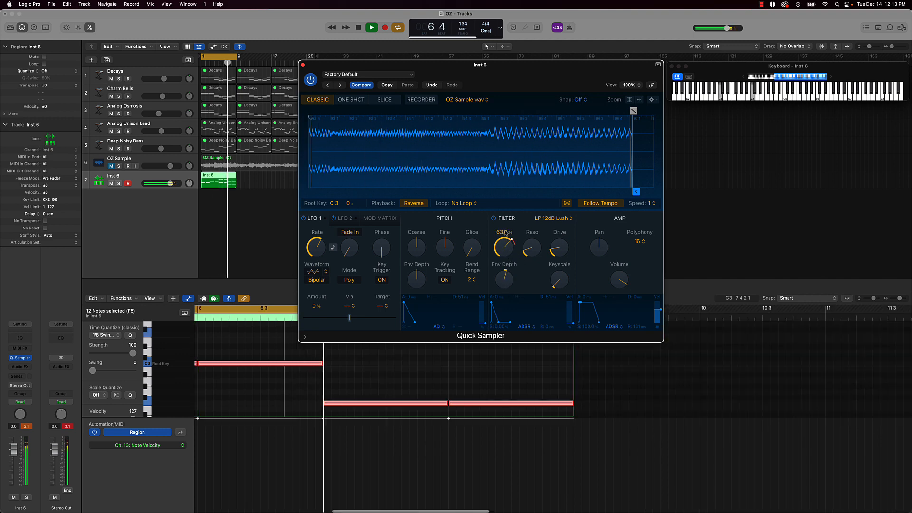
mouse_move(507, 233)
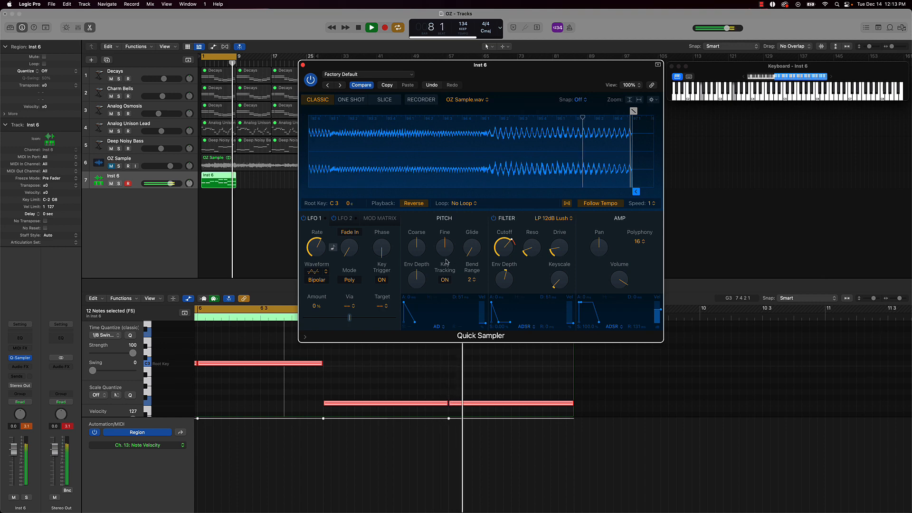
mouse_move(508, 267)
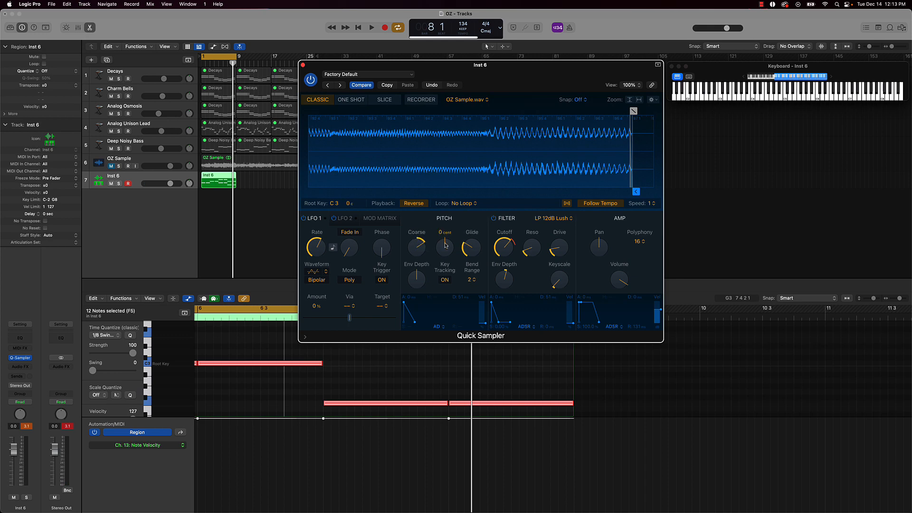
- Try different Coarse, Fine and Glide pitch settings while playing the part, and reset them all to 0
key("space")
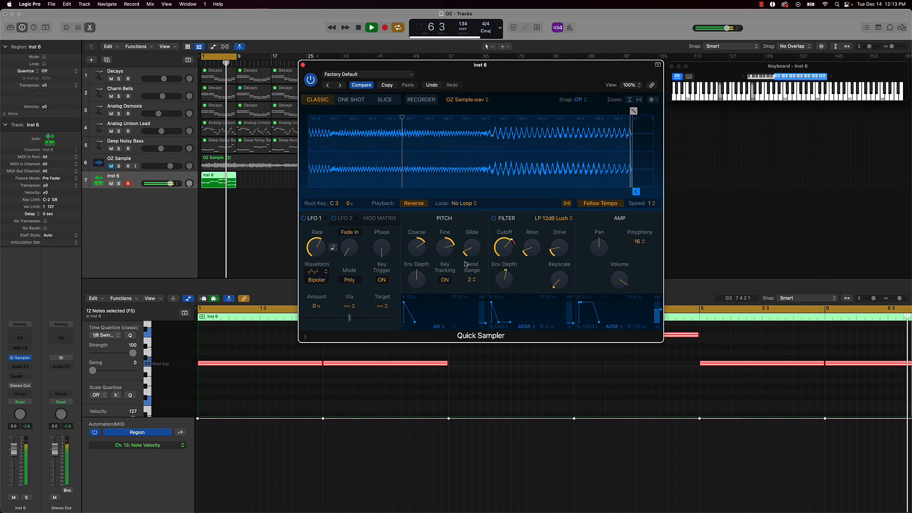
mouse_move(424, 247)
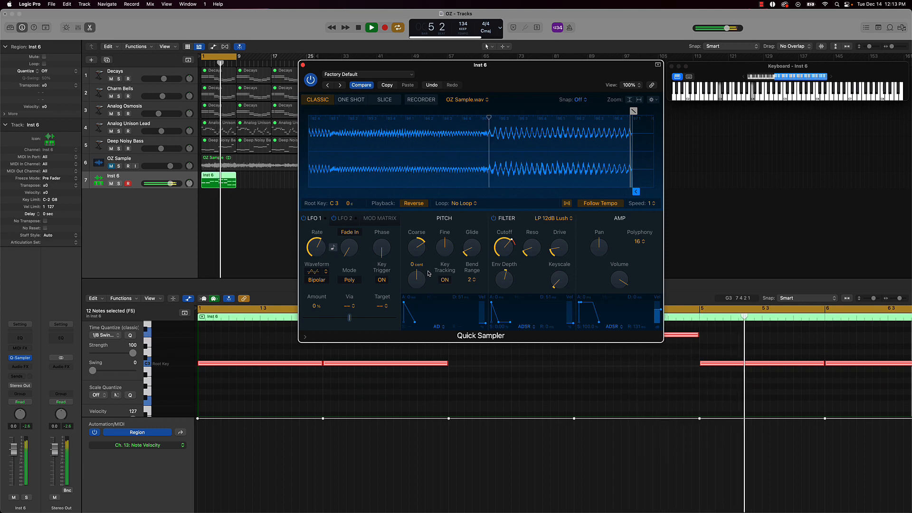
key("space")
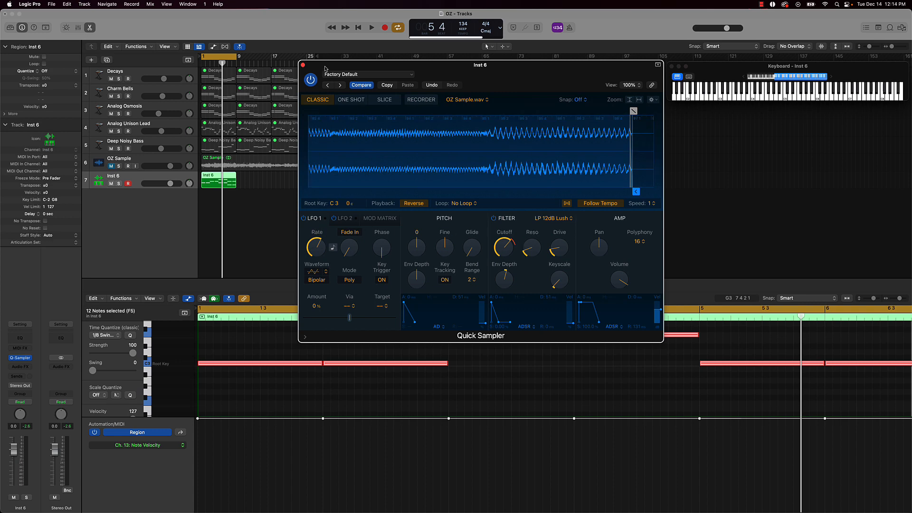
- Close Quick Sampler and insert the Remix FX multi-effect plug-in on the Inst 6 track
left_click(303, 65)
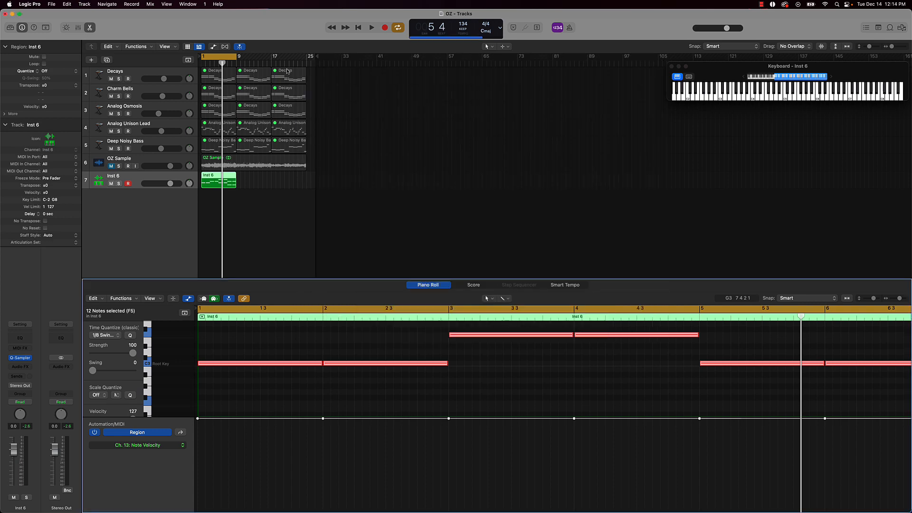
left_click(260, 222)
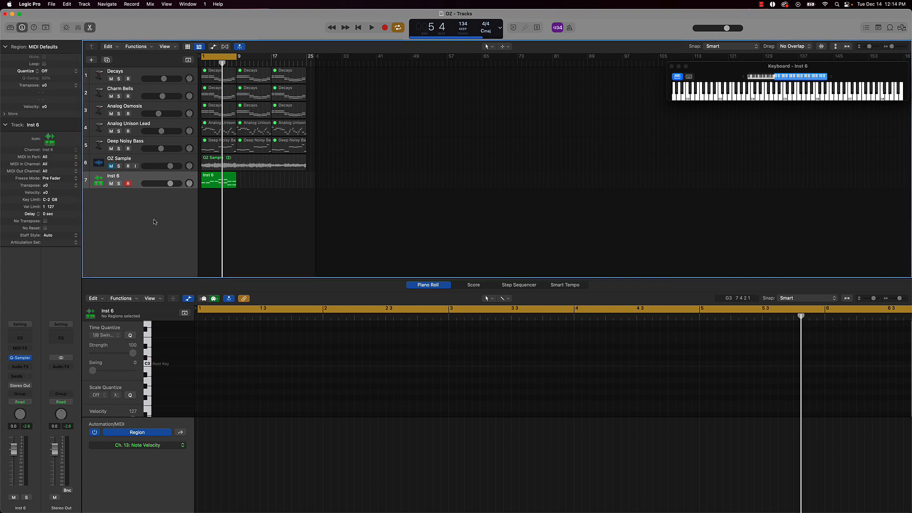
left_click(29, 367)
mouse_move(40, 487)
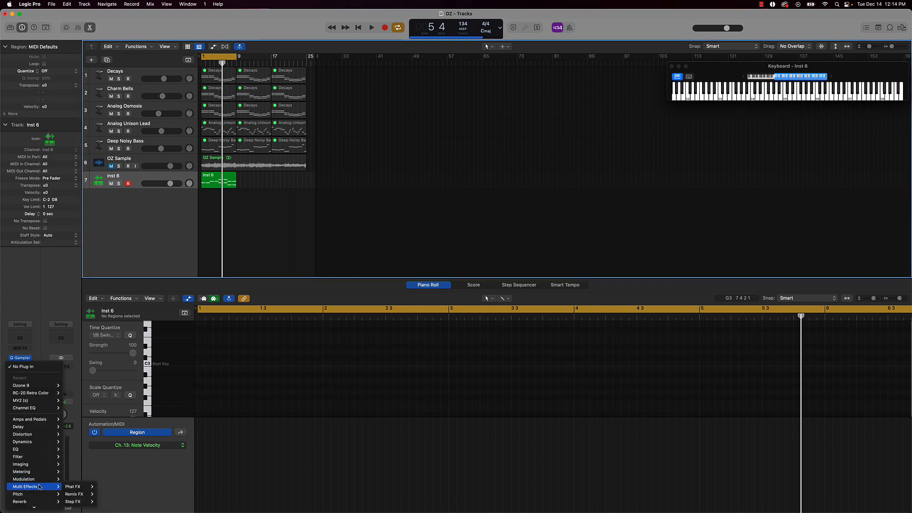
mouse_move(35, 505)
left_click(105, 495)
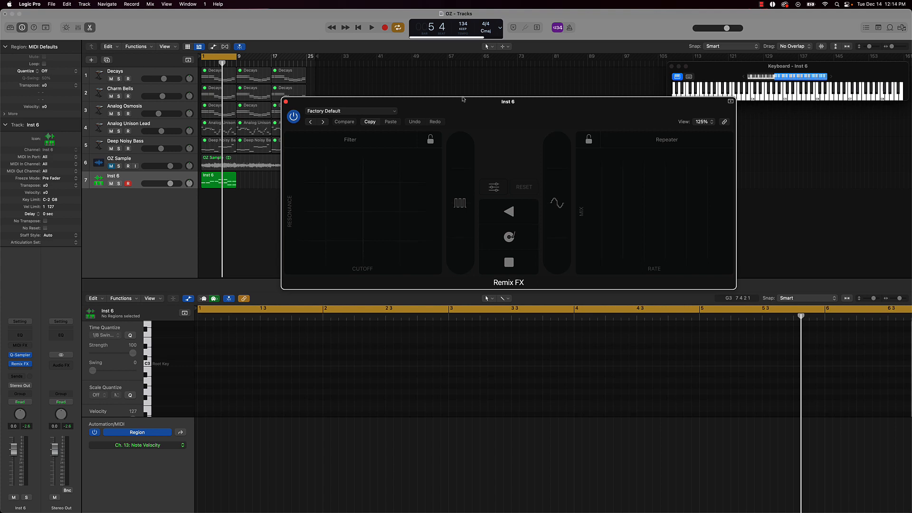
mouse_move(566, 130)
left_mouse_down()
mouse_move(547, 139)
mouse_move(571, 138)
left_mouse_up()
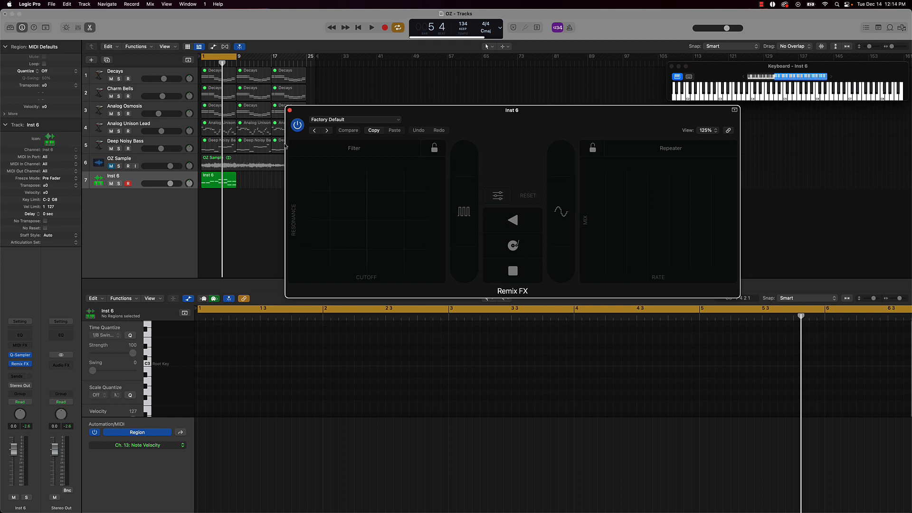
- Set the Inst 6 track's automation mode to Latch, keeping the Remix FX window ready for use
left_click(28, 404)
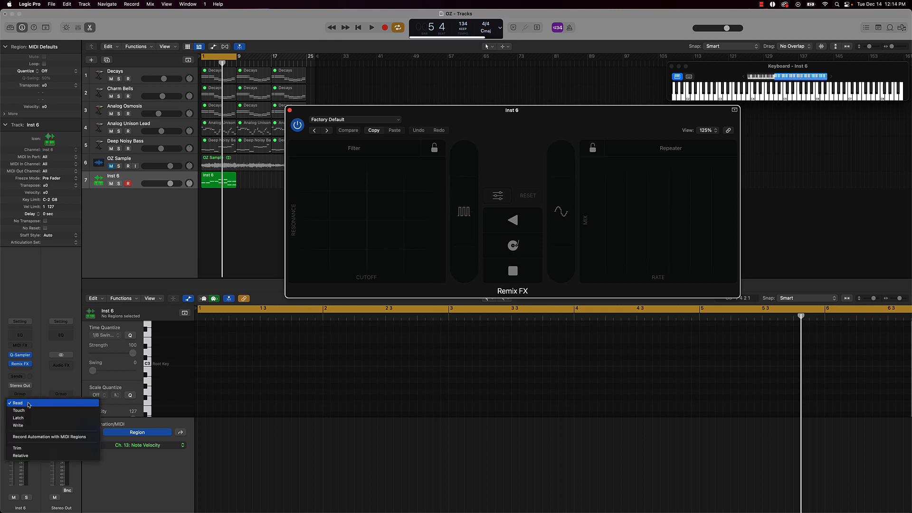
left_click(23, 418)
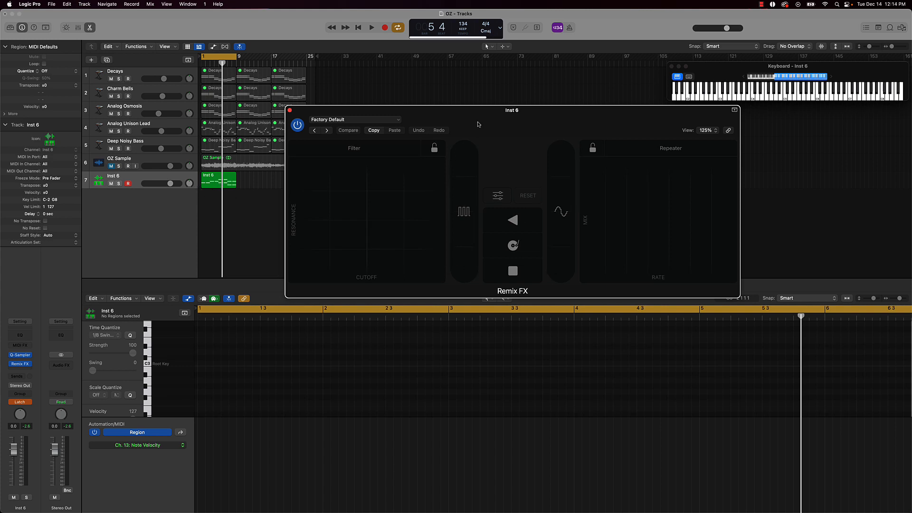
left_click_drag(514, 125, 540, 157)
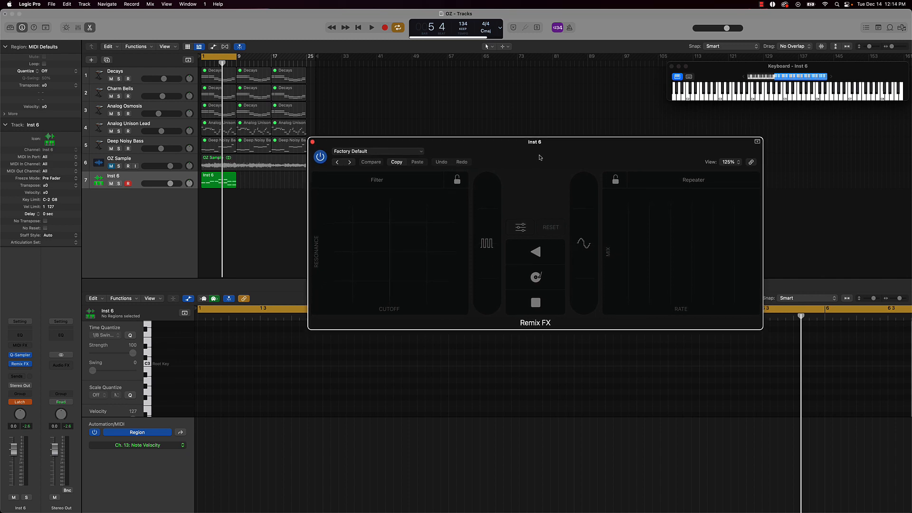
- Record automation by triggering the Remix FX tape stop and gater during playback, stop playback, and close the plug-in
key("space")
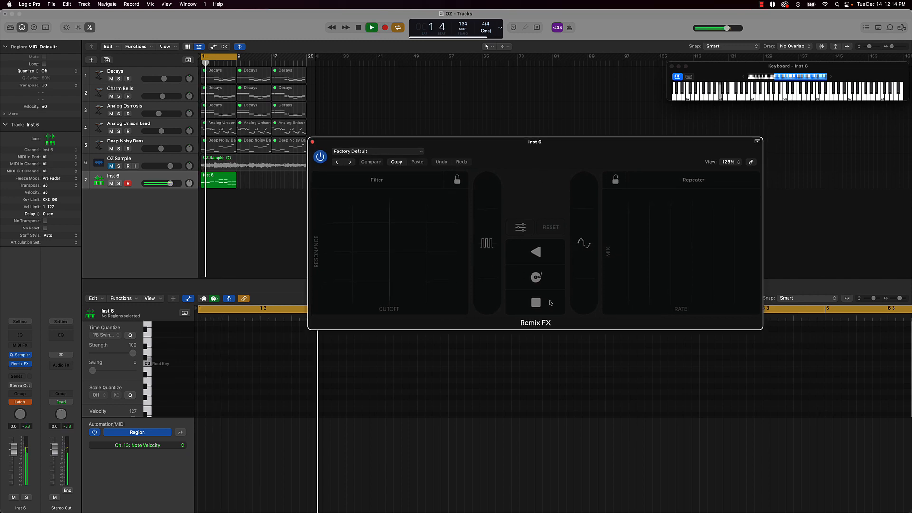
left_click(551, 303)
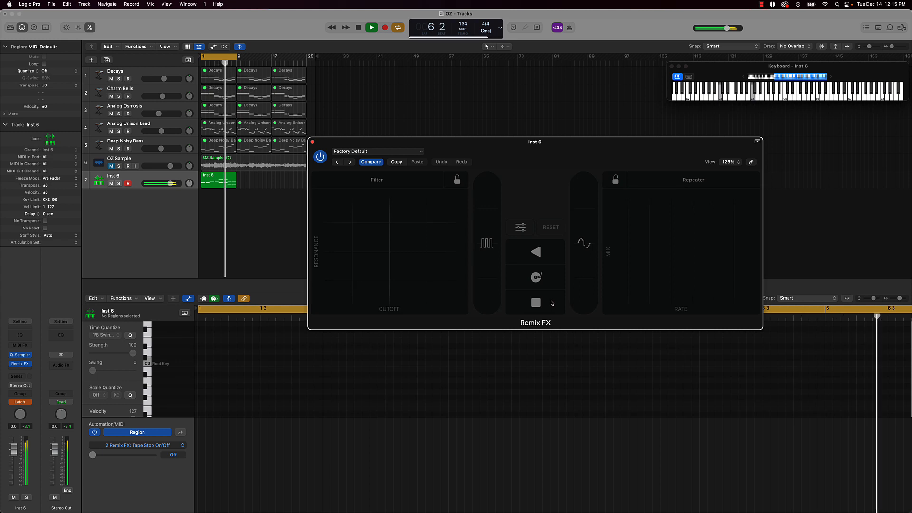
left_click(492, 284)
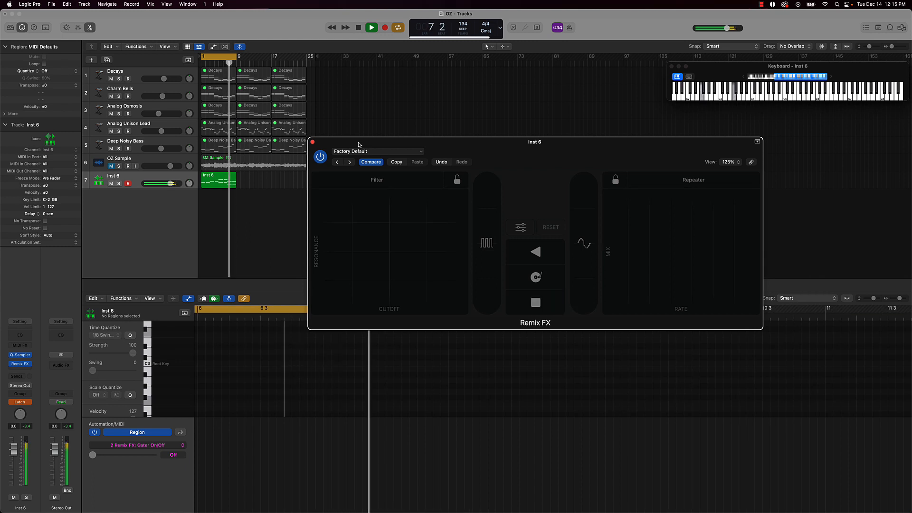
key("space")
left_click(313, 142)
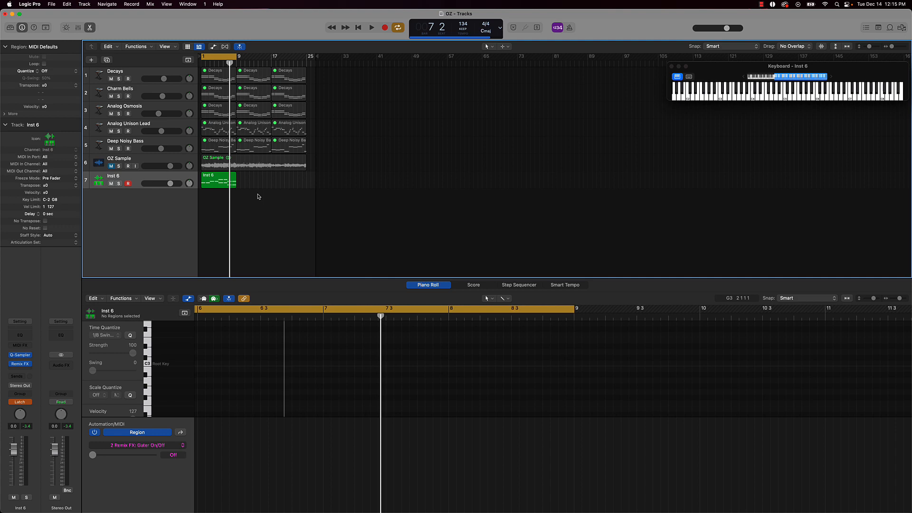
- Show track automation, with the Inst 6 track in Read mode and its lane displaying Remix FX Tape Stop On/Off
key("a")
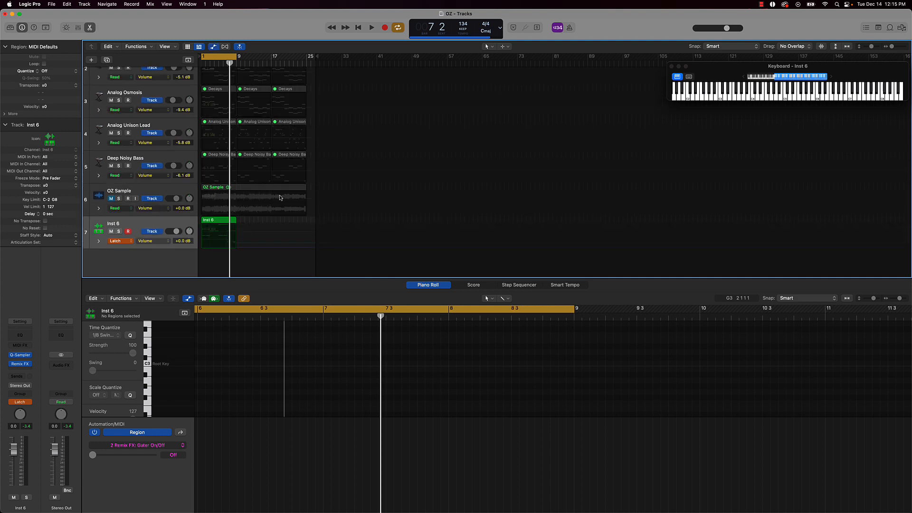
scroll(280, 198, "up", 5)
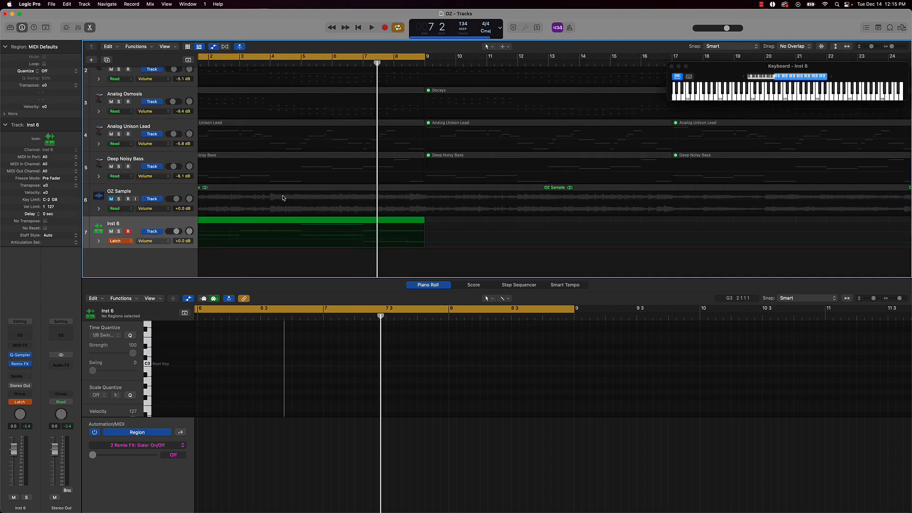
scroll(283, 197, "left", 2)
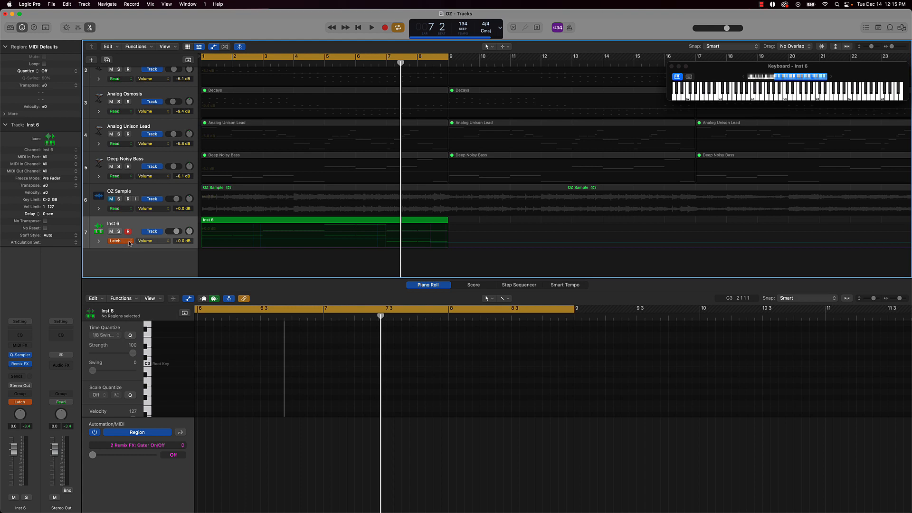
left_click(130, 243)
left_click(130, 227)
left_click(167, 242)
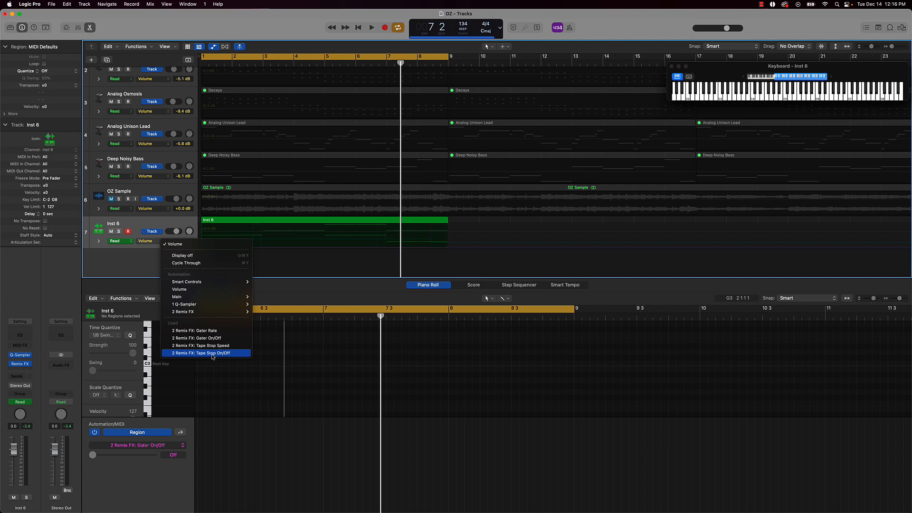
left_click(218, 355)
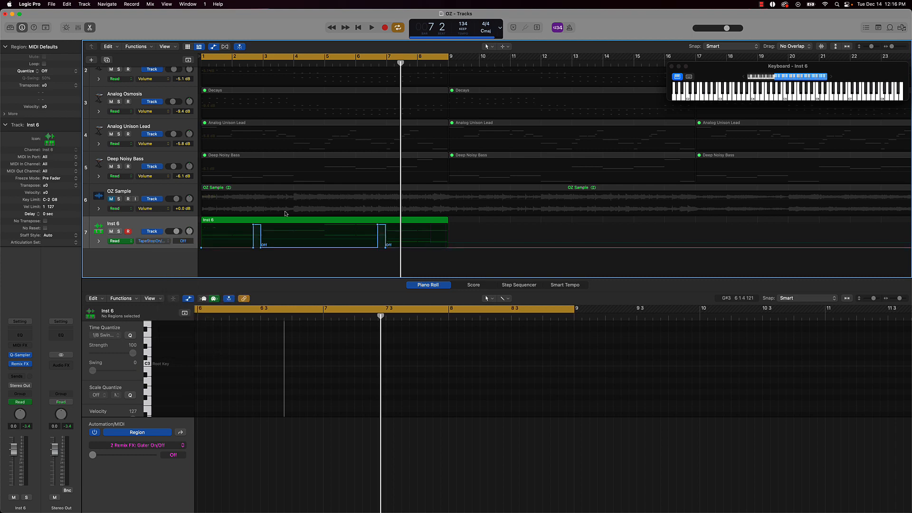
- Try snapping the first tape stop's On point to bar 2 beat 4 and its Off point to bar 3, and audition it
key("super+Right")
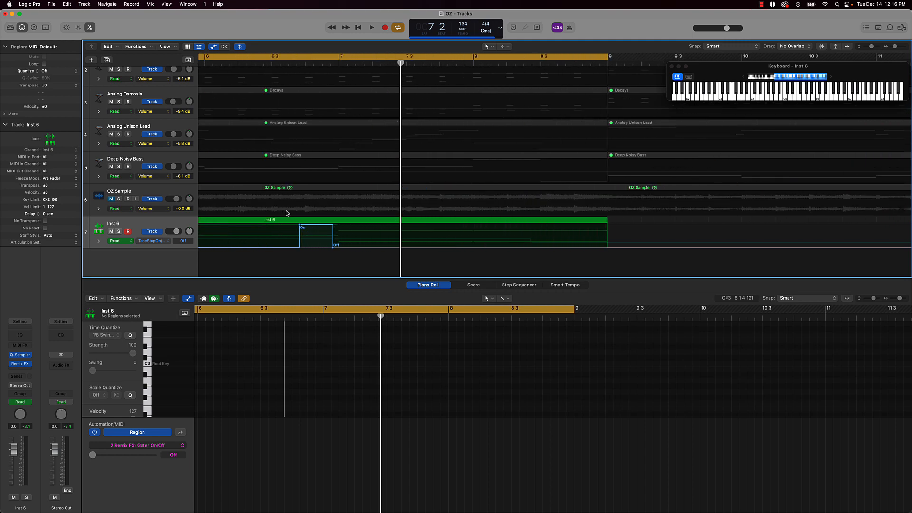
scroll(286, 212, "left", 10)
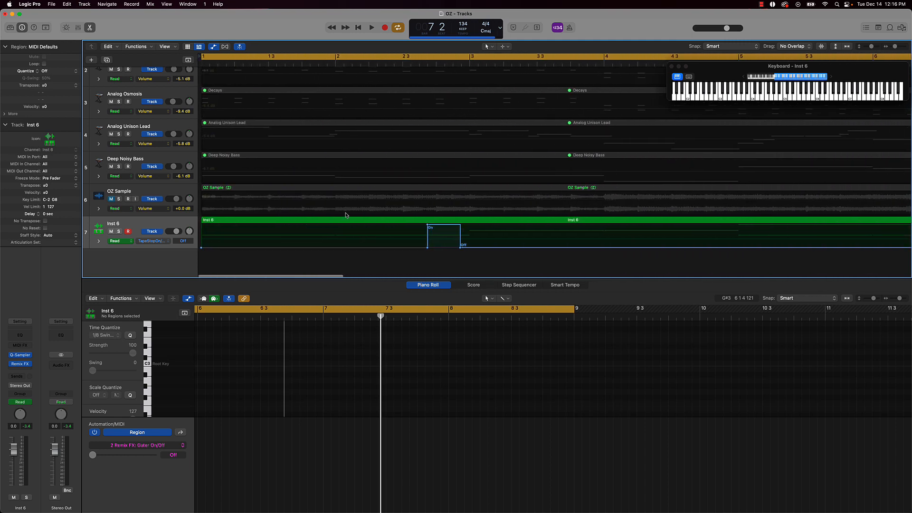
left_click(470, 63)
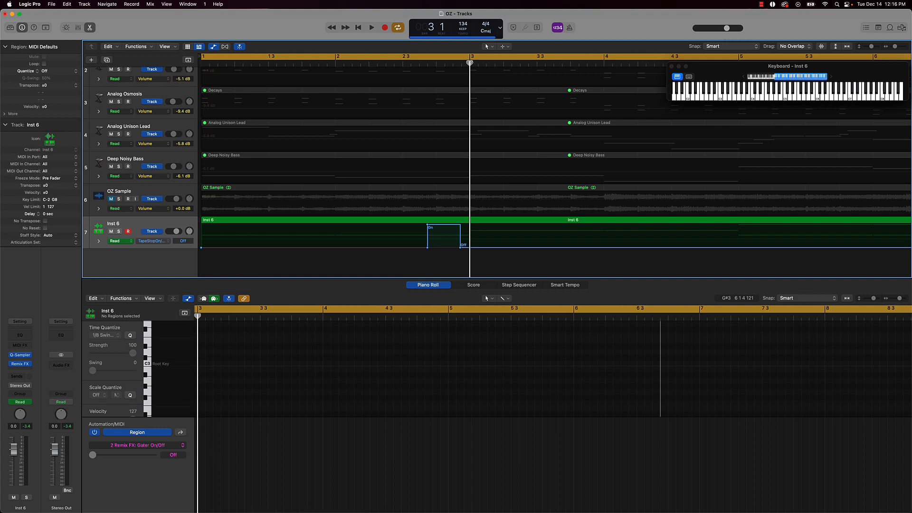
left_click_drag(470, 63, 436, 63)
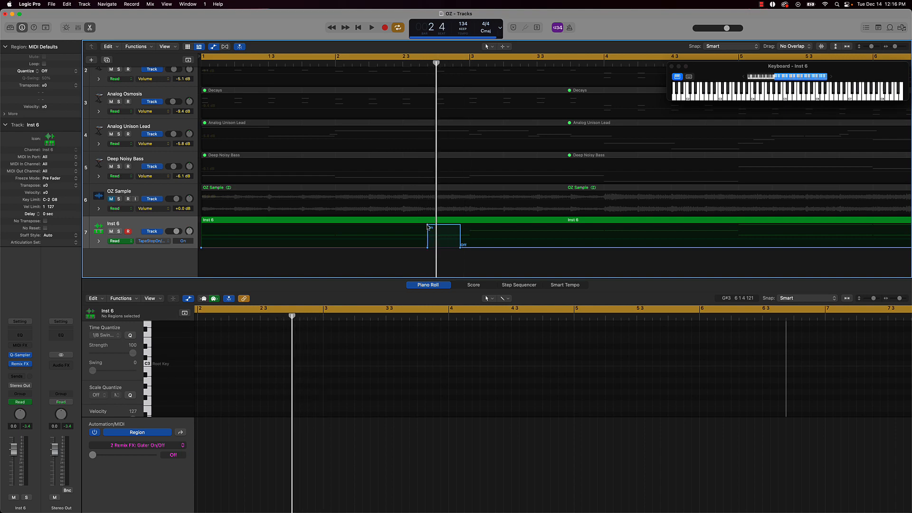
left_click_drag(429, 227, 469, 247)
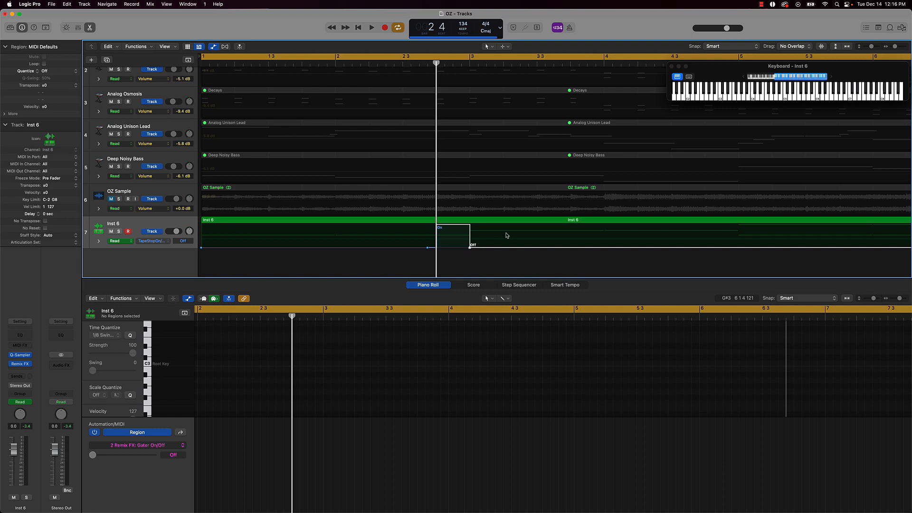
key("space")
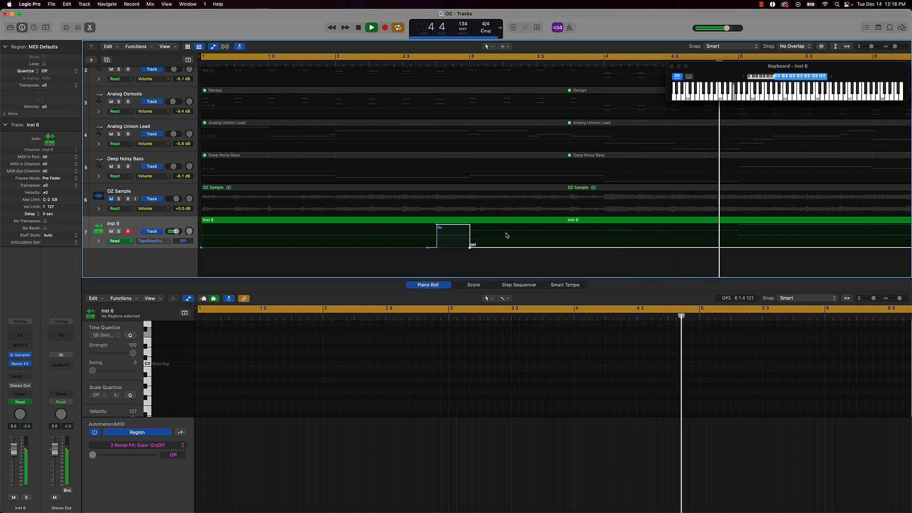
key("space")
- Move the first tape stop's On point slightly before bar 2 beat 4 and its Off point slightly before bar 3, auditioning between the edits
left_click_drag(437, 226, 428, 226)
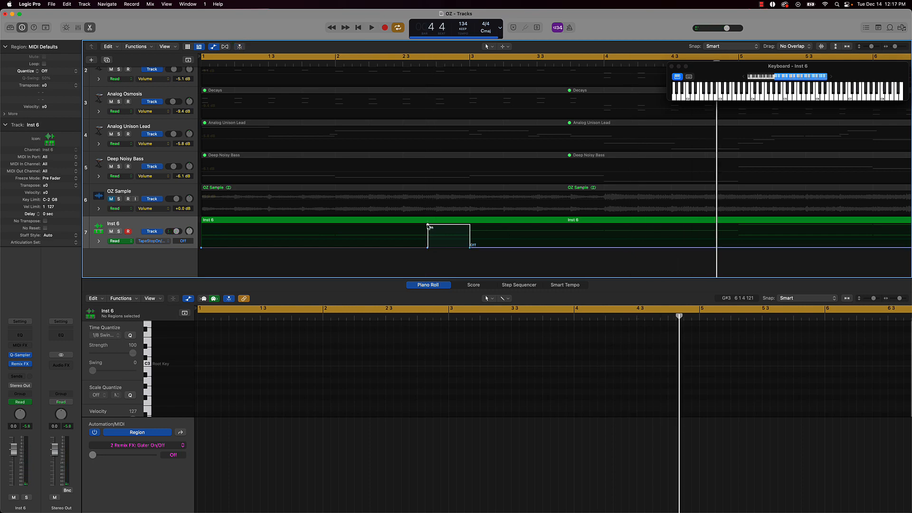
key("space")
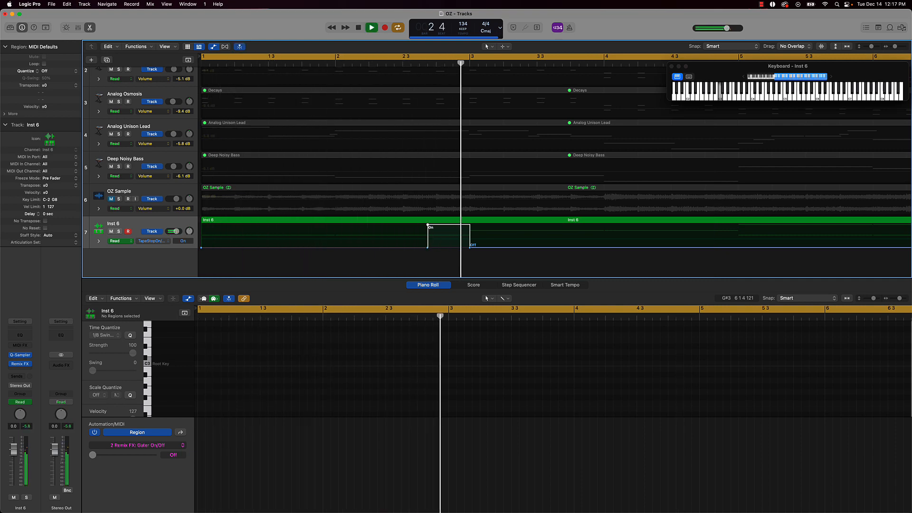
key("space")
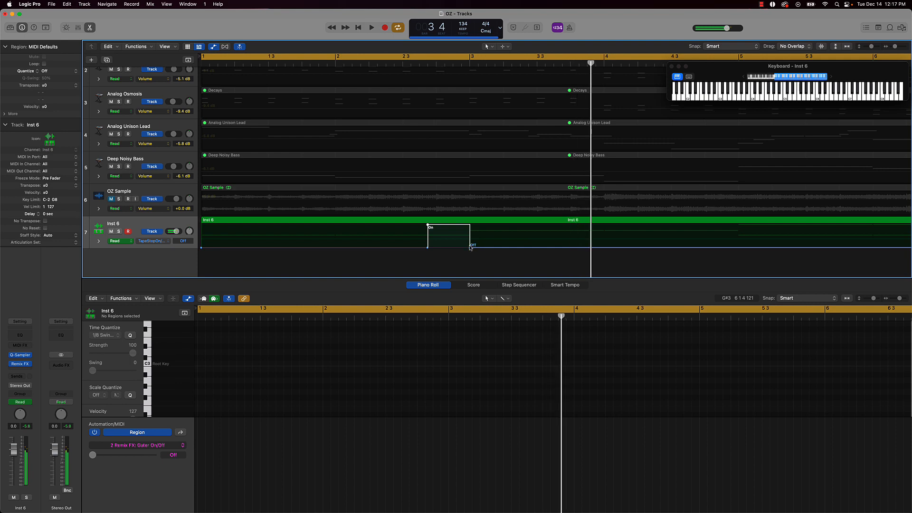
left_click_drag(470, 245, 462, 247)
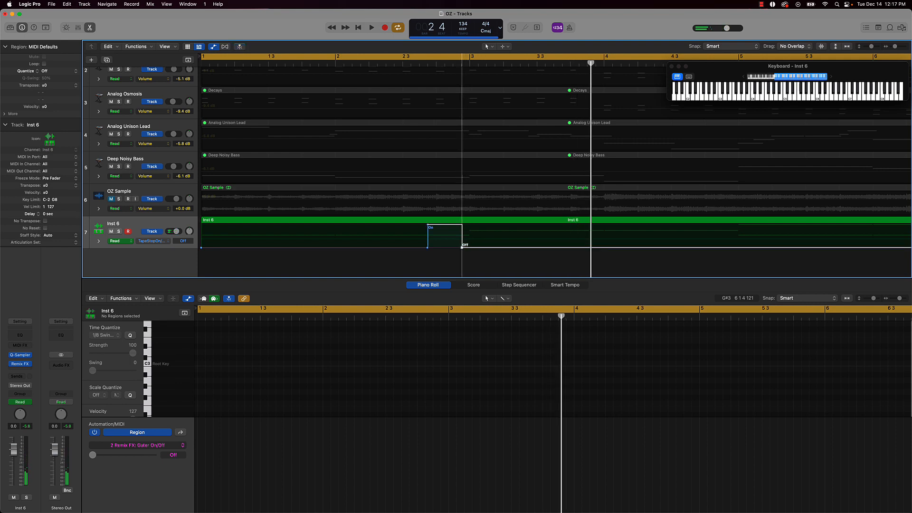
- Nudge the second tape stop's On point slightly earlier in bar 6, and audition the part from the start
scroll(502, 239, "right", 10)
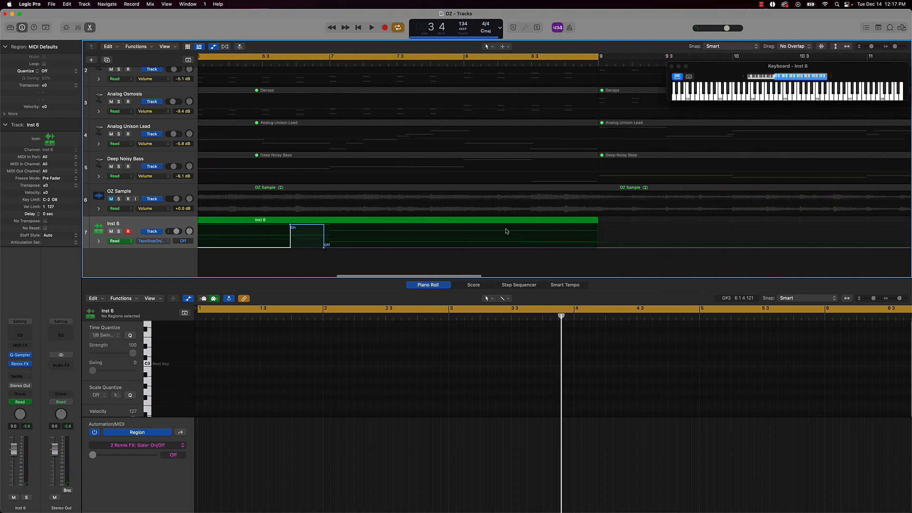
scroll(501, 230, "left", 2)
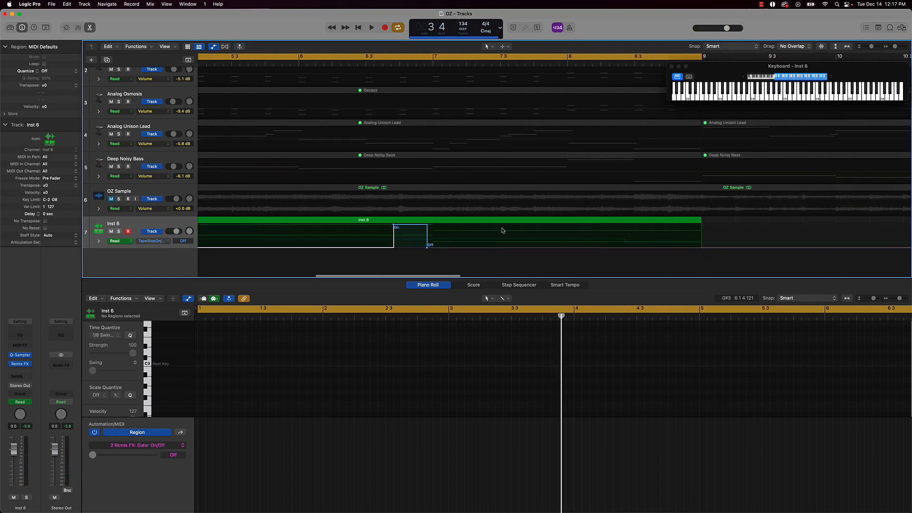
left_click(390, 65)
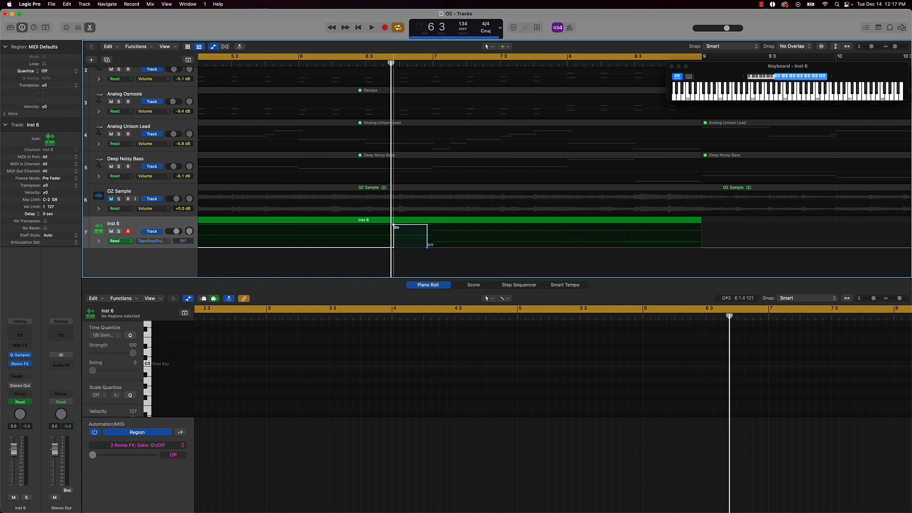
left_click_drag(393, 226, 391, 227)
key("Return")
key("space")
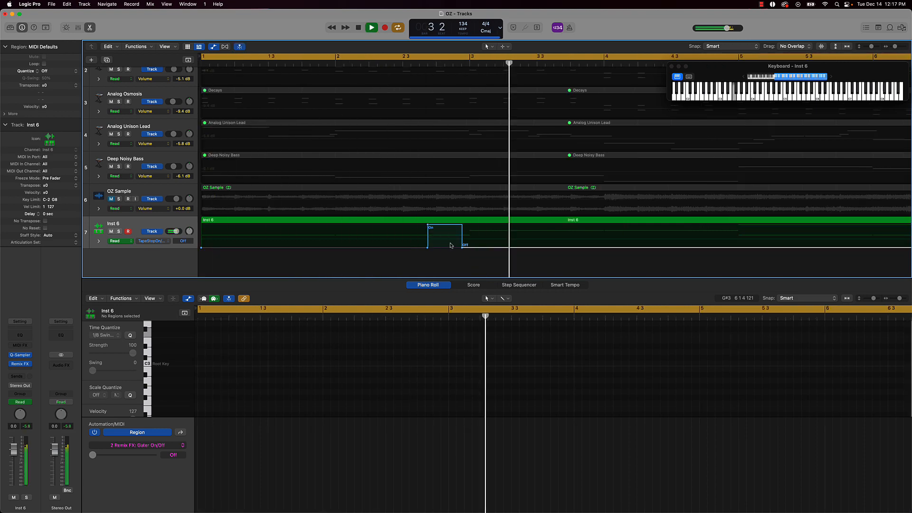
key("Return")
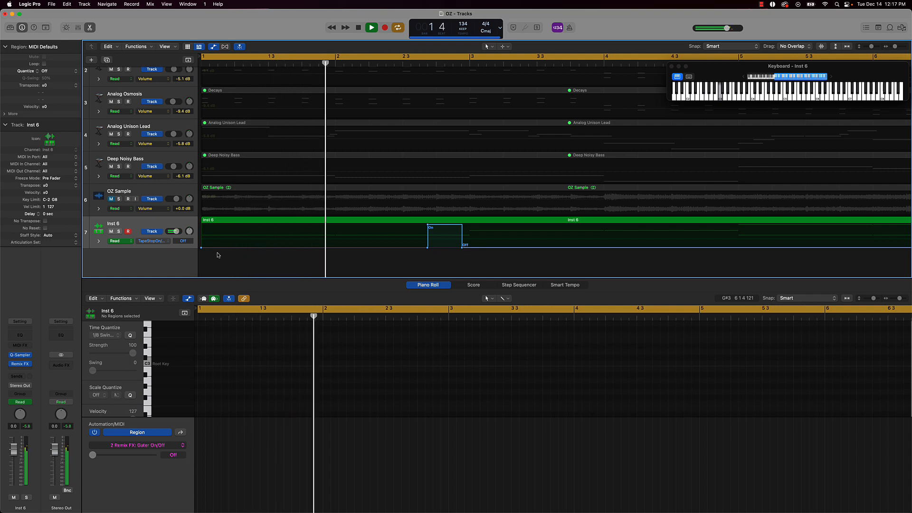
key("space")
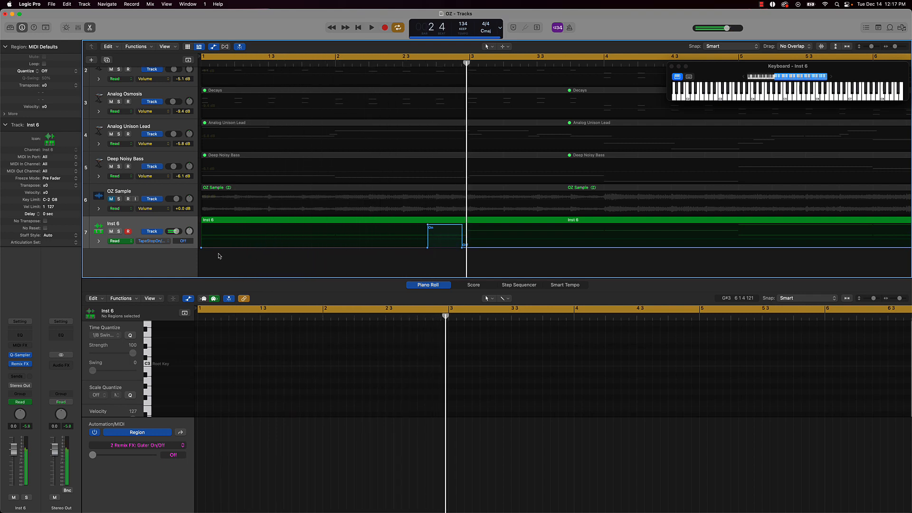
- Move the Off-level automation point preceding the first tape stop back to just before bar 2, and play the passage
scroll(354, 255, "right", 2)
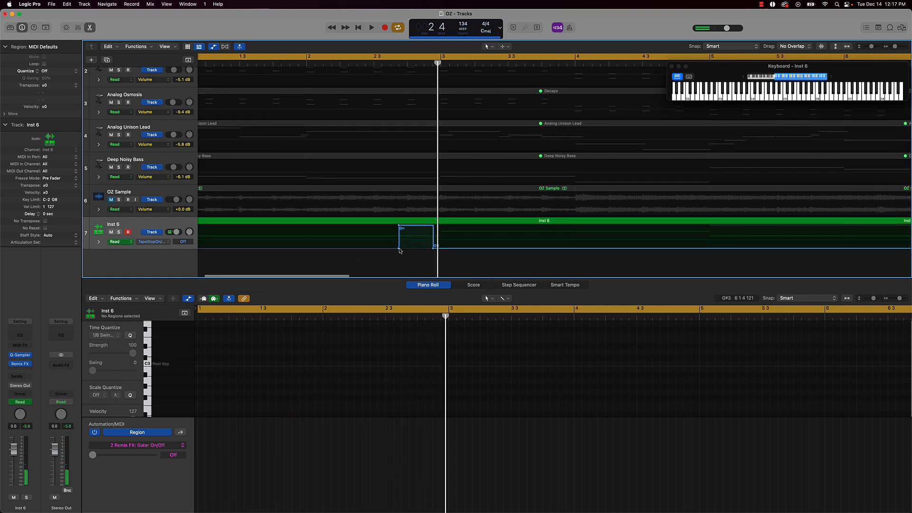
left_click_drag(399, 249, 296, 248)
key("space")
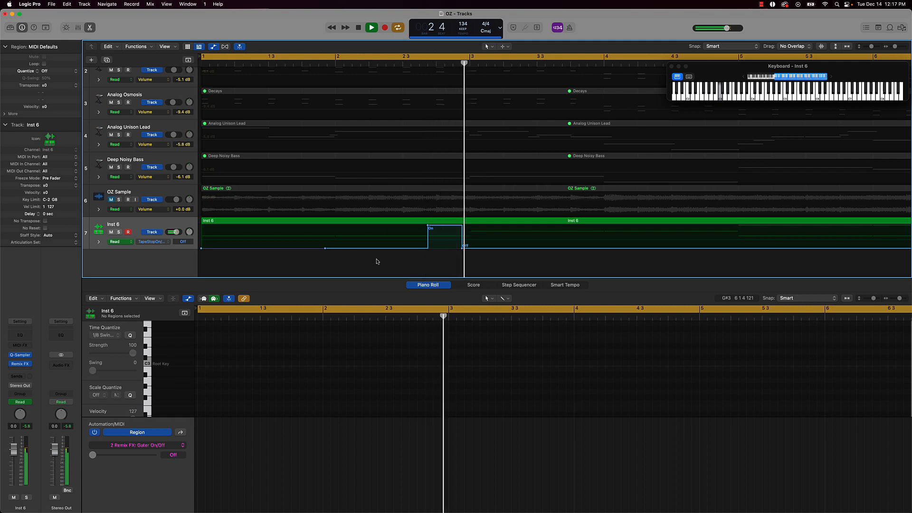
key("space")
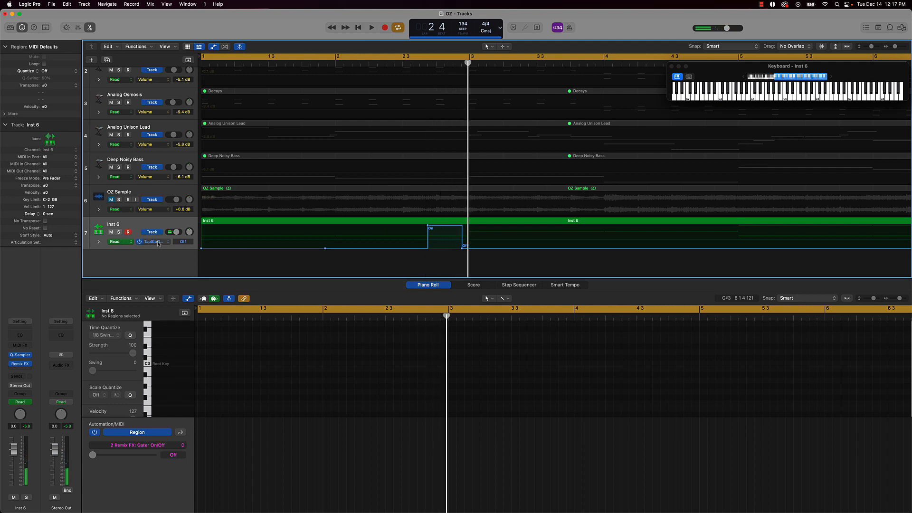
- Try adjusting the second tape stop's Off and On points near bar 7, and undo the changes
left_click(158, 244)
left_click(160, 242)
scroll(447, 255, "right", 10)
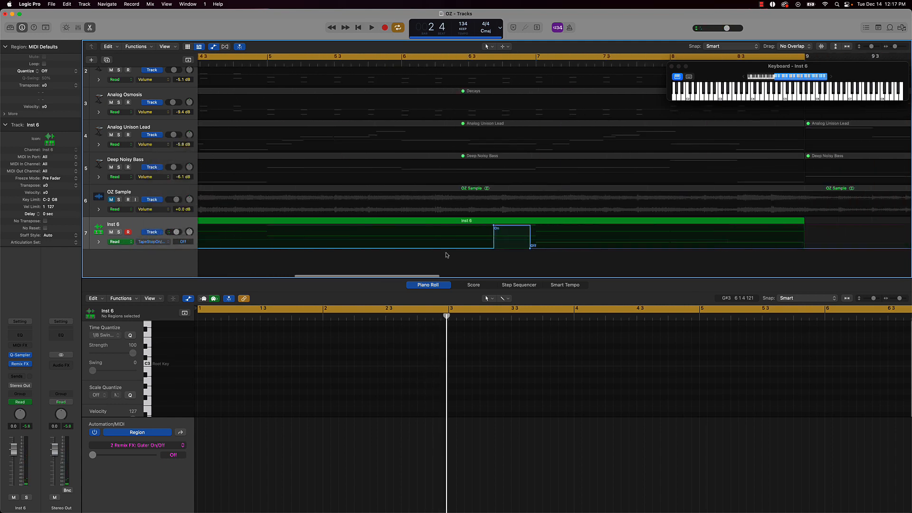
scroll(447, 255, "right", 3)
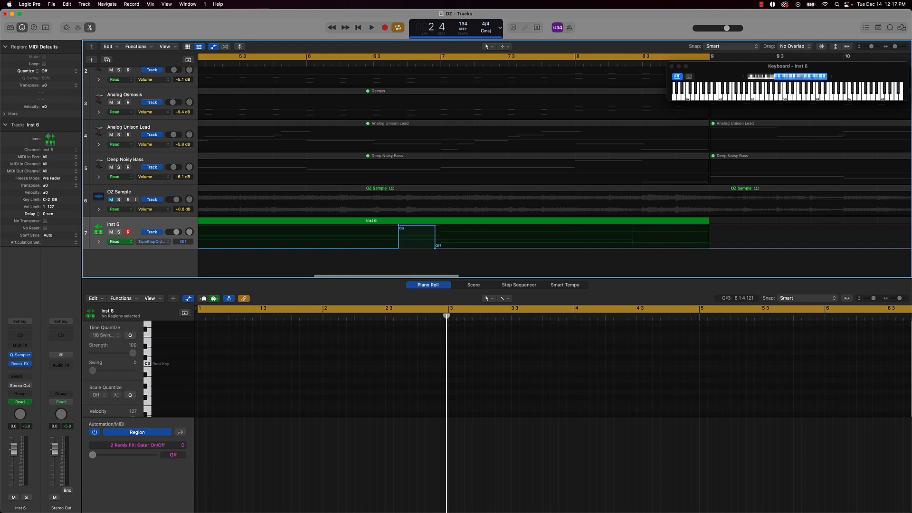
left_click_drag(436, 248, 436, 248)
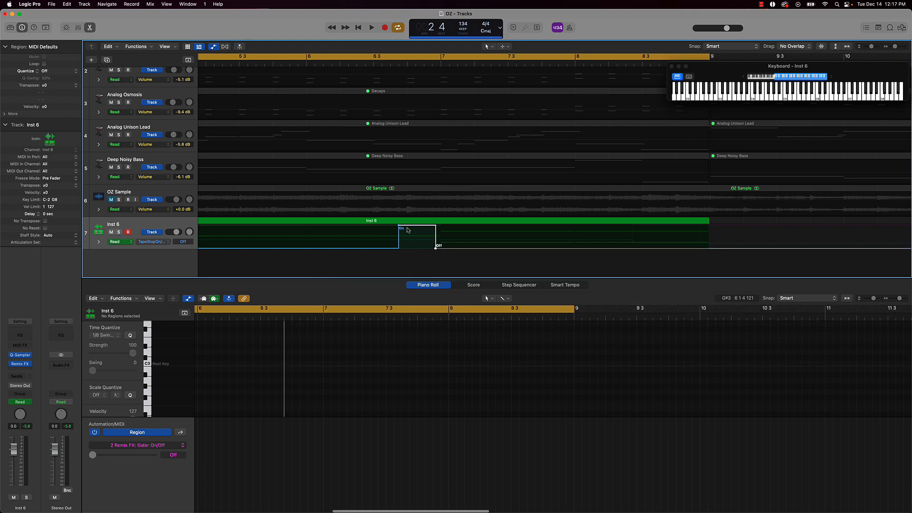
mouse_move(399, 228)
left_mouse_down()
mouse_move(398, 248)
mouse_move(398, 226)
left_mouse_up()
key("super+z")
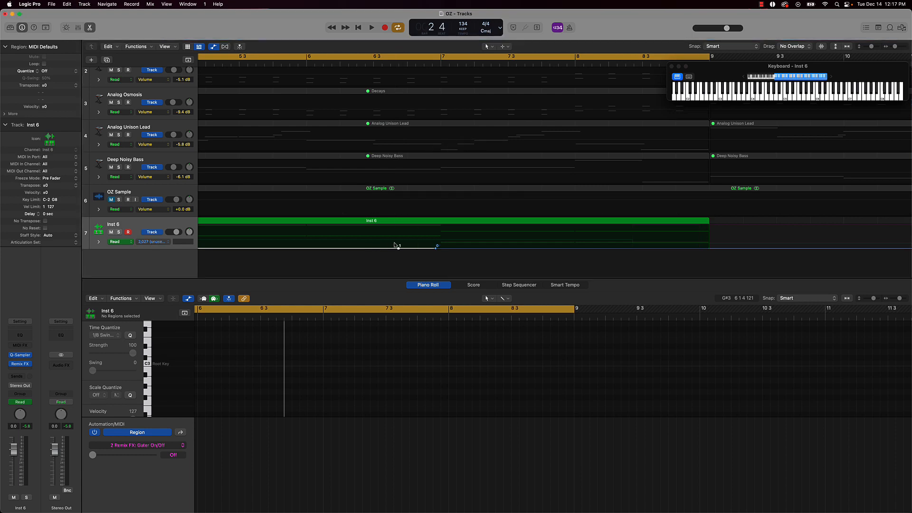
key("super+z")
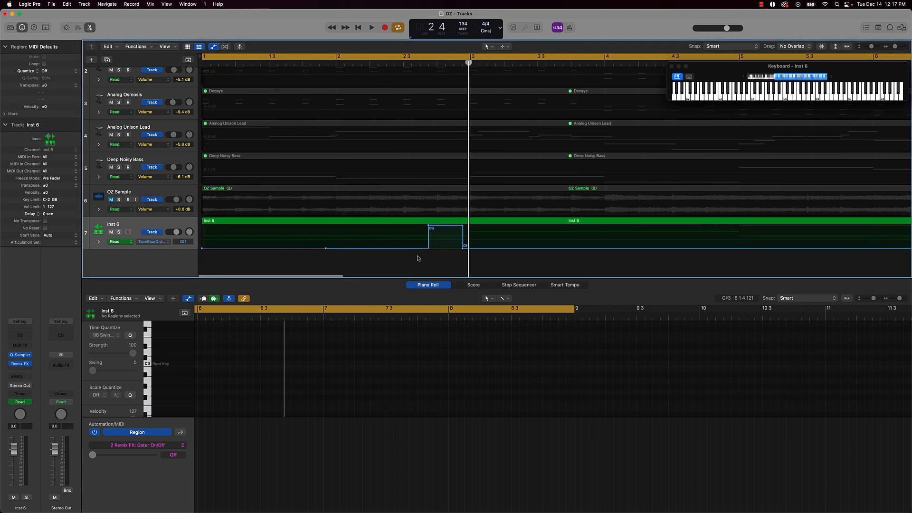
- Play back the Inst 6 part to audition the second tape stop before bar 7
scroll(420, 258, "right", 5)
scroll(418, 257, "left", 4)
key("space")
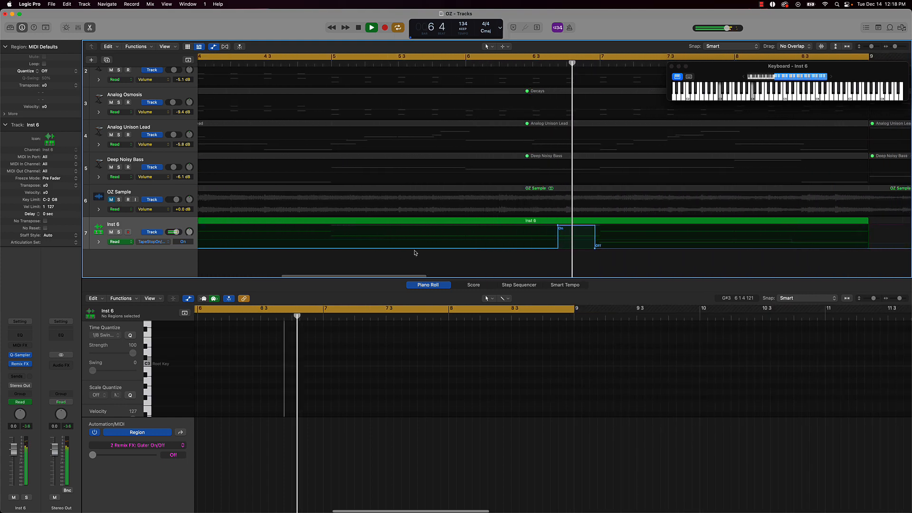
key("space")
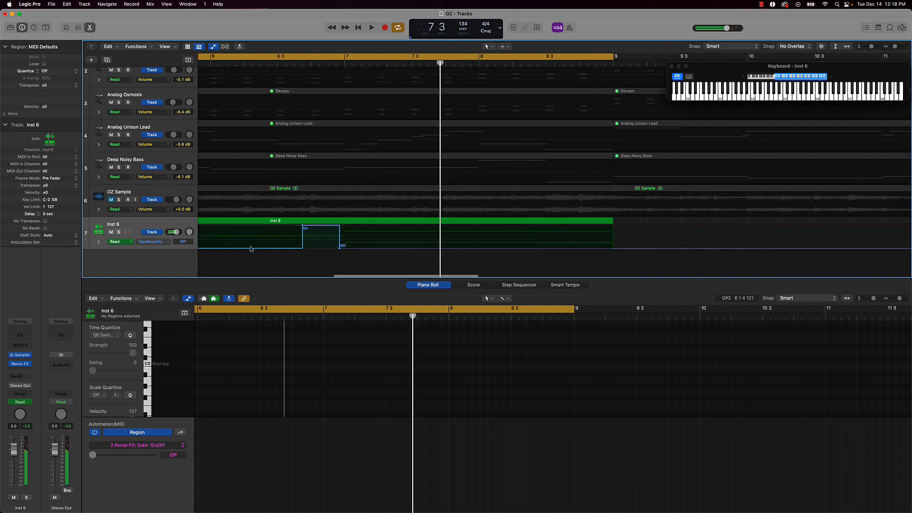
- Display the Remix FX Gater On/Off automation, move its On point to bar 8 beat 3 and its Off point to bar 9, and audition it
left_click(170, 243)
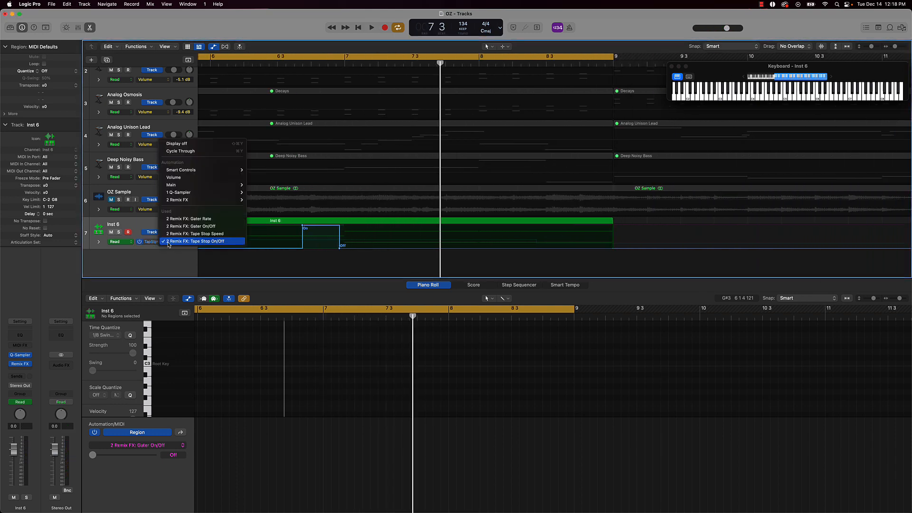
left_click(199, 228)
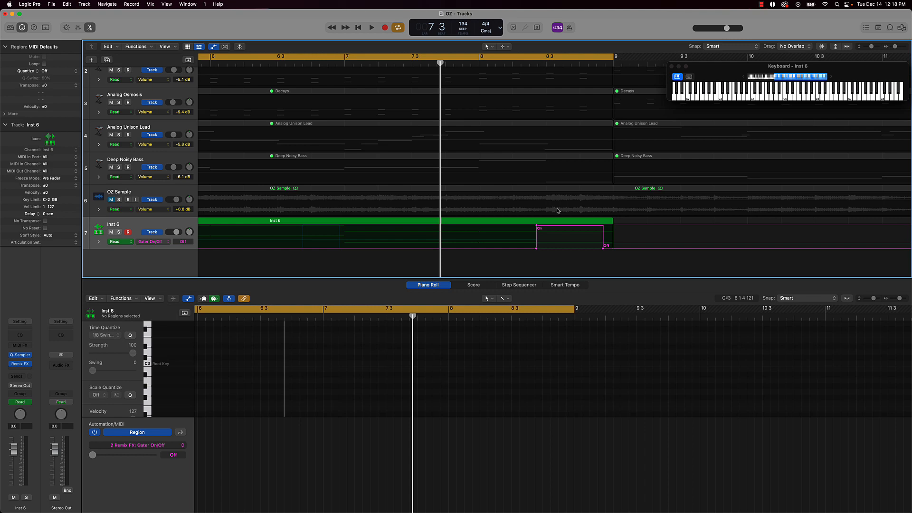
left_click_drag(538, 227, 547, 227)
left_click_drag(603, 247, 613, 247)
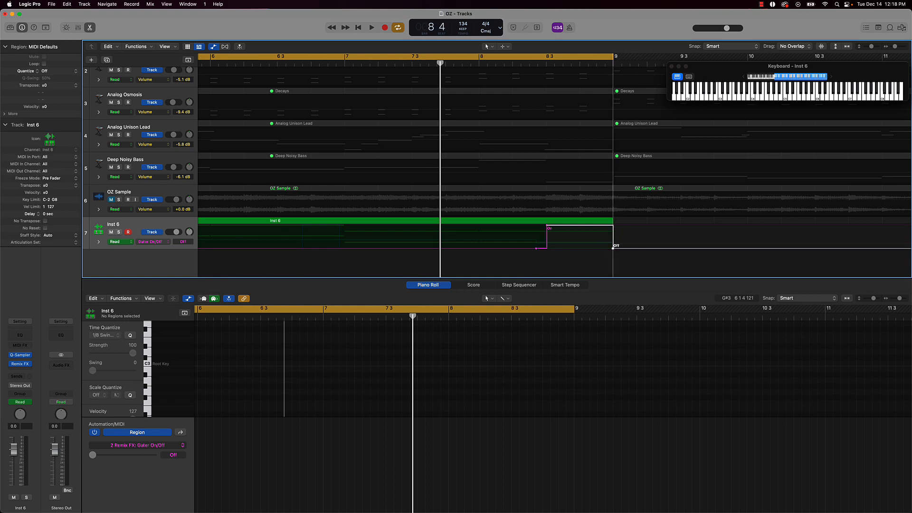
key("space")
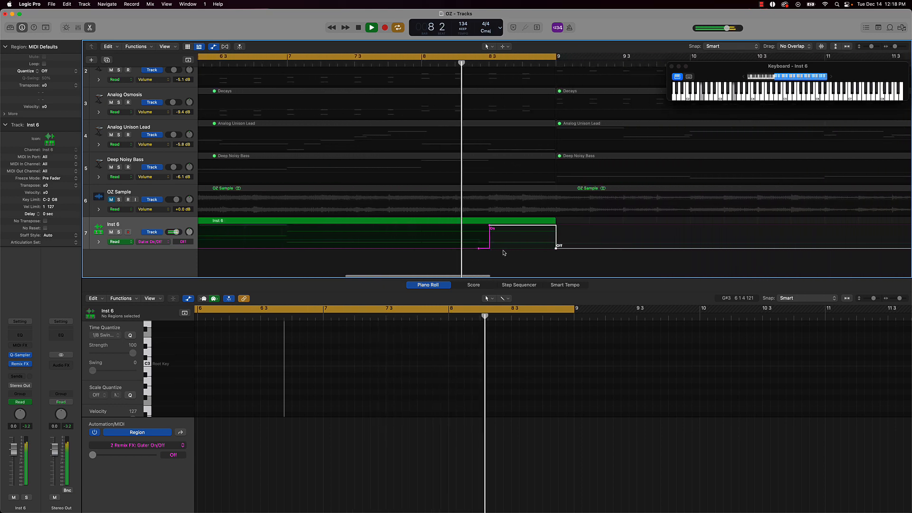
- Stop playback, show the whole Inst 6 region in the arrangement, and close the Piano Roll editor
key("space")
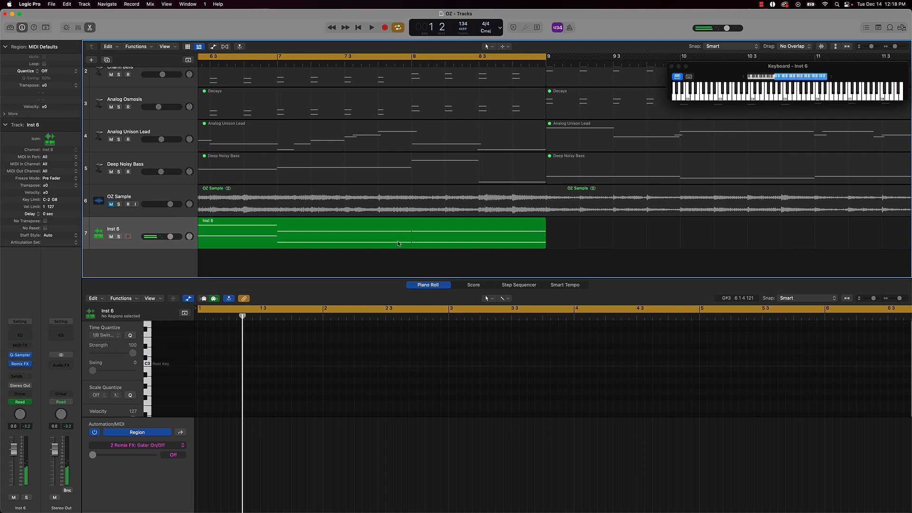
scroll(398, 243, "down", 10)
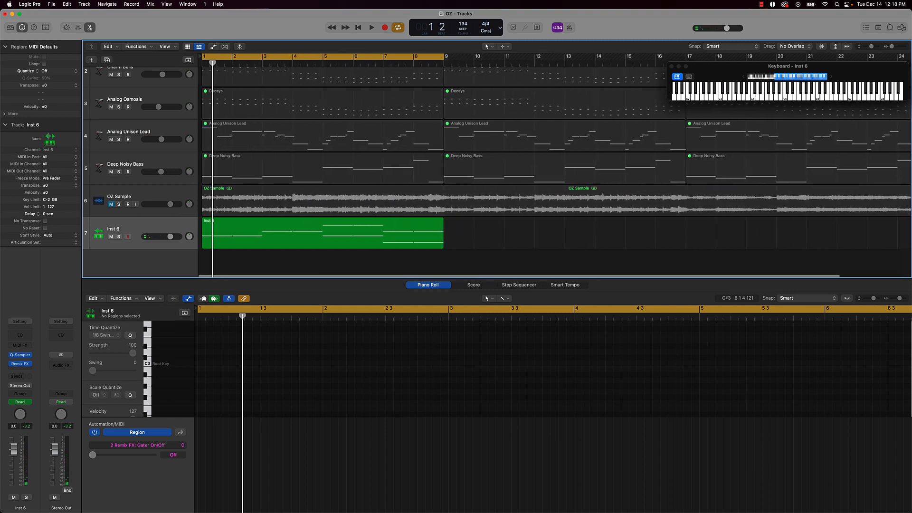
scroll(387, 238, "down", 1)
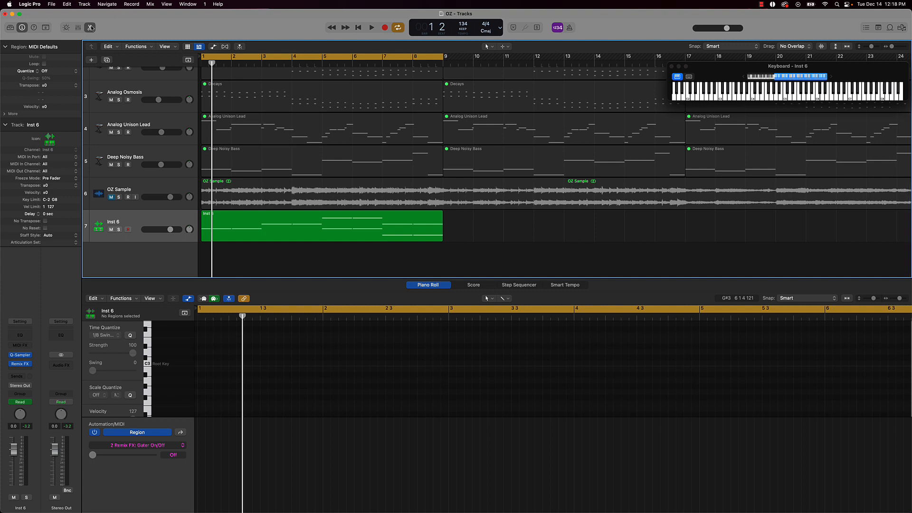
left_click(91, 28)
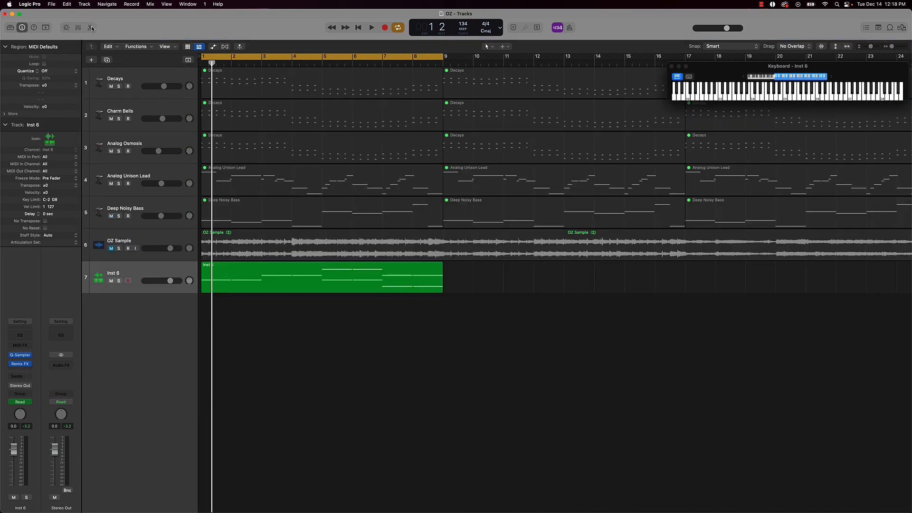
- Create a new Quick Sampler (Original) track from the Inst 6 region and mute the source Inst 6 track
left_click(285, 280)
left_click_drag(284, 280, 130, 387)
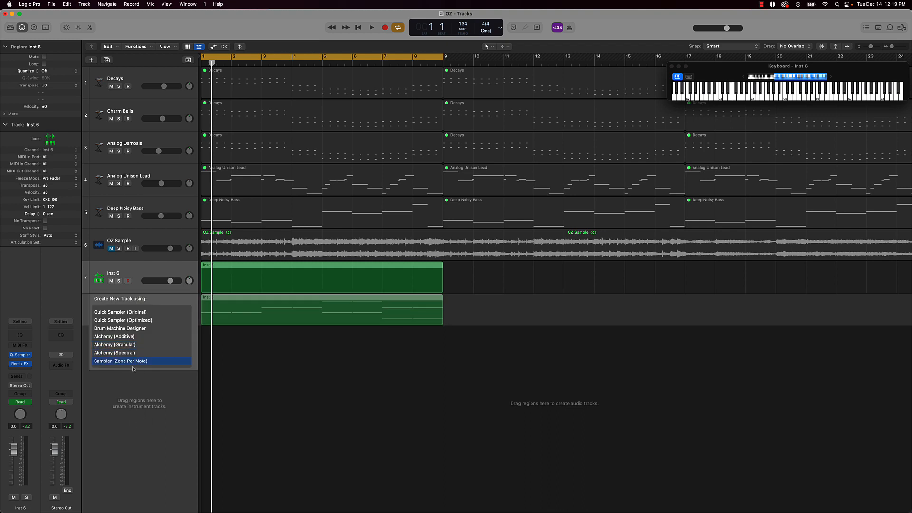
left_click(149, 314)
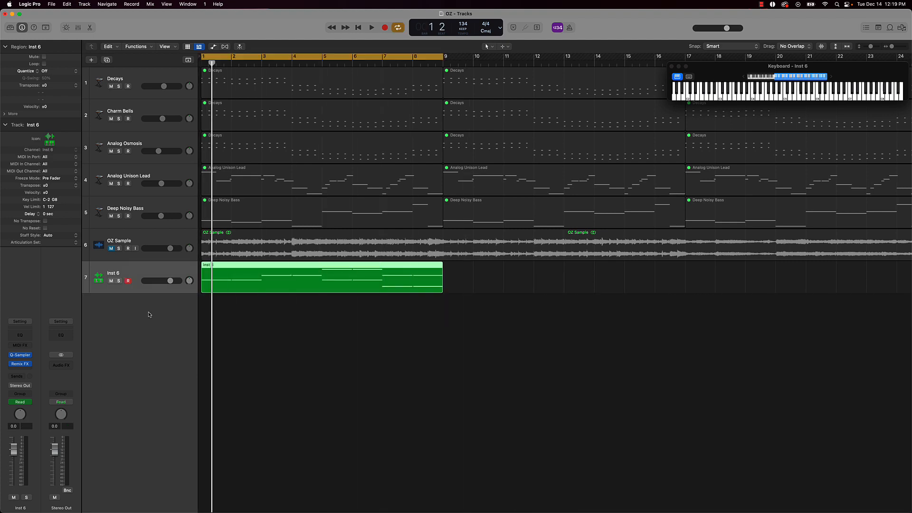
left_click(111, 281)
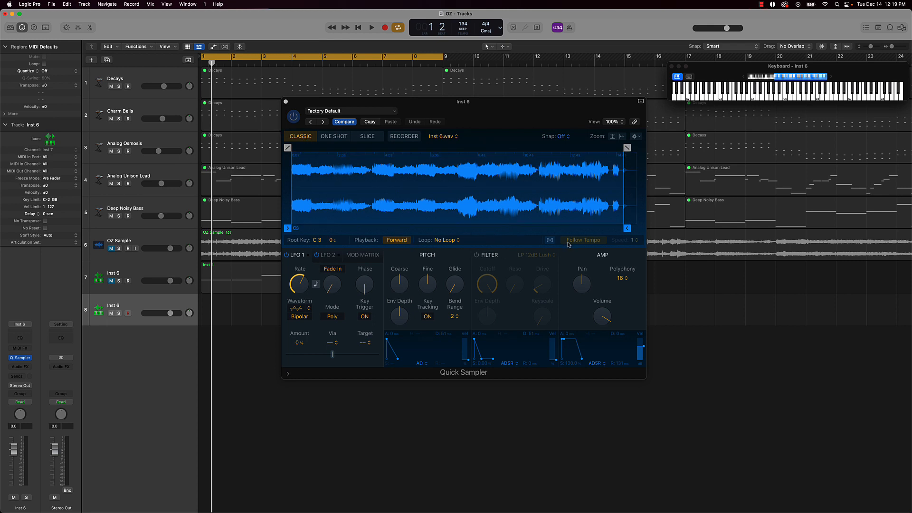
- Make the new sample follow the tempo, extend its end to 33 2 175, and add a fade-out of 0 1 213
left_click(551, 243)
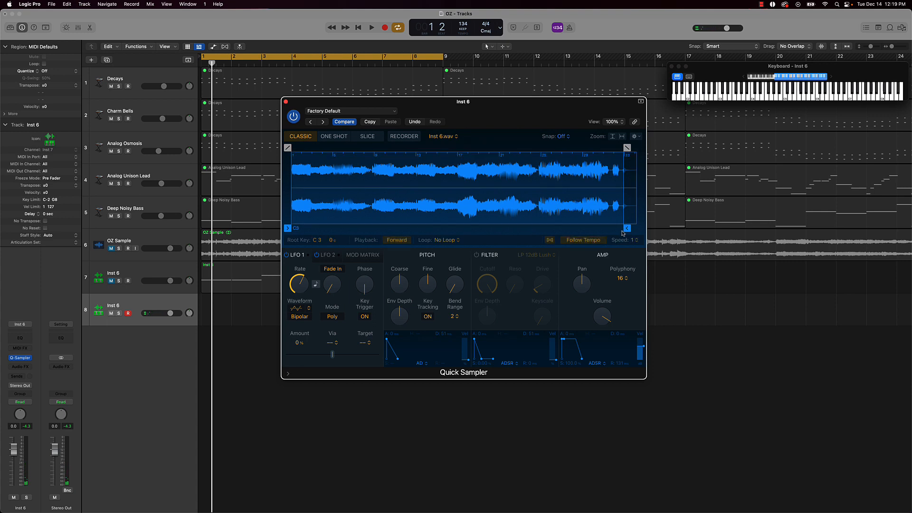
left_click_drag(627, 228, 632, 228)
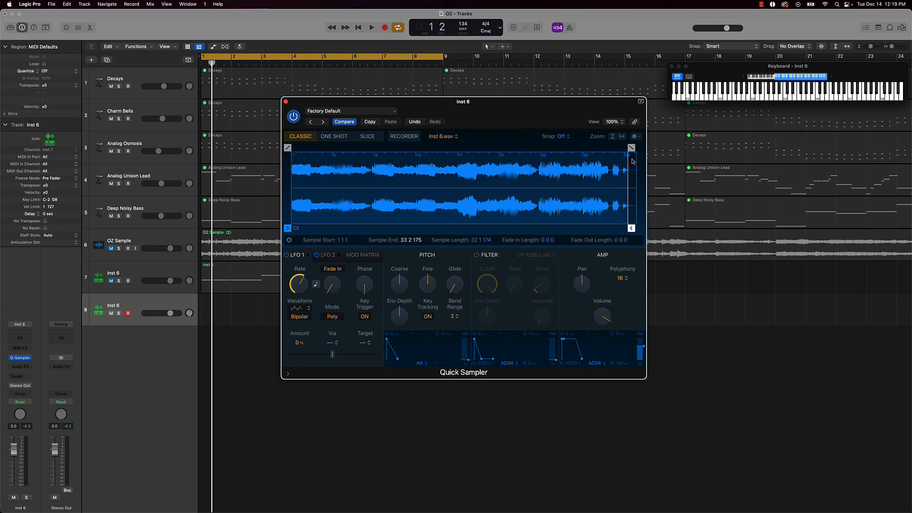
left_click_drag(631, 147, 627, 148)
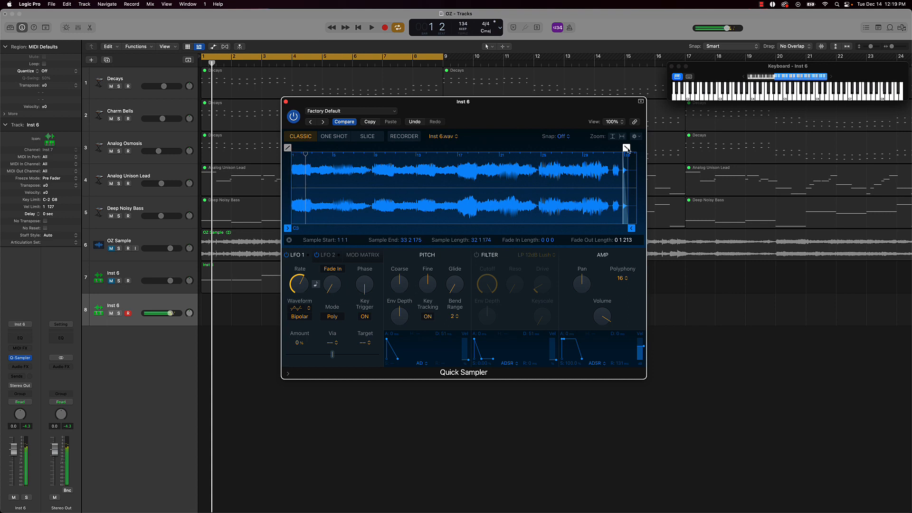
- Turn on the metronome and record one sustained note on the new Inst 6 track from bar 1 to bar 9
key("space")
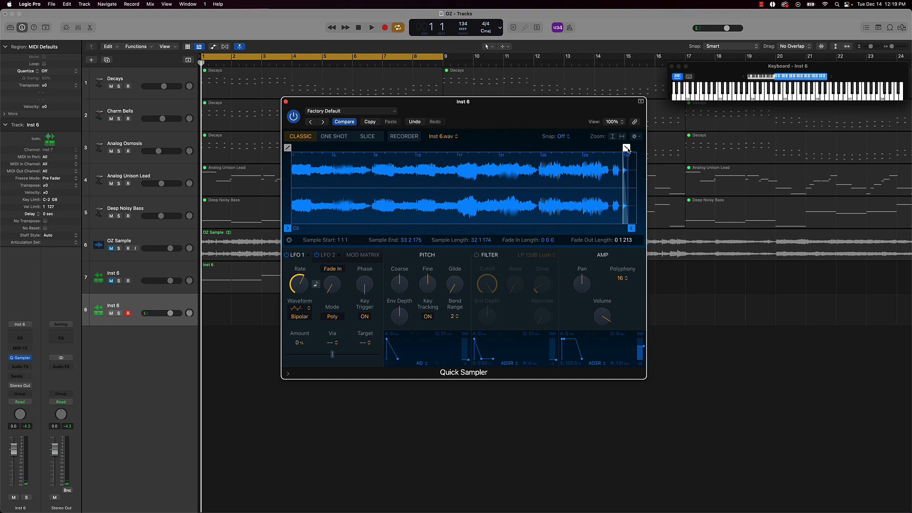
left_click(570, 27)
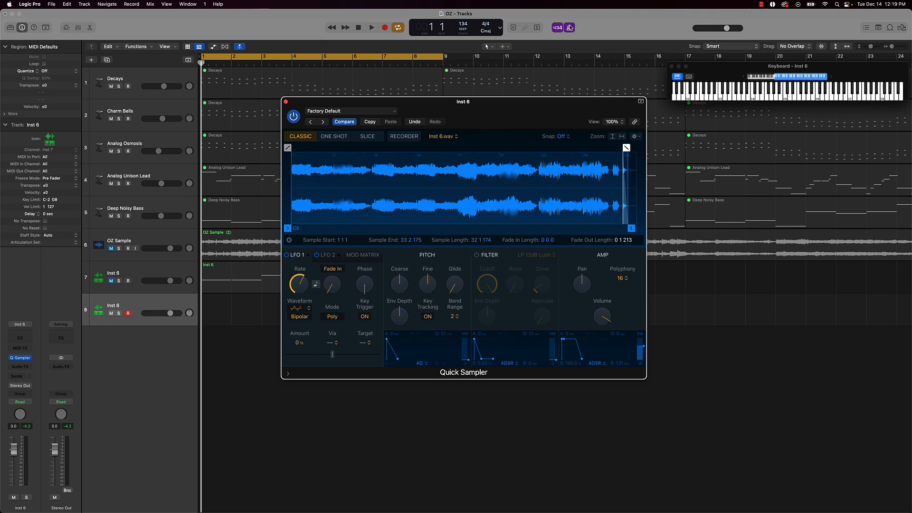
key("r")
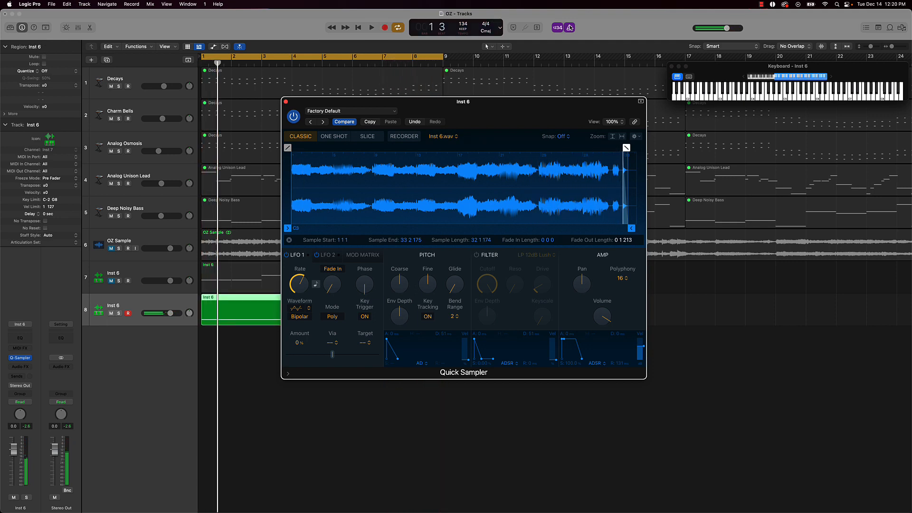
- Close Quick Sampler, open the newly recorded region in the Piano Roll, and quantize its note to 1/8 Swing A
left_click(286, 102)
left_click(352, 326)
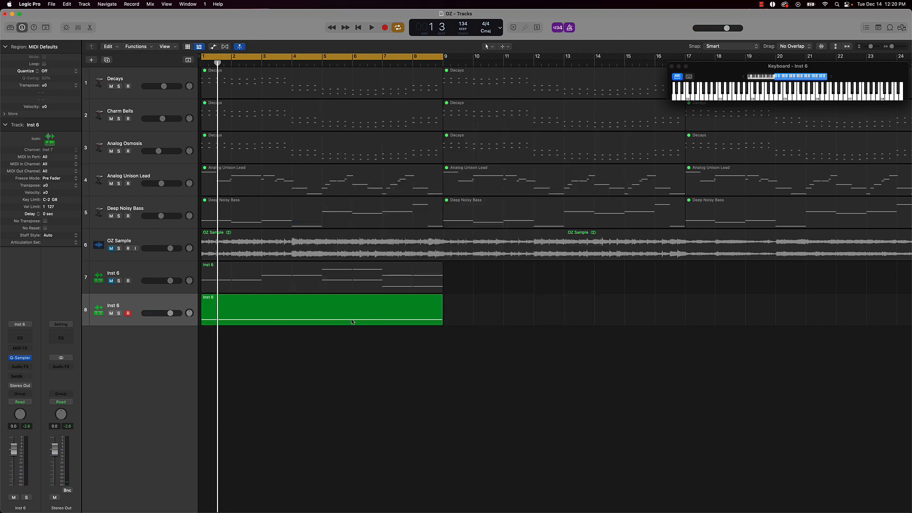
double_click(351, 320)
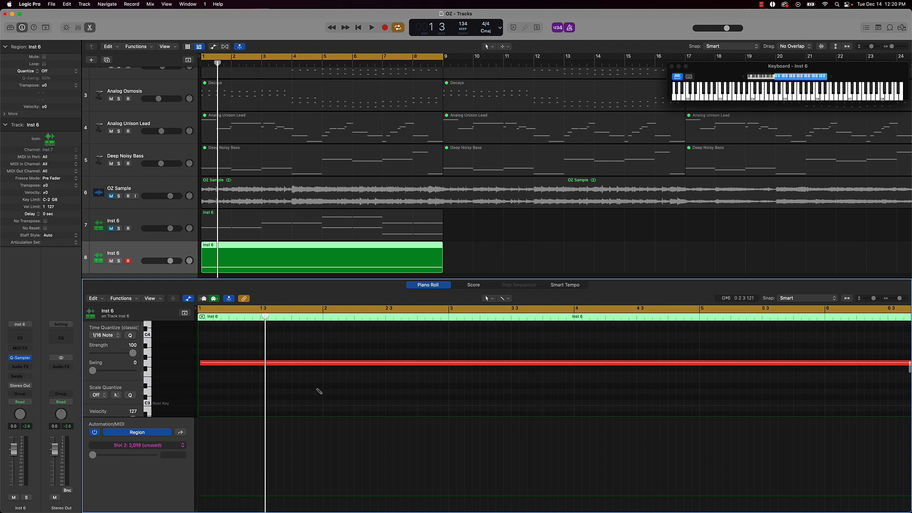
key("super+a")
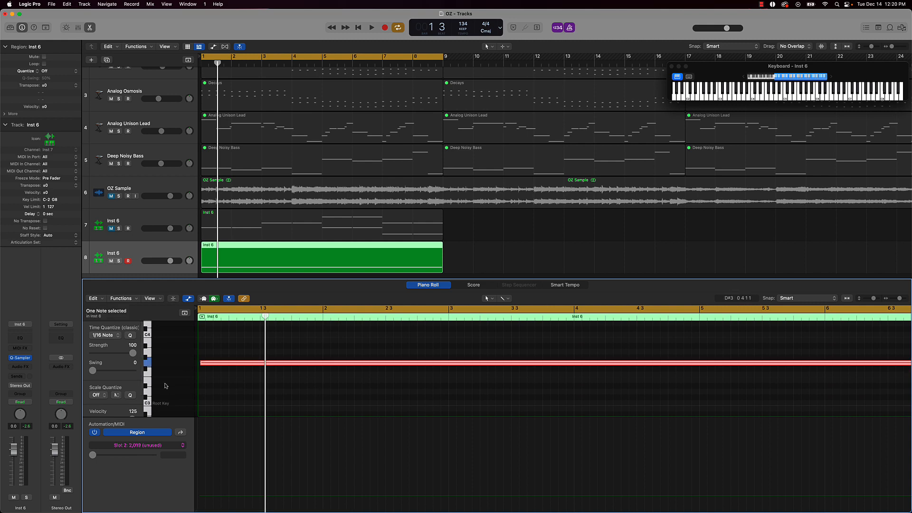
left_click(116, 335)
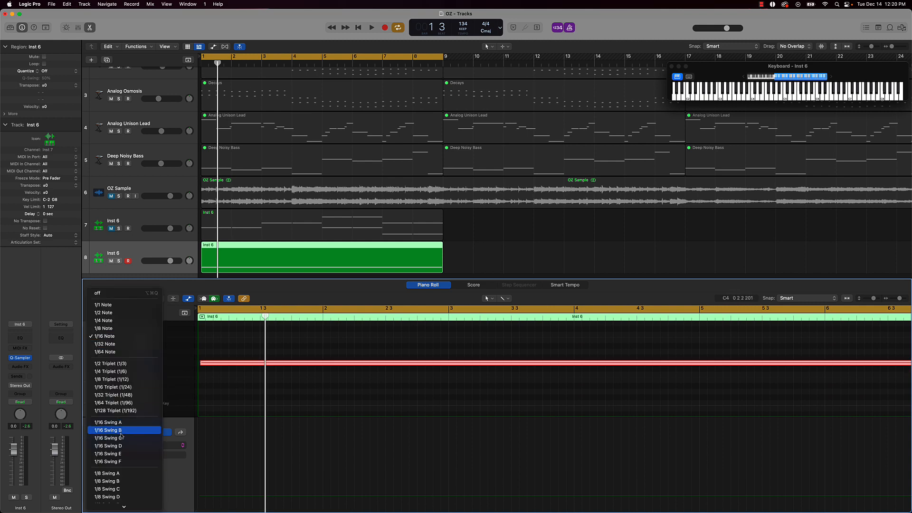
left_click(119, 474)
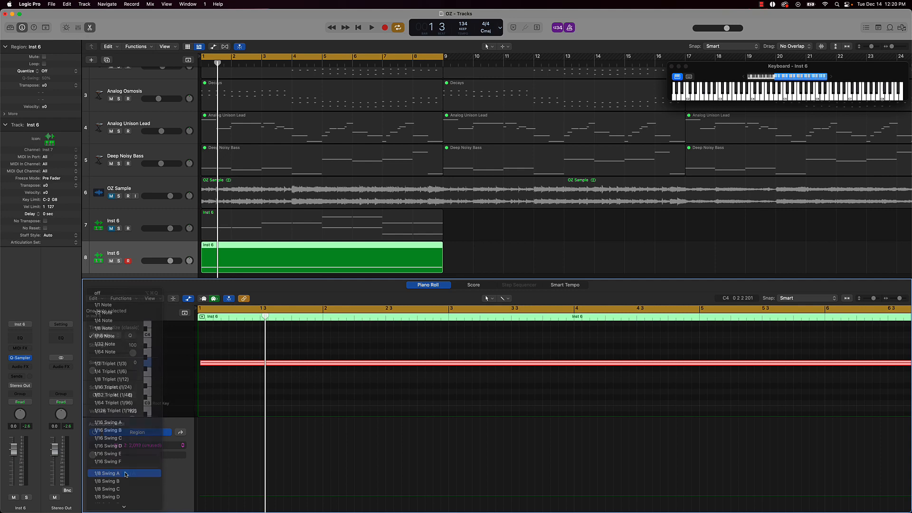
left_click(344, 405)
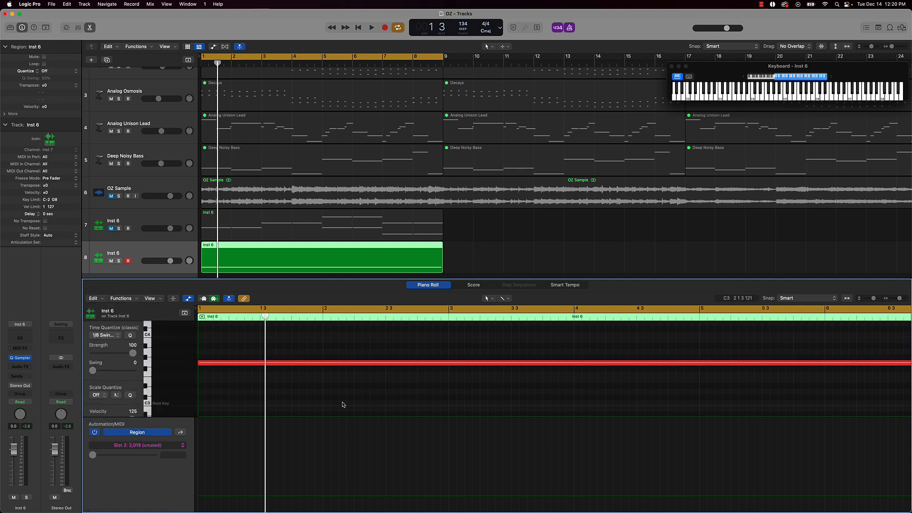
- Close the Piano Roll and move the on-screen keyboard window over bars 9 to 16 of the arrangement
key("e")
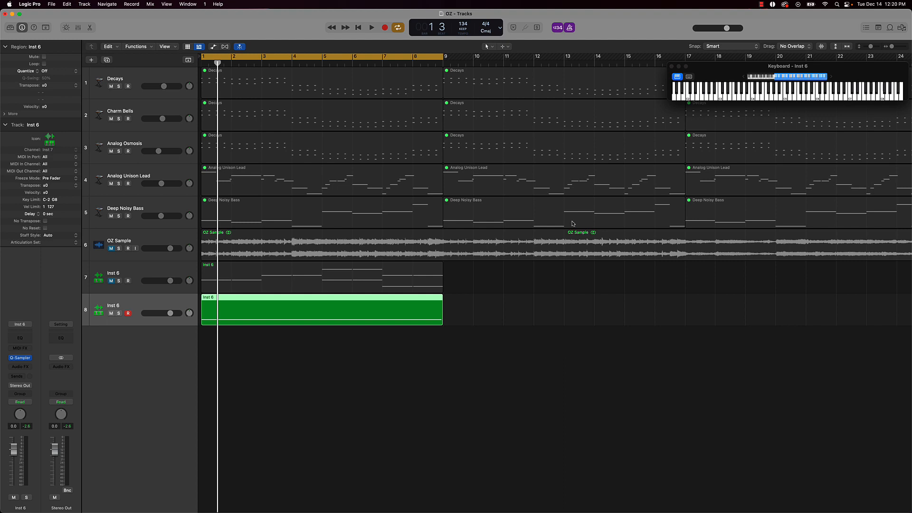
left_click_drag(721, 75, 499, 82)
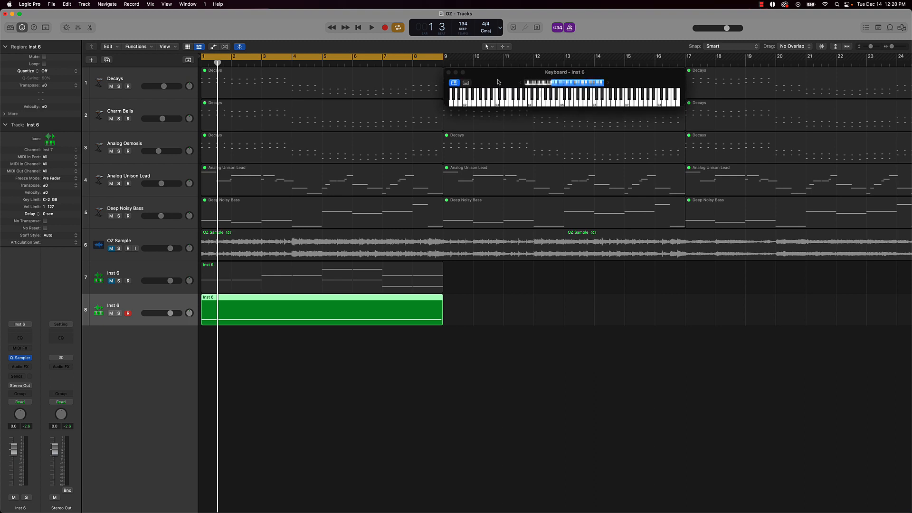